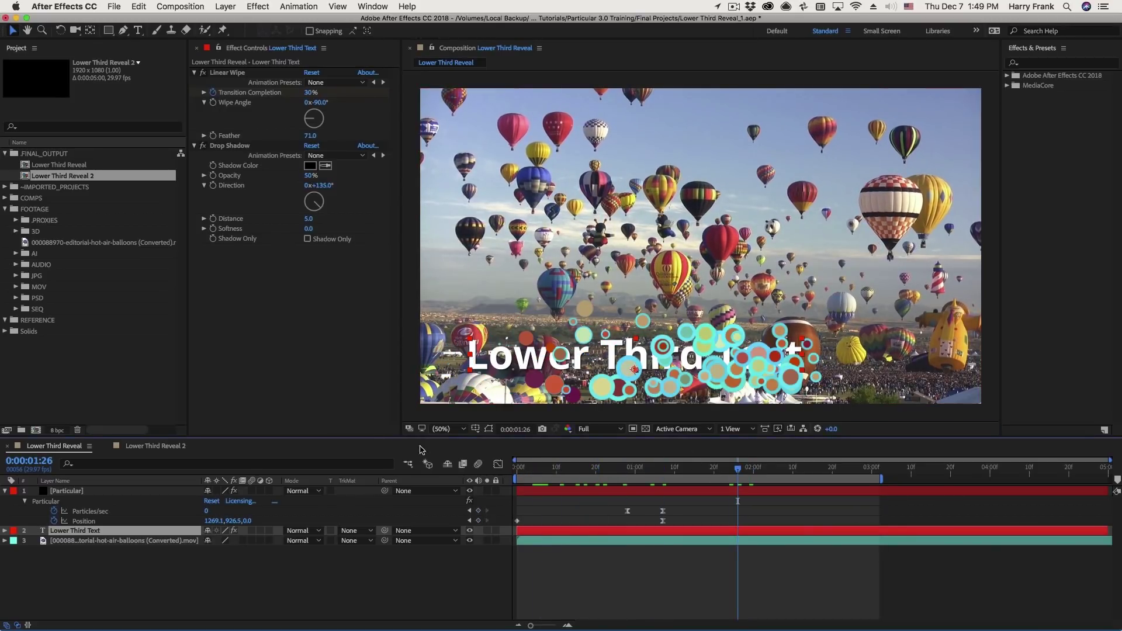
# Preview the lower-third reveal, then select the Particular layer to show its effect settings.
pyautogui.press('space')
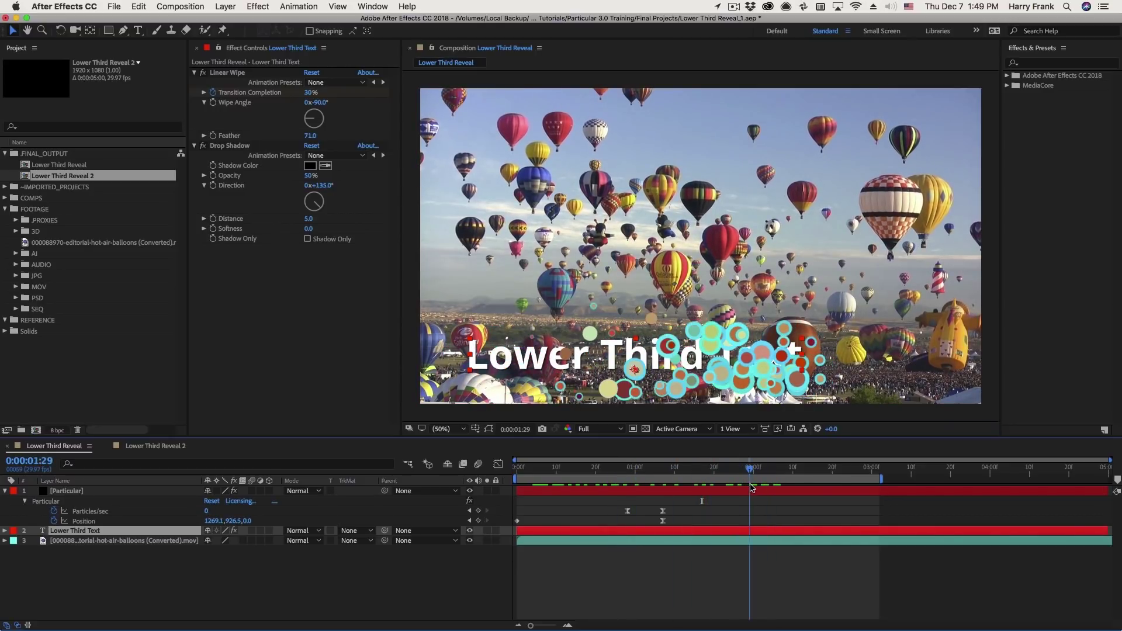
pyautogui.click(64, 503)
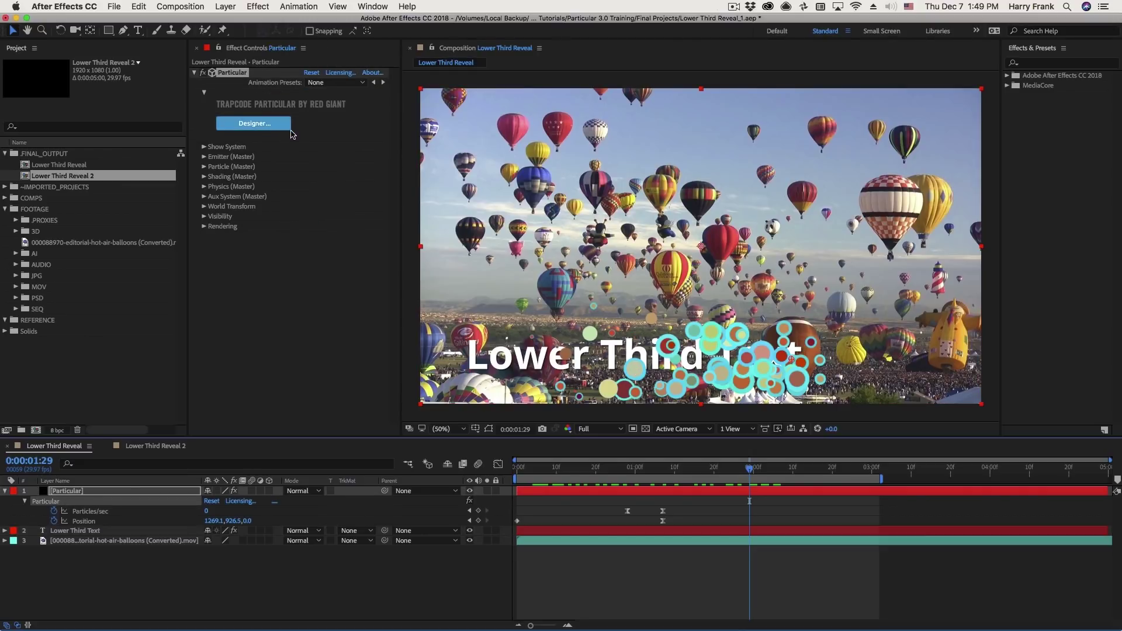
# Open and close the Particular Designer unchanged, then expand the list showing Master System and System 2.
pyautogui.click(289, 126)
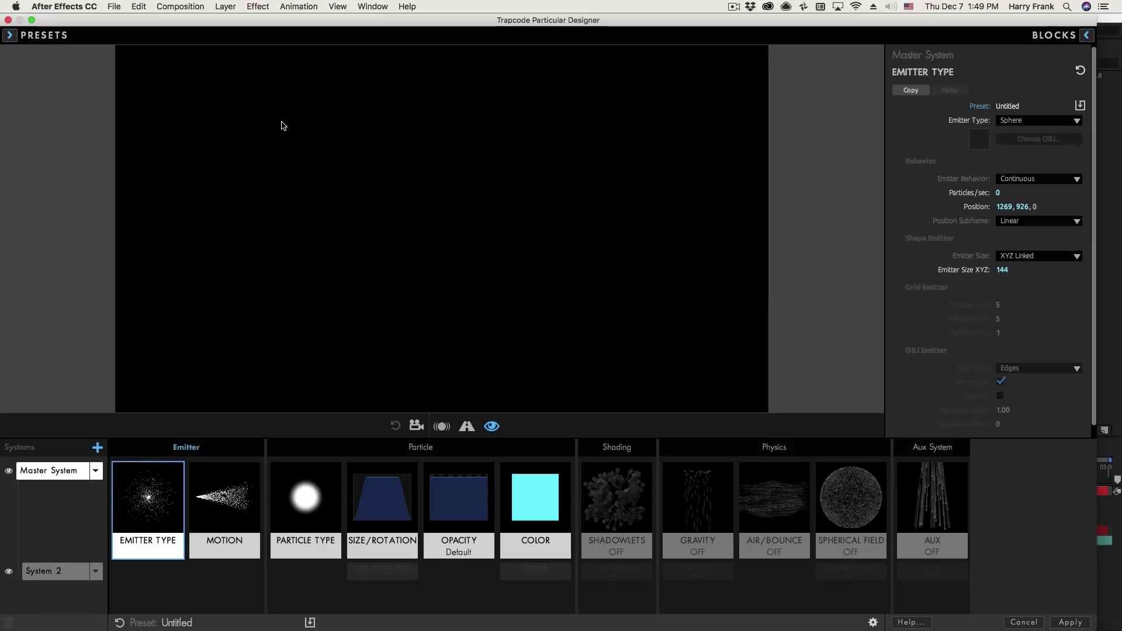
pyautogui.click(8, 19)
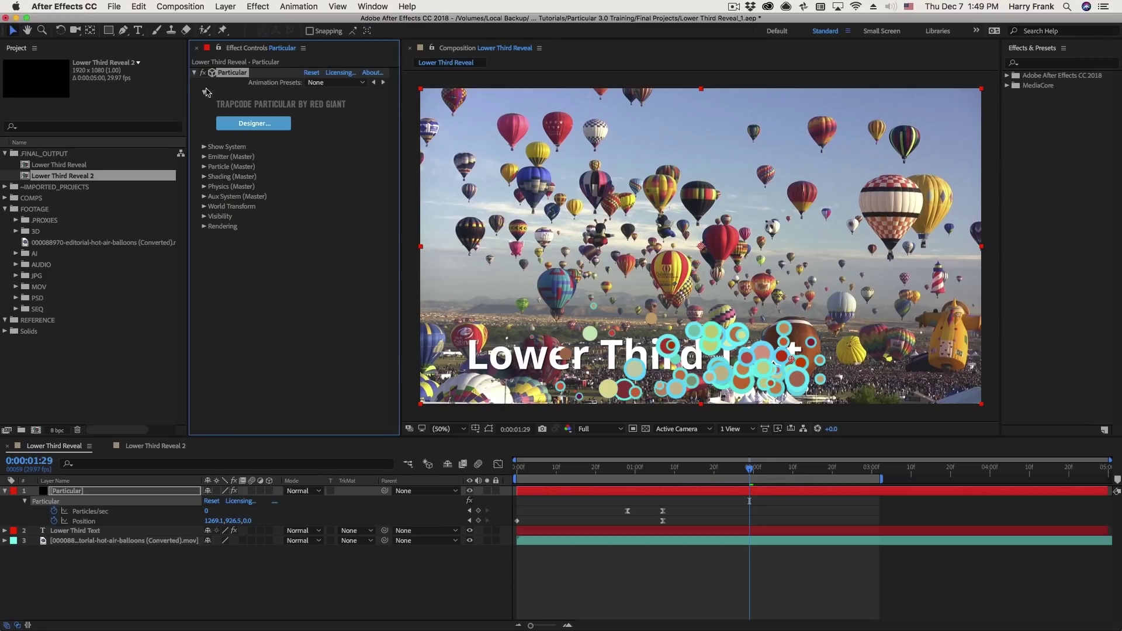
pyautogui.click(205, 147)
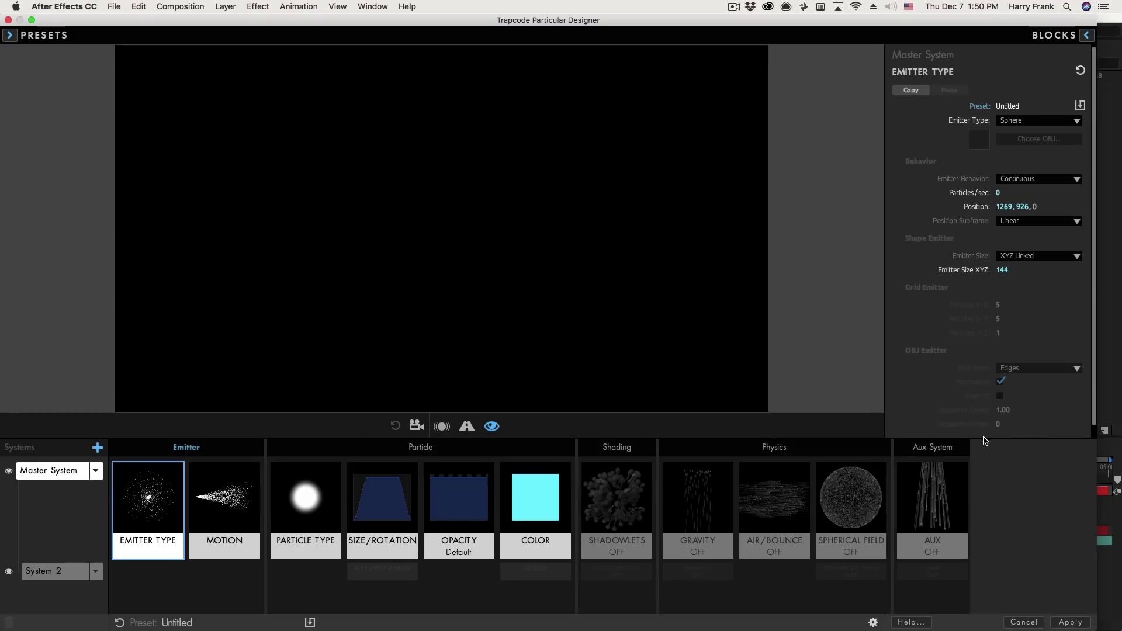
# Reopen the Designer and browse its Blocks library of building blocks.
pyautogui.click(323, 193)
pyautogui.click(1087, 35)
pyautogui.click(256, 180)
pyautogui.click(1086, 35)
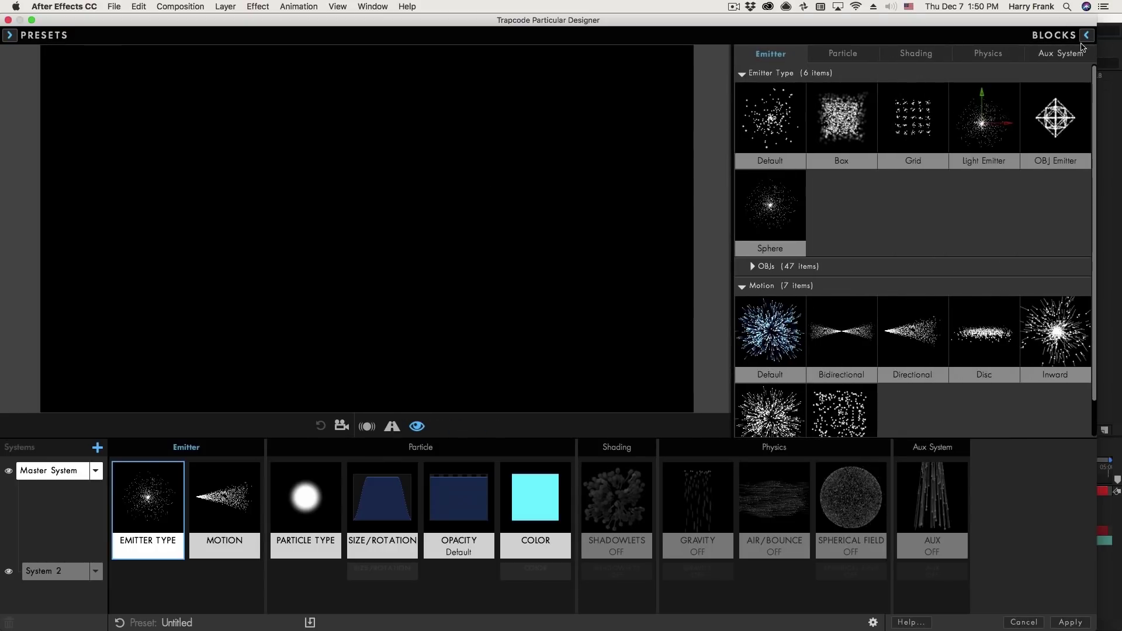
pyautogui.click(384, 211)
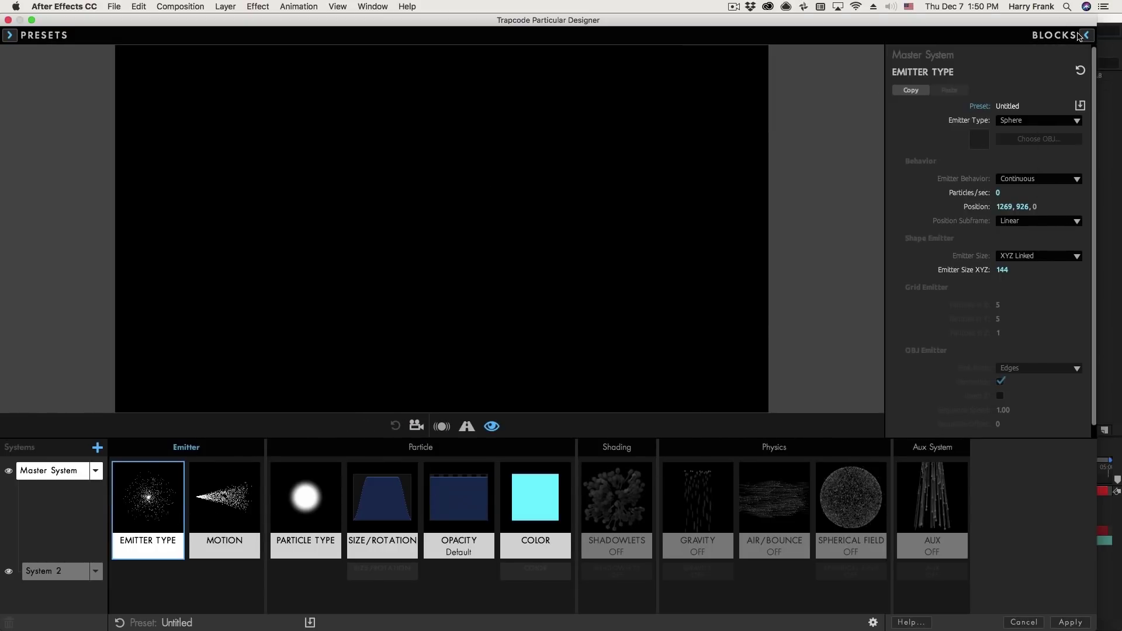
pyautogui.click(1085, 35)
# Browse the particle Presets library, cancel the Designer, then preview and scrub the reveal.
pyautogui.click(44, 36)
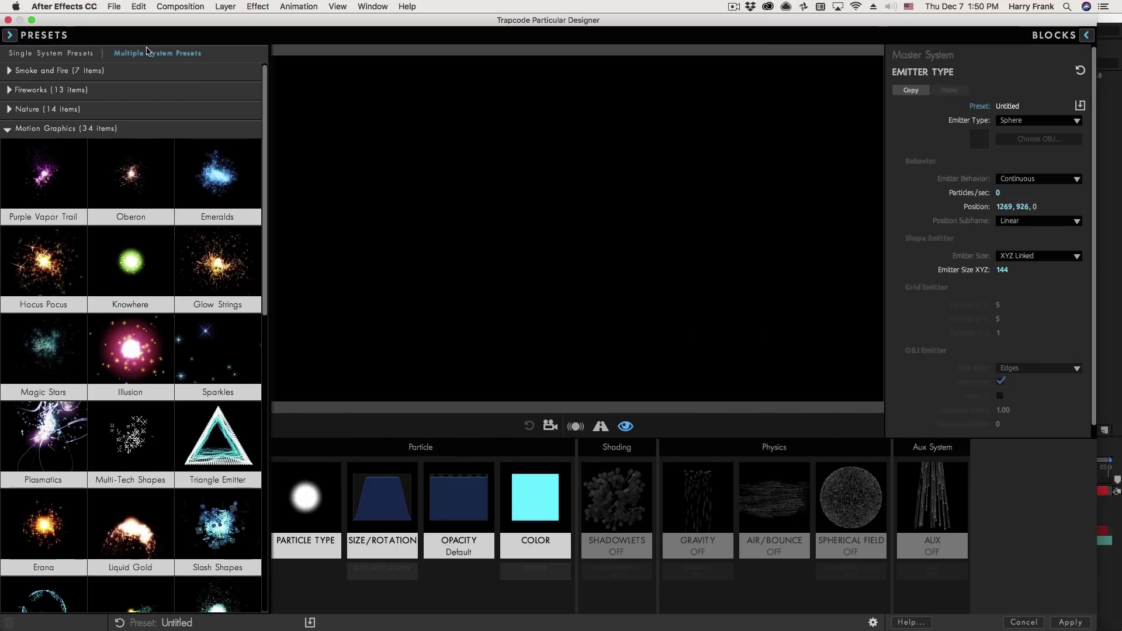
pyautogui.click(10, 35)
pyautogui.click(1024, 622)
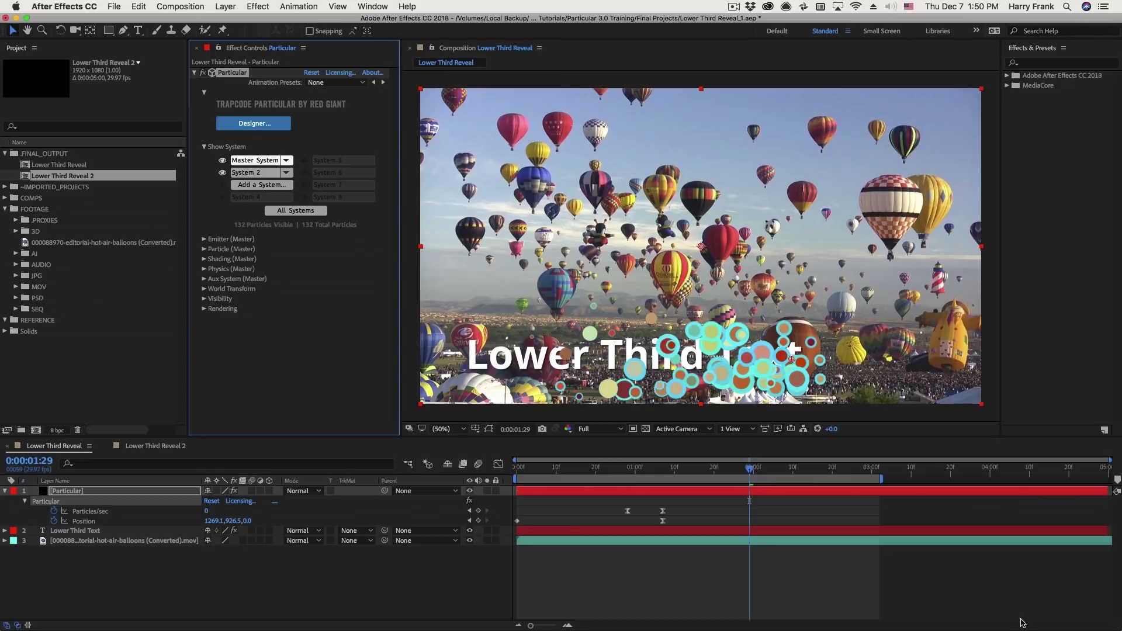
pyautogui.press('space')
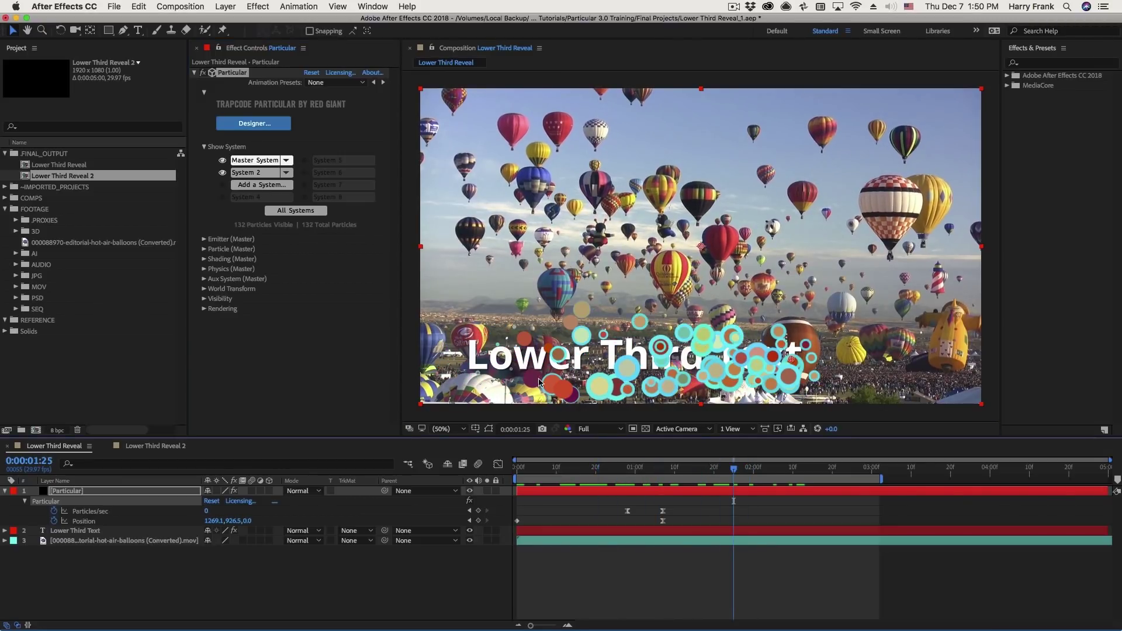
pyautogui.moveTo(610, 468); pyautogui.dragTo(787, 487)
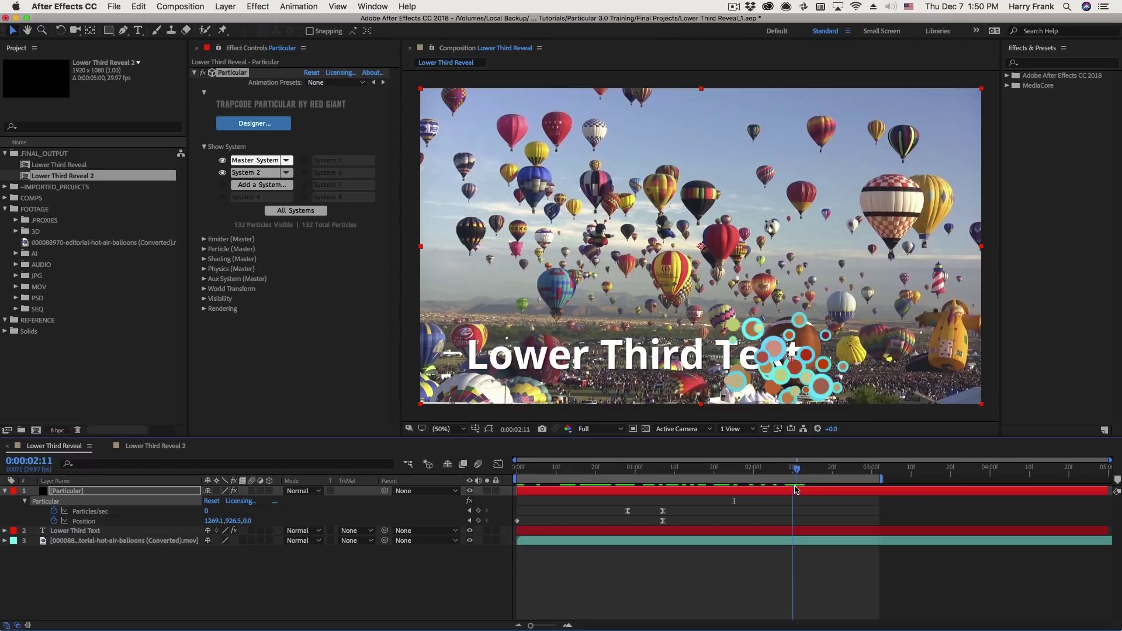
# Create a new composition named 'Lower Third Reveal 2'.
pyautogui.press('super+k')
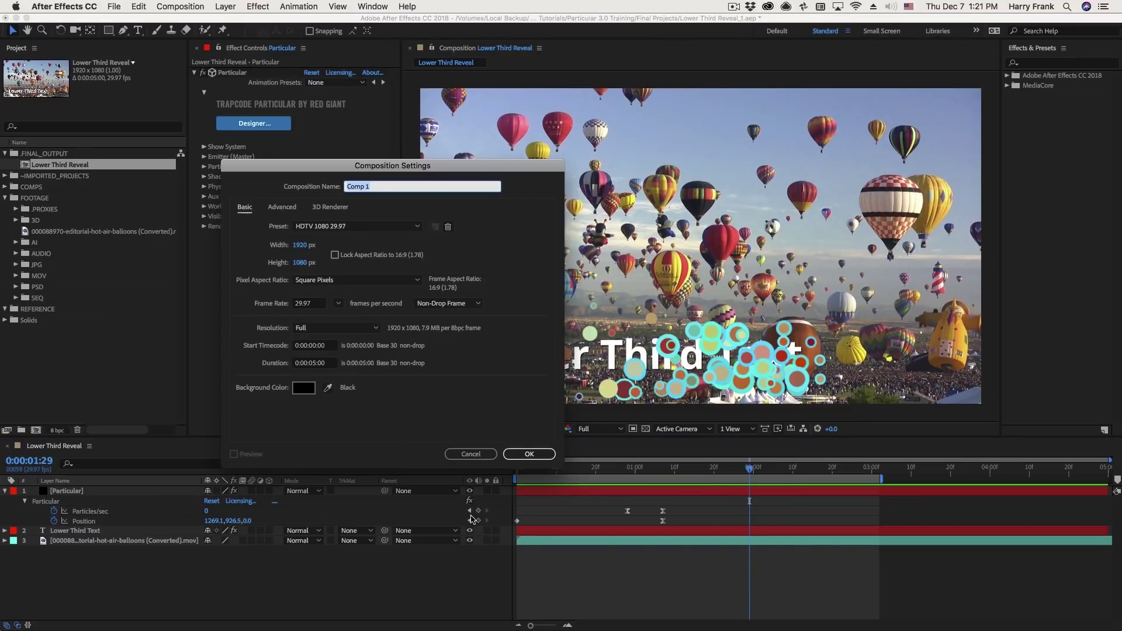
pyautogui.write('Lower Third Reveal 2')
pyautogui.press('Return')
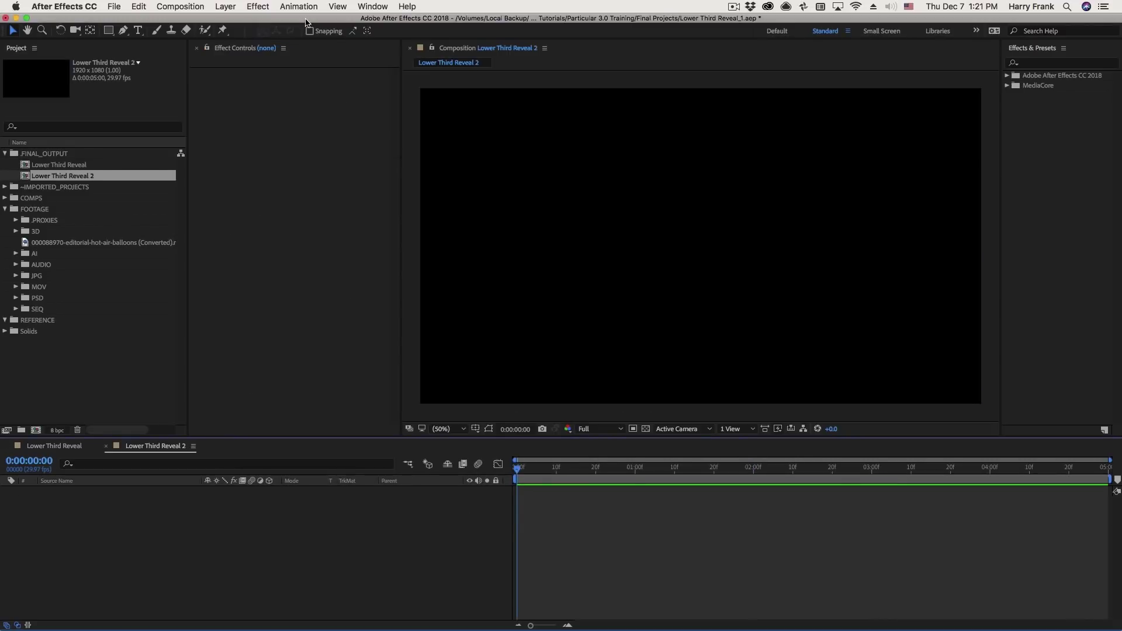
# Add a new solid layer named Particular.
pyautogui.press('super+y')
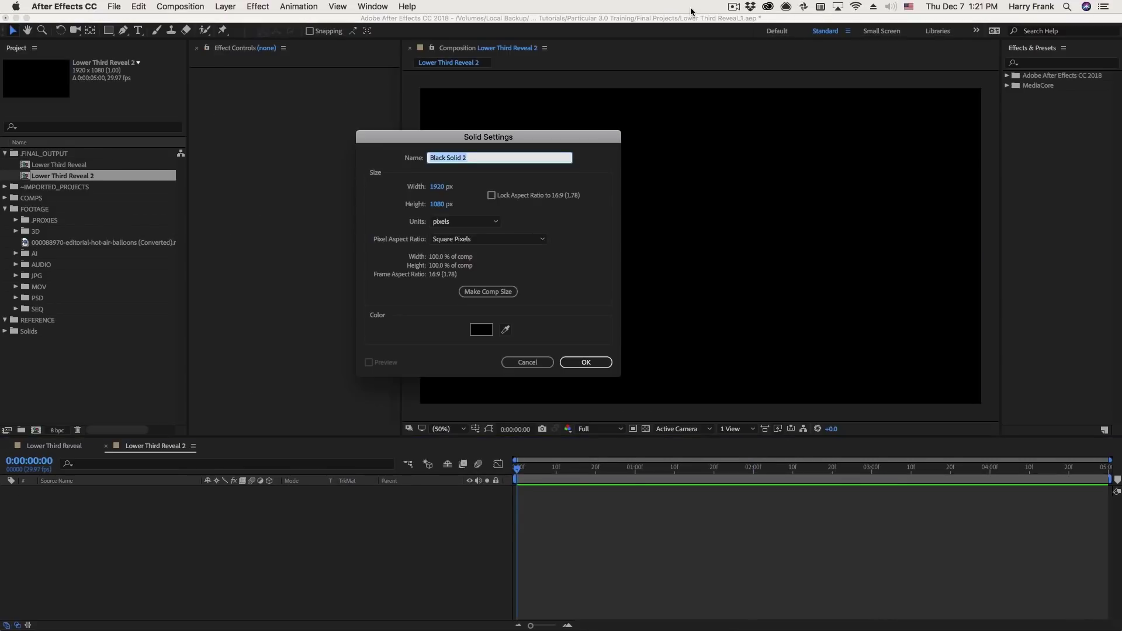
pyautogui.press('BackSpace')
pyautogui.press('Return')
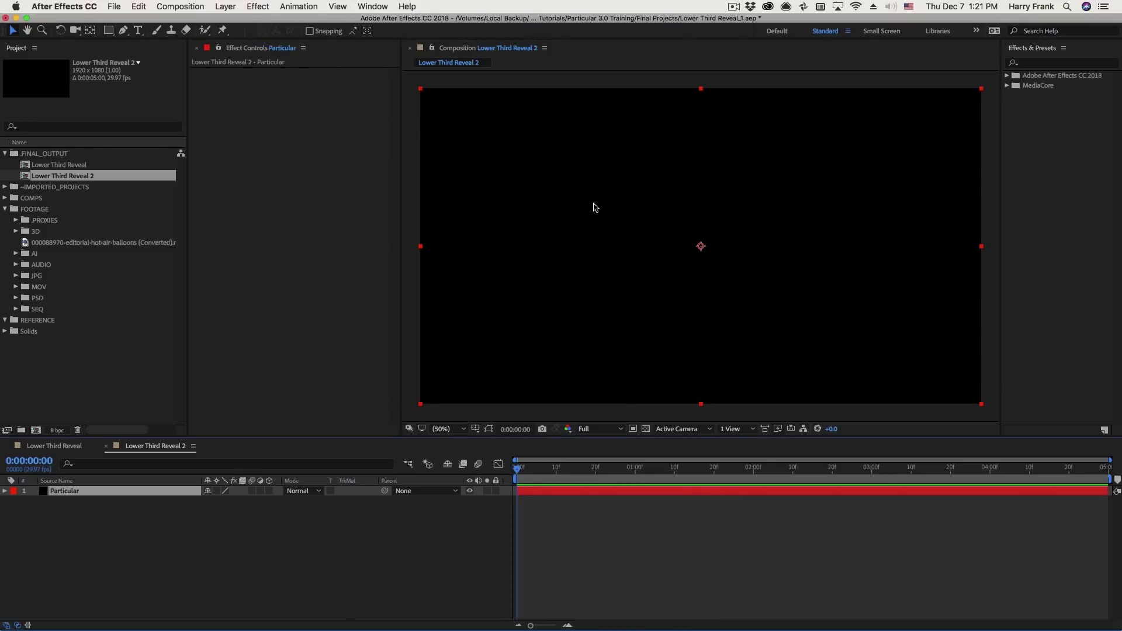
# Apply RG Trapcode Particular to the solid and scrub to see particles appear.
pyautogui.click(266, 7)
pyautogui.moveTo(322, 383)
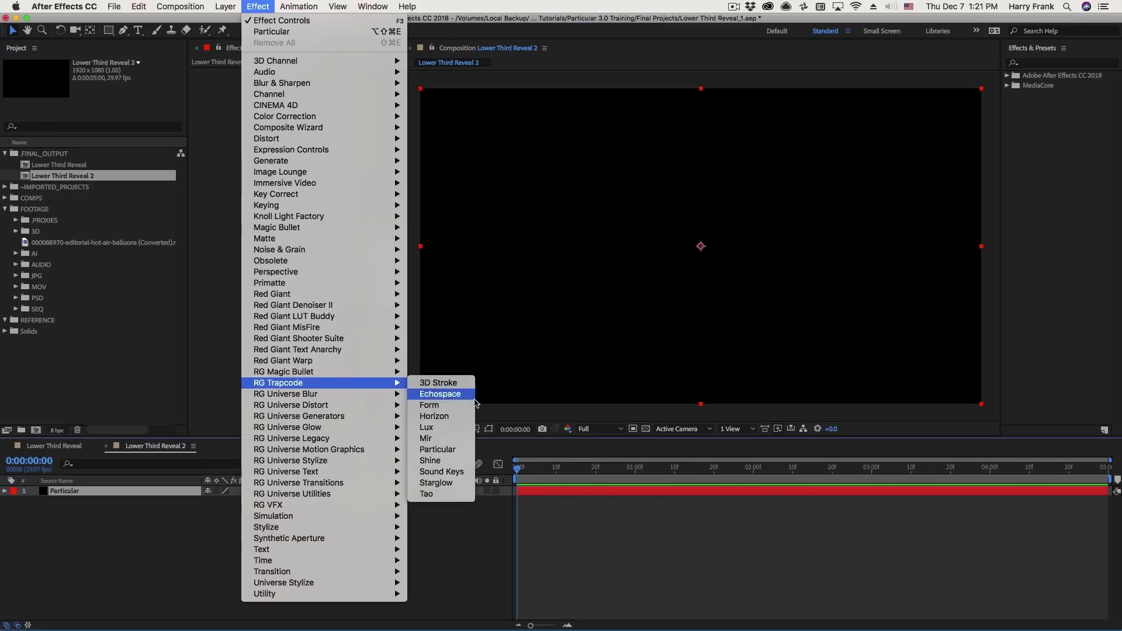
pyautogui.click(440, 449)
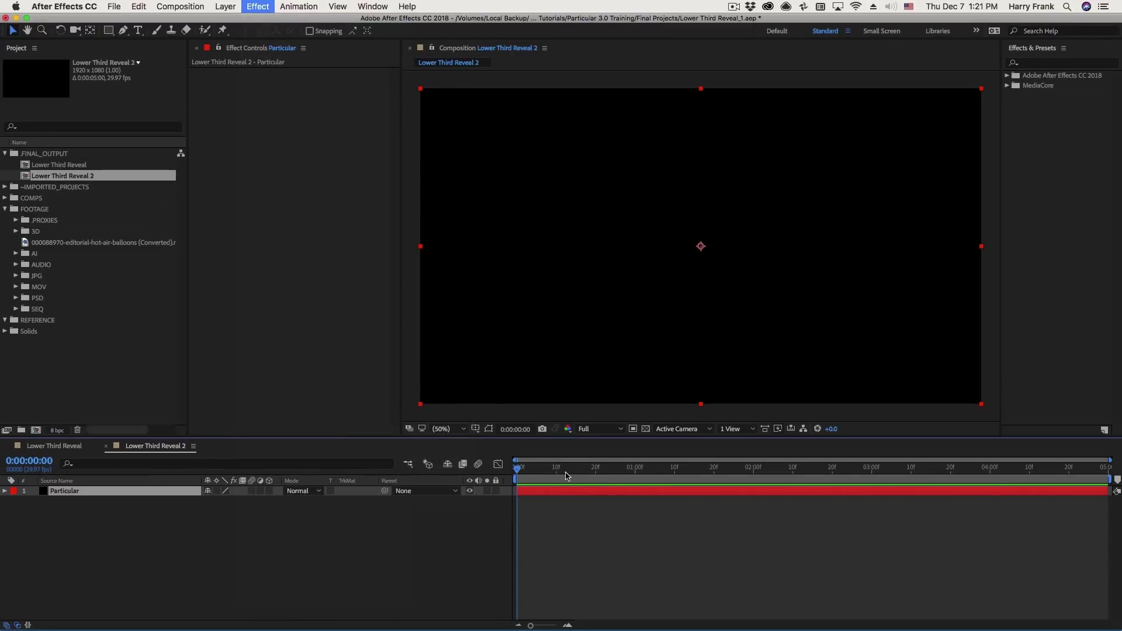
pyautogui.moveTo(565, 476); pyautogui.dragTo(795, 467)
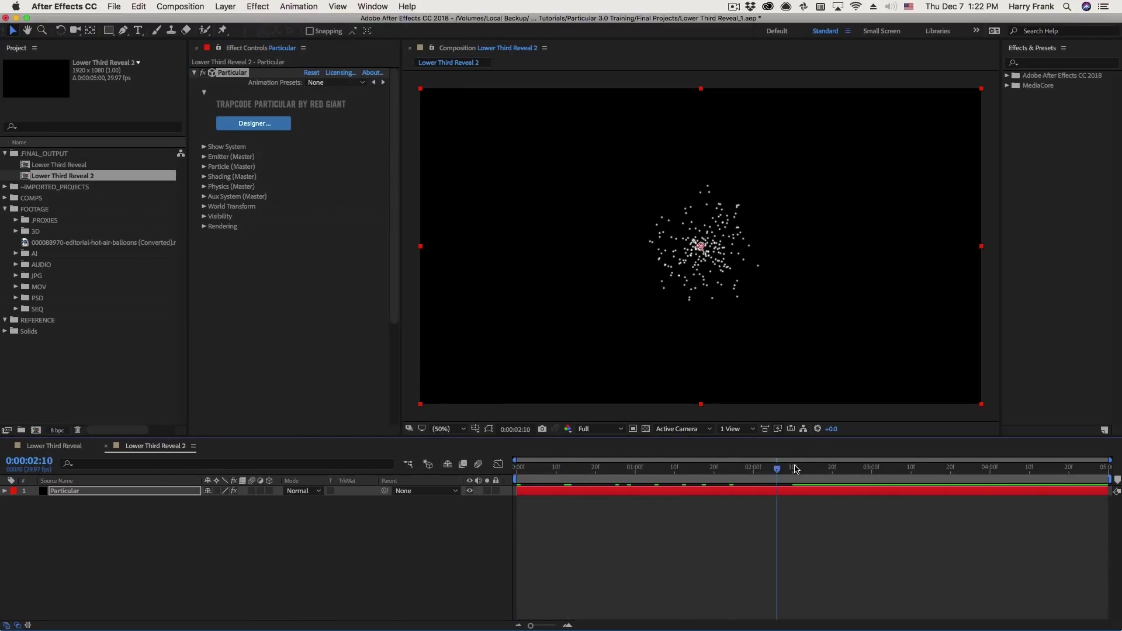
# Copy the Lower Third Text layer from Lower Third Reveal into Lower Third Reveal 2.
pyautogui.click(54, 446)
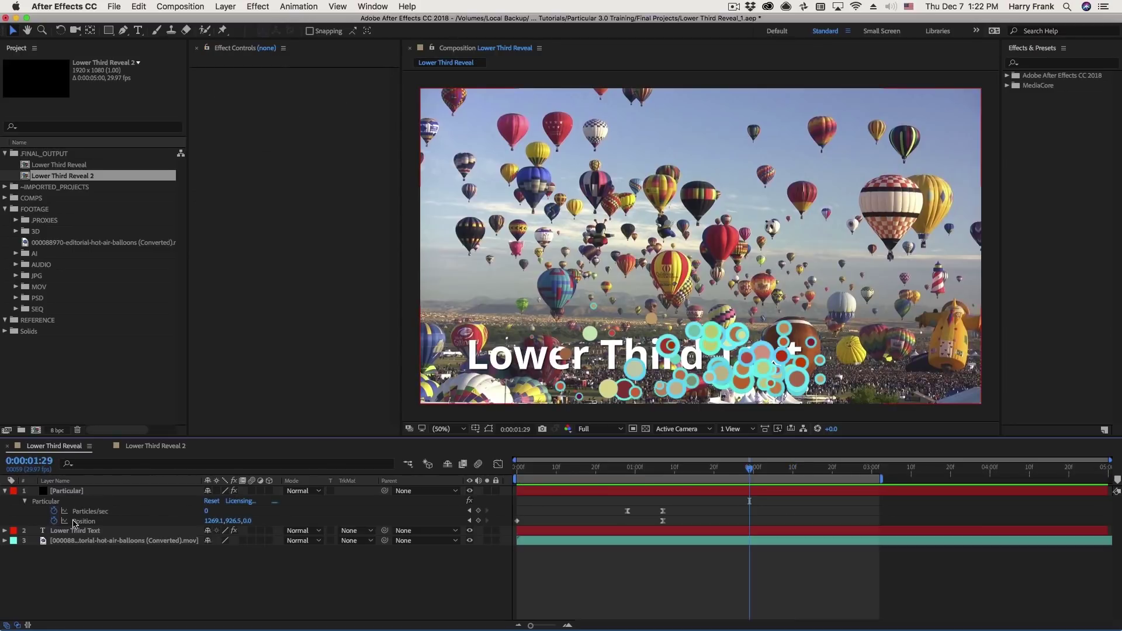
pyautogui.click(88, 530)
pyautogui.click(162, 449)
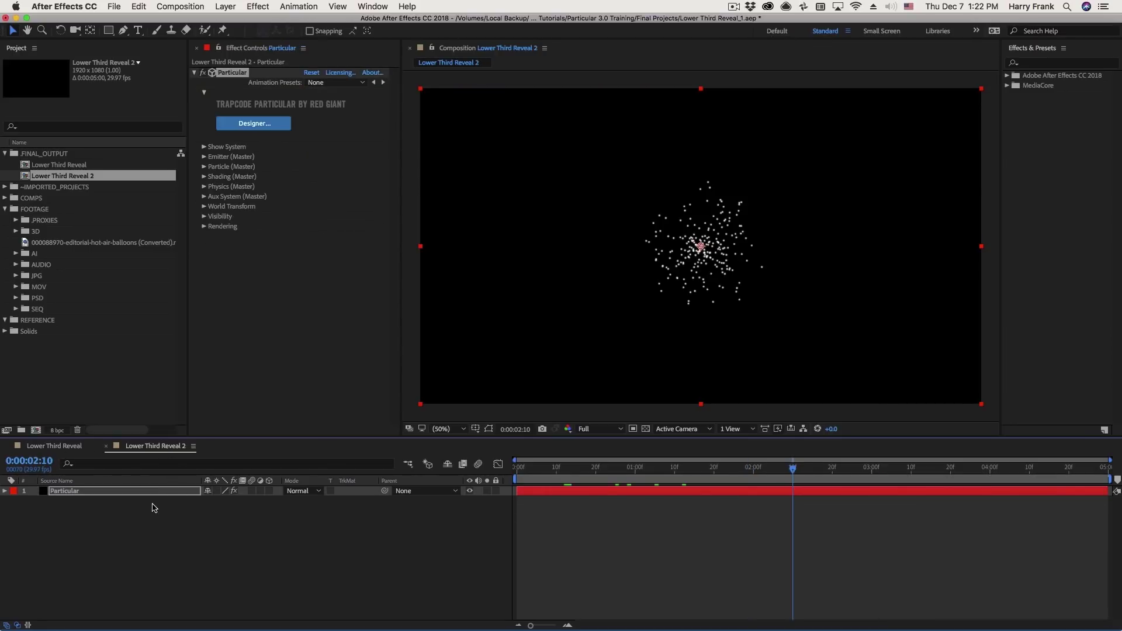
pyautogui.press('super+v')
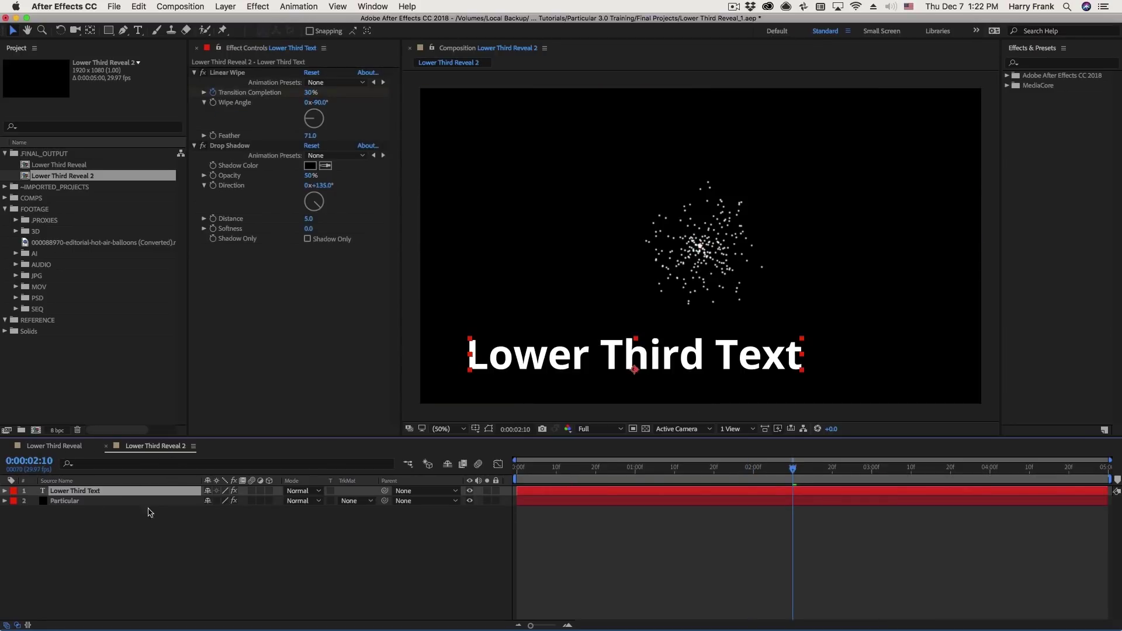
# Preview and scrub the pasted text reveal, then select the Particular layer.
pyautogui.click(522, 475)
pyautogui.press('space')
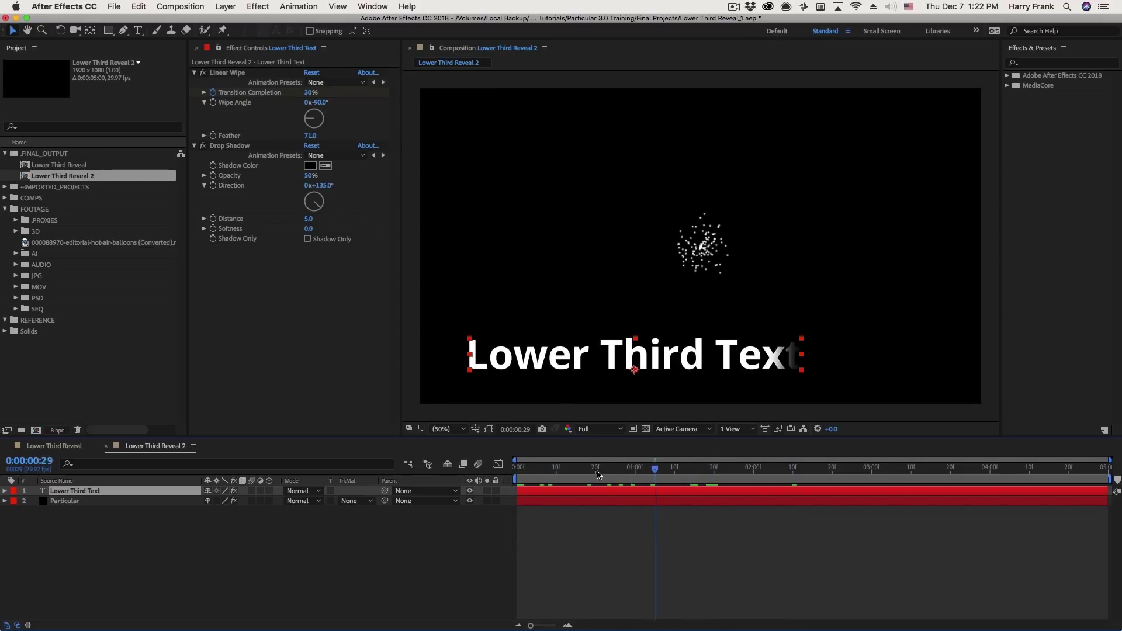
pyautogui.click(597, 474)
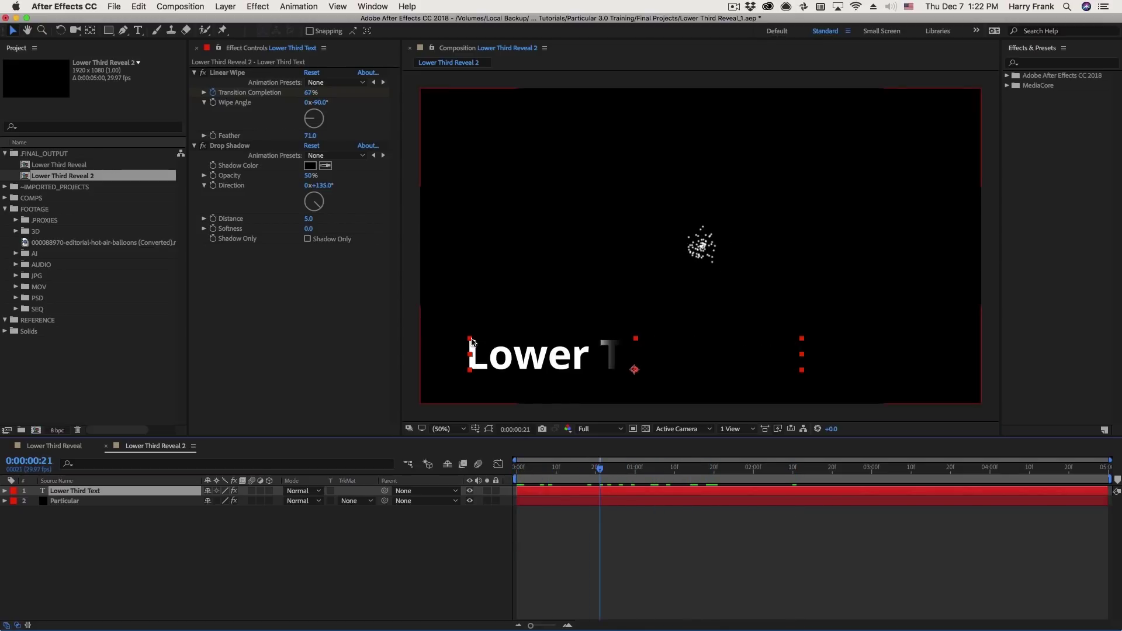
pyautogui.click(555, 474)
pyautogui.press('space')
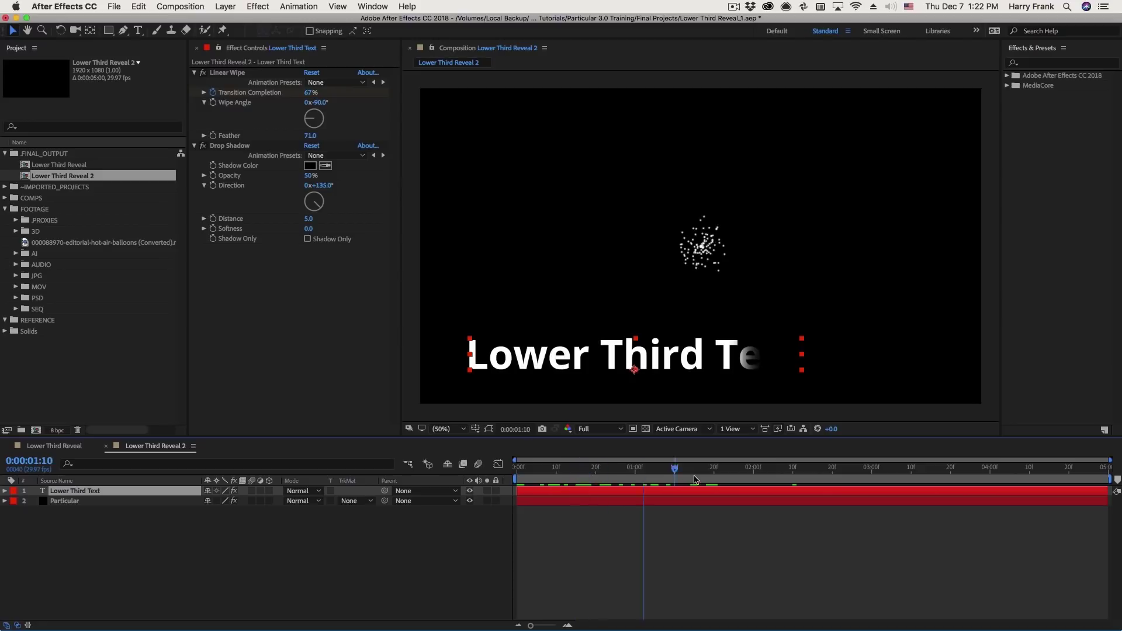
pyautogui.moveTo(603, 483); pyautogui.dragTo(746, 474)
pyautogui.click(662, 245)
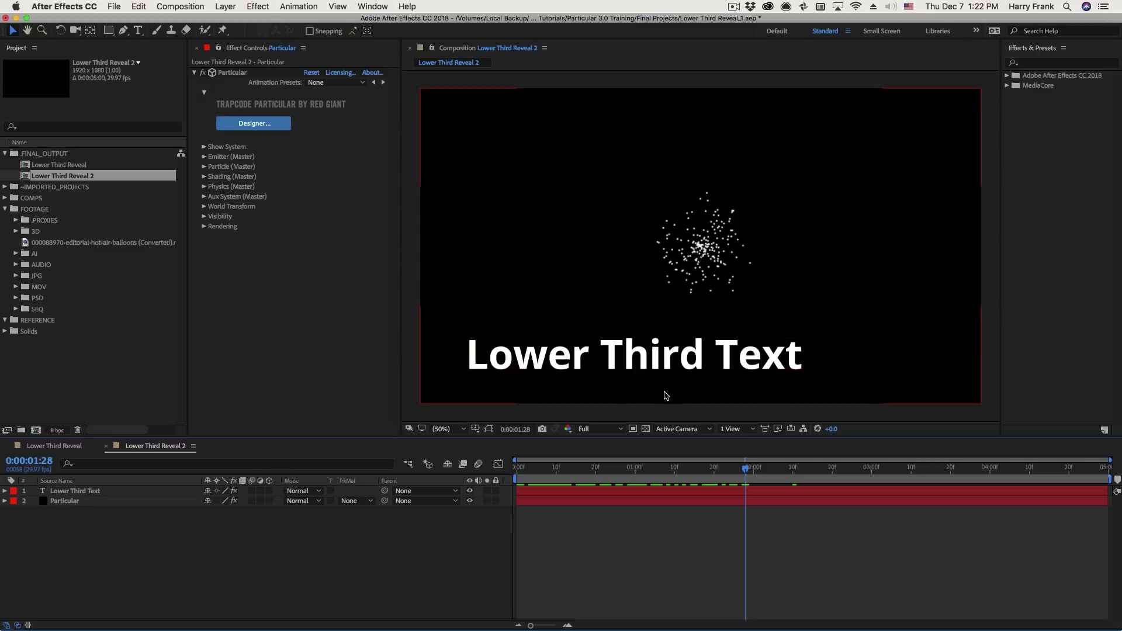
# Preview the particle burst, then expand Emitter (Master): Continuous, 100 particles/sec, Point at 960,540,0.
pyautogui.click(543, 473)
pyautogui.press('space')
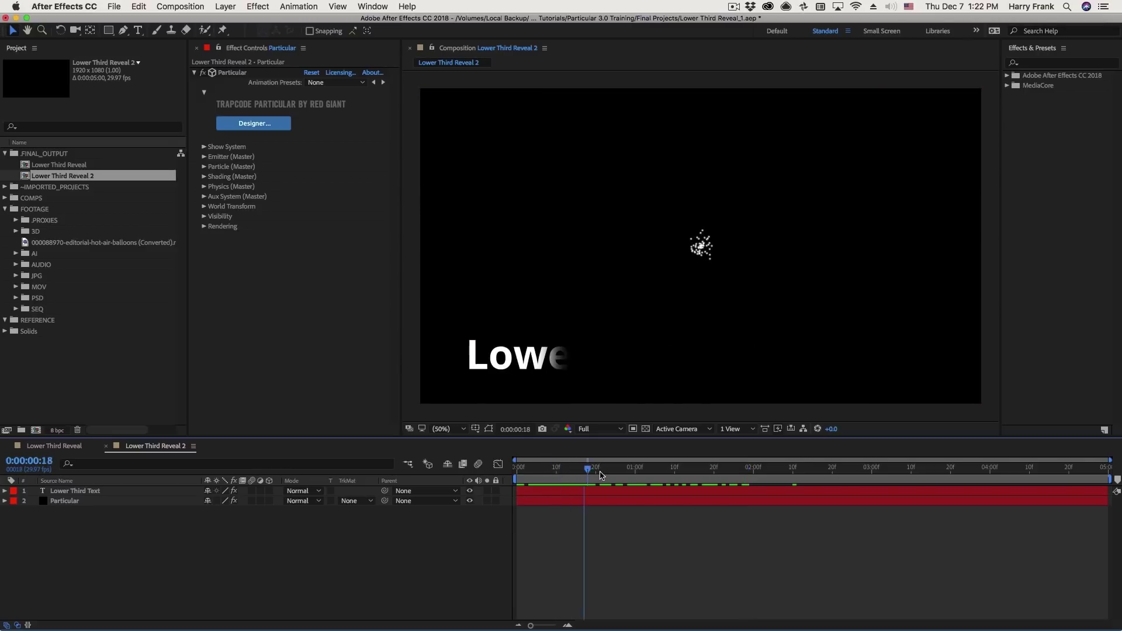
pyautogui.moveTo(678, 468)
pyautogui.mouseDown()
pyautogui.moveTo(632, 467)
pyautogui.moveTo(676, 469)
pyautogui.mouseUp()
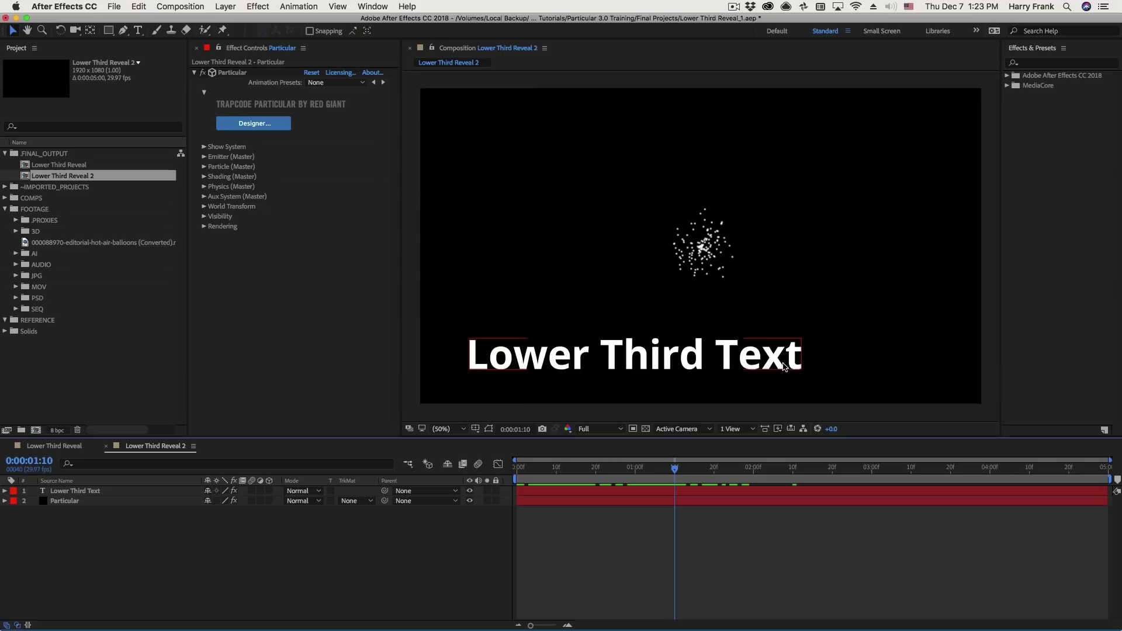
pyautogui.click(204, 157)
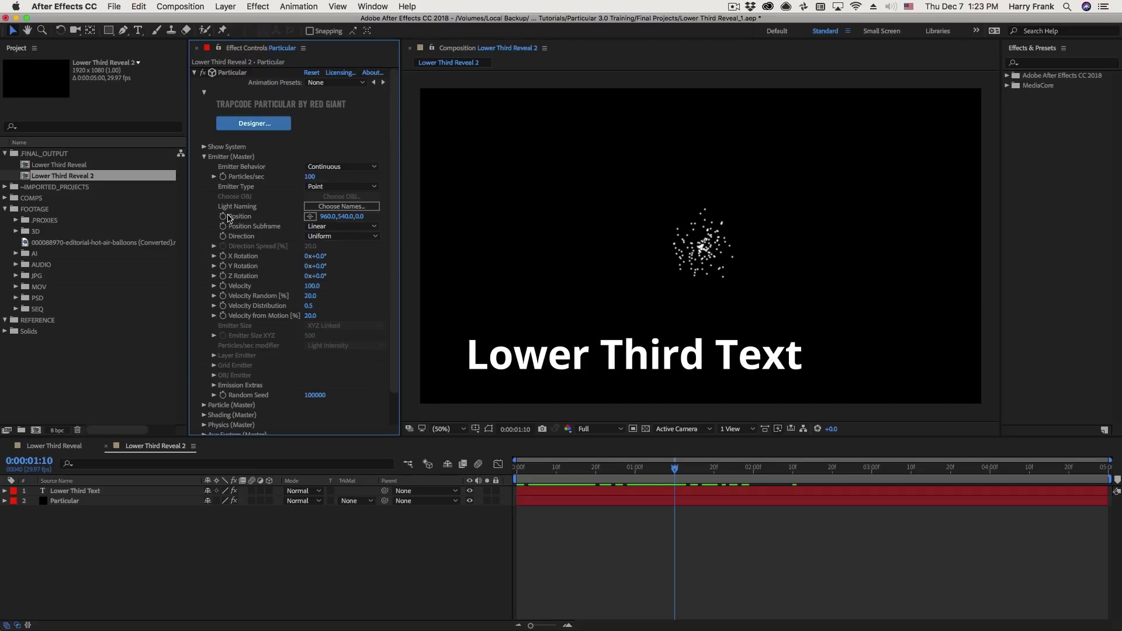
# Place the emitter Position at the end of the text and set a Position keyframe.
pyautogui.click(310, 216)
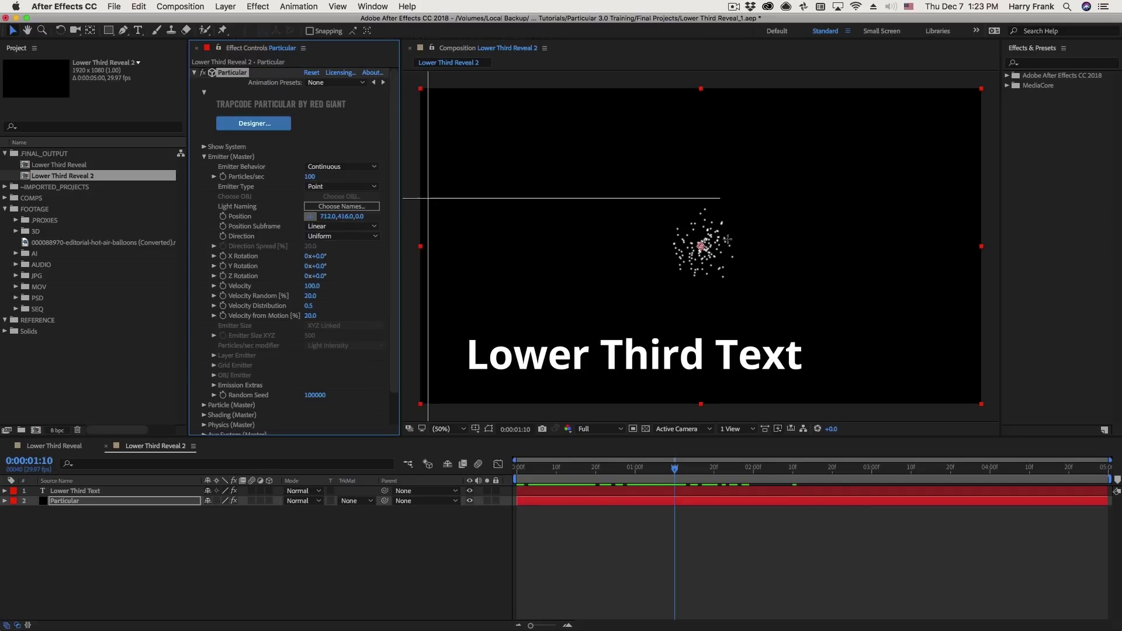
pyautogui.click(800, 358)
pyautogui.moveTo(800, 357); pyautogui.dragTo(800, 357)
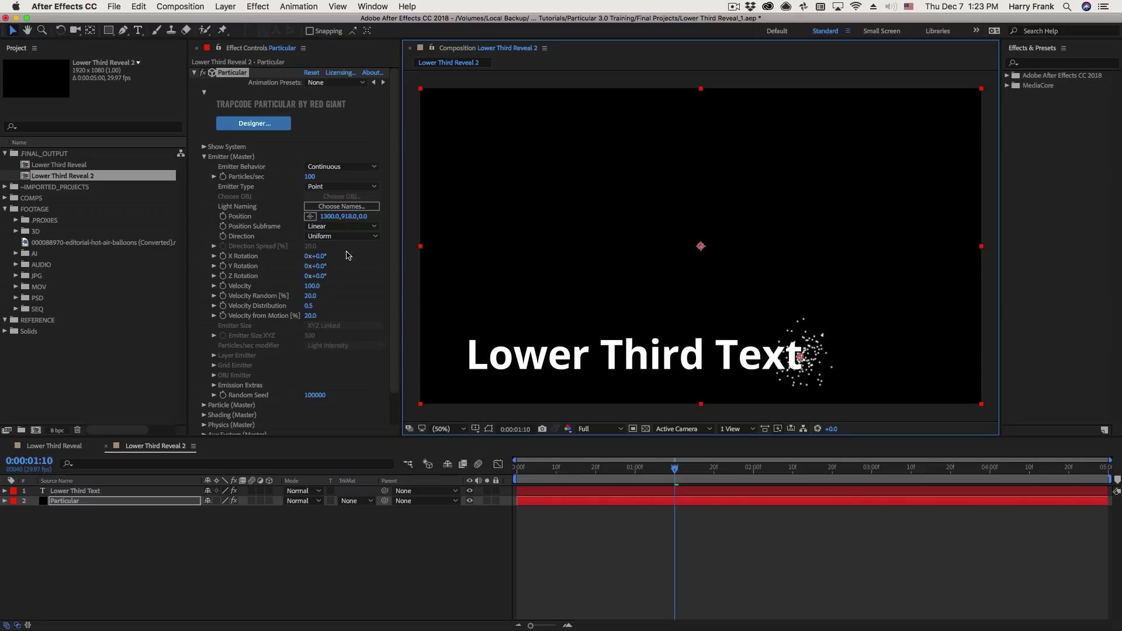
pyautogui.click(223, 217)
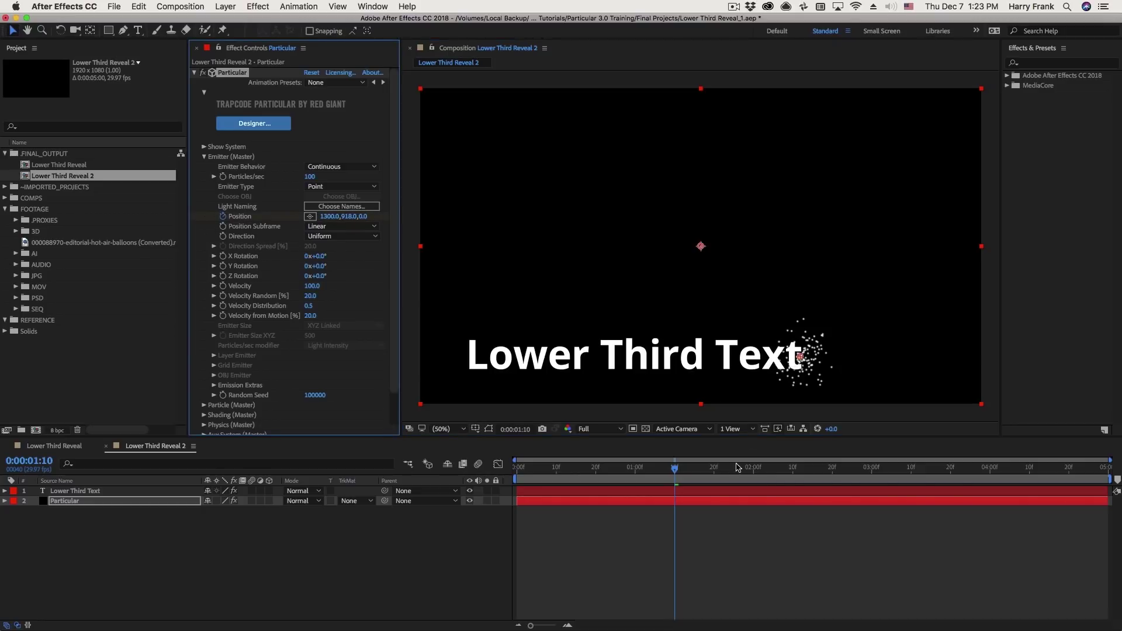
# At frame 0, drag the emitter Position X left to 110 past the text's start.
pyautogui.moveTo(673, 471); pyautogui.dragTo(517, 483)
pyautogui.click(798, 362)
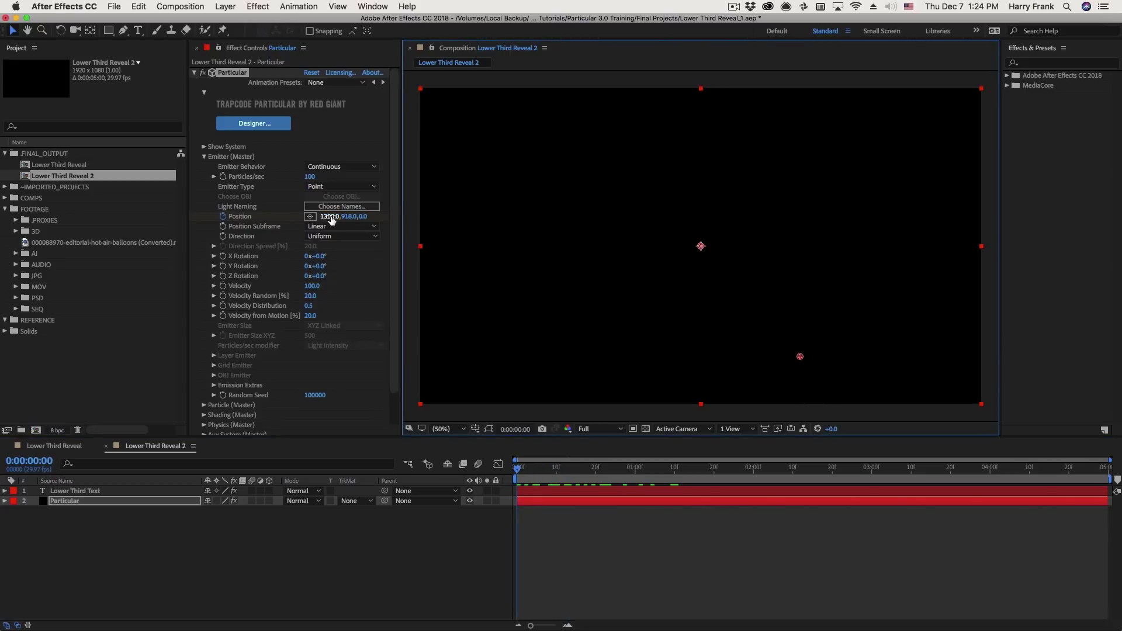
pyautogui.moveTo(327, 216); pyautogui.dragTo(117, 237)
pyautogui.moveTo(331, 219); pyautogui.dragTo(88, 240)
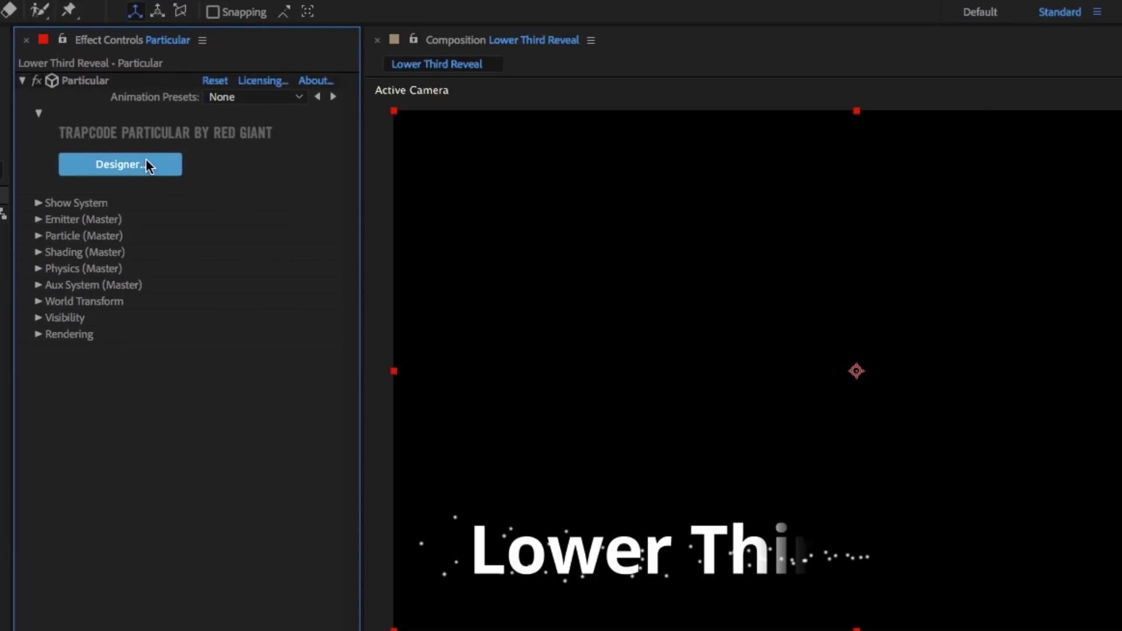
# Open the Particular Designer, test emitter trails, and browse the colour, motion and type blocks.
pyautogui.click(150, 166)
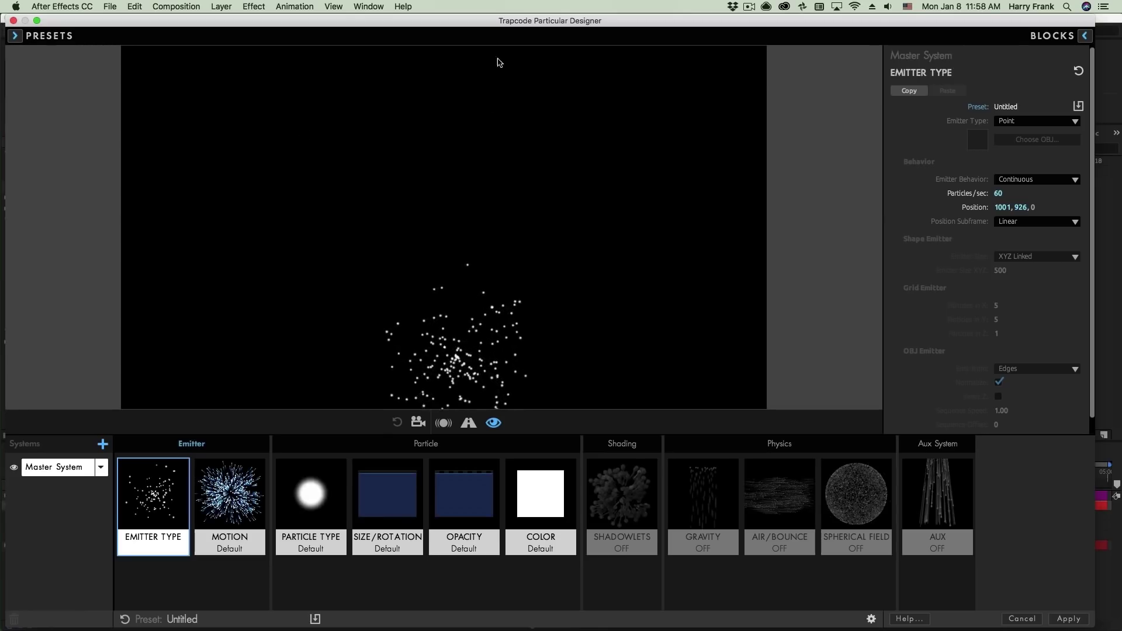
pyautogui.moveTo(496, 60)
pyautogui.mouseDown()
pyautogui.moveTo(463, 153)
pyautogui.moveTo(261, 188)
pyautogui.moveTo(492, 270)
pyautogui.moveTo(493, 178)
pyautogui.moveTo(451, 238)
pyautogui.mouseUp()
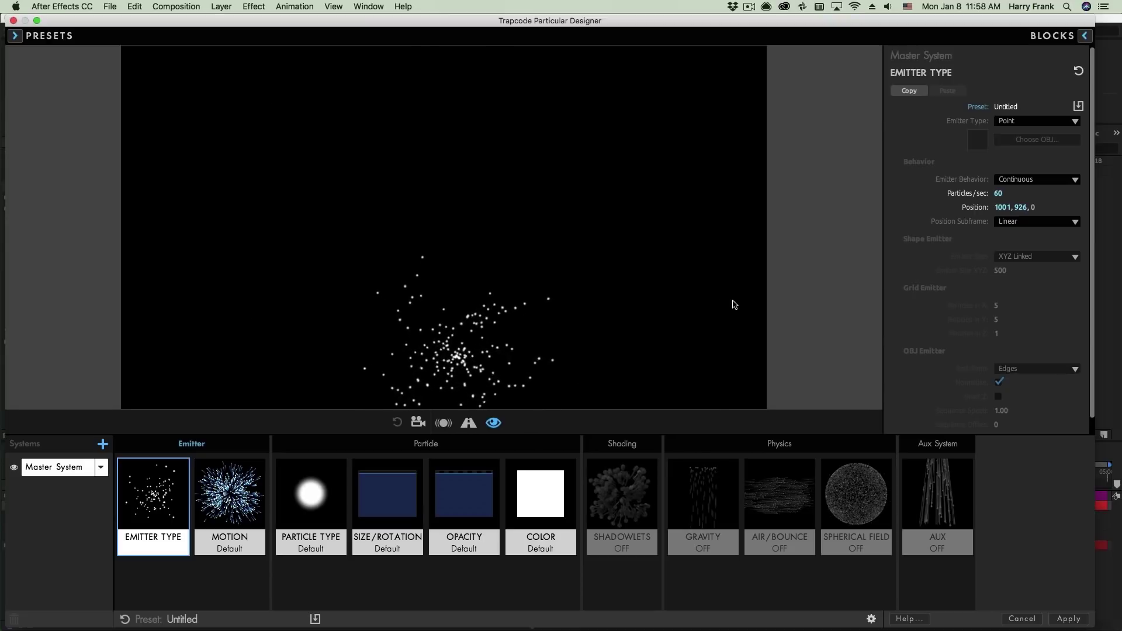
pyautogui.click(540, 493)
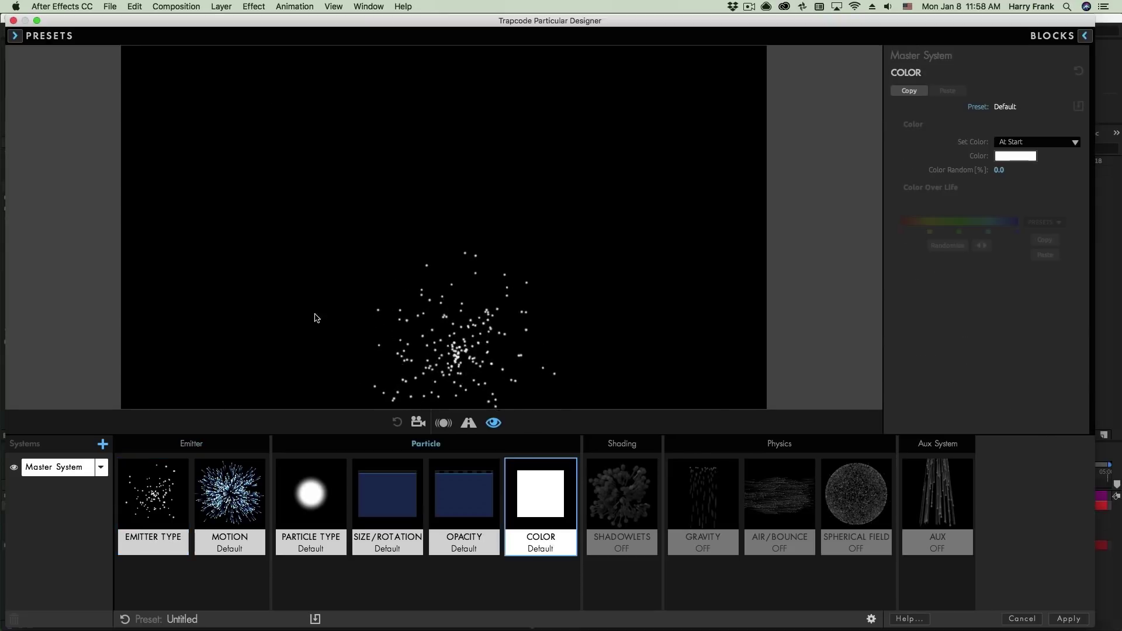
pyautogui.click(147, 492)
pyautogui.click(225, 483)
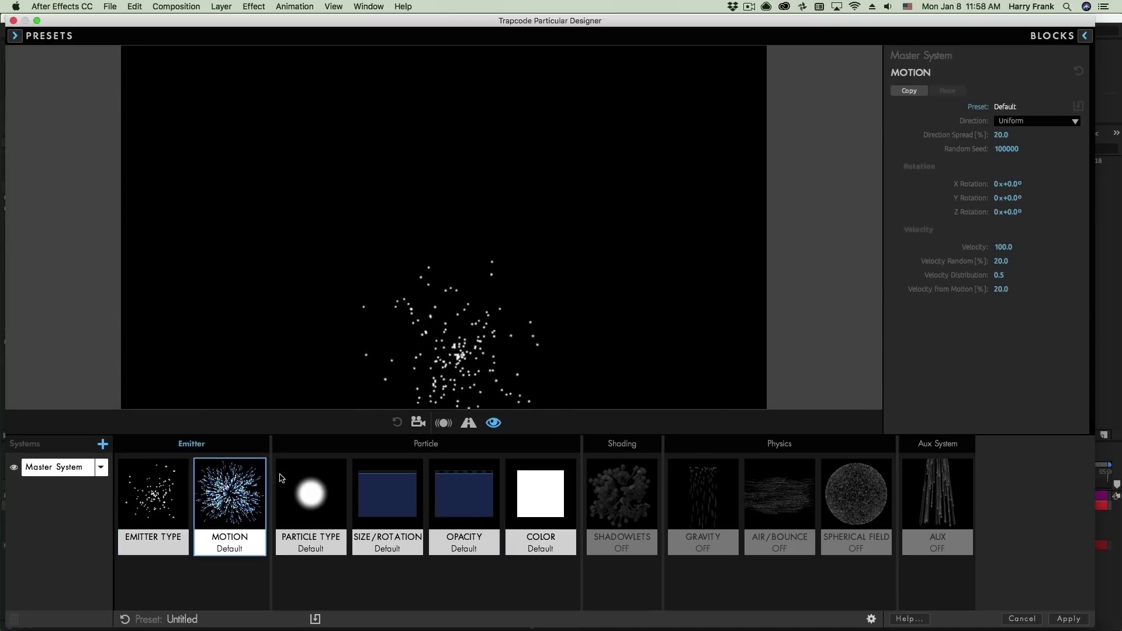
pyautogui.click(307, 485)
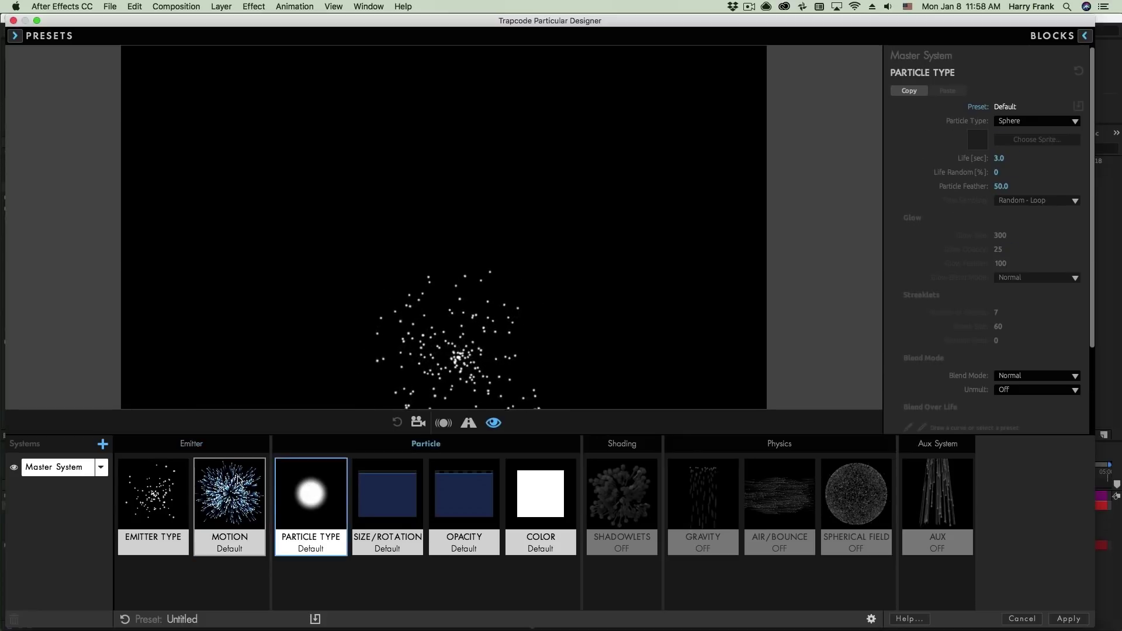
pyautogui.click(224, 496)
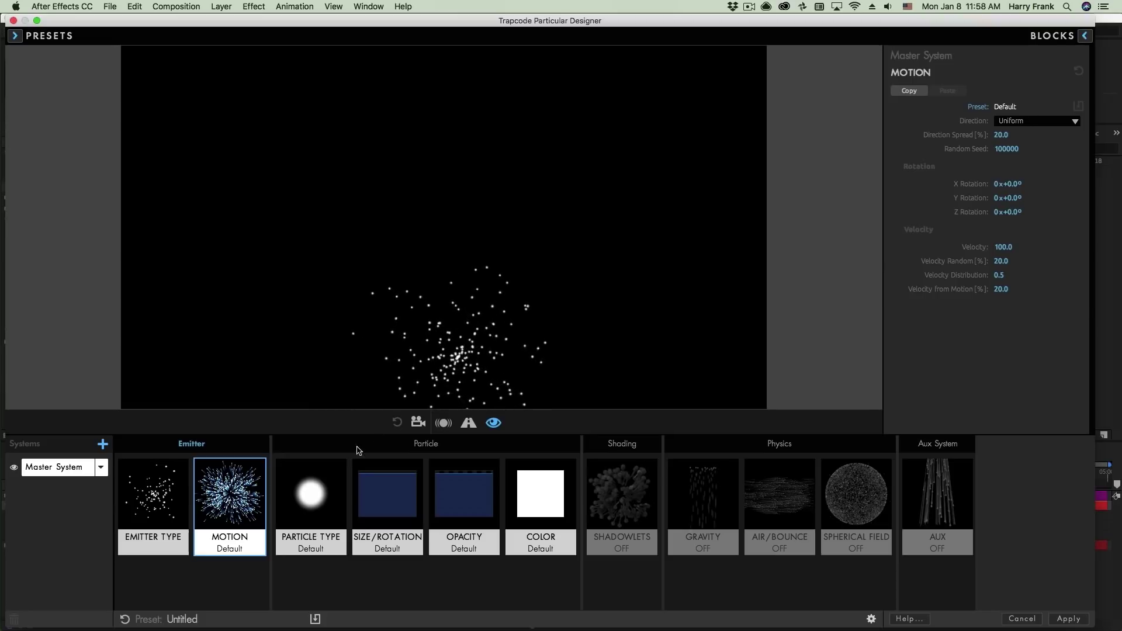
pyautogui.click(315, 487)
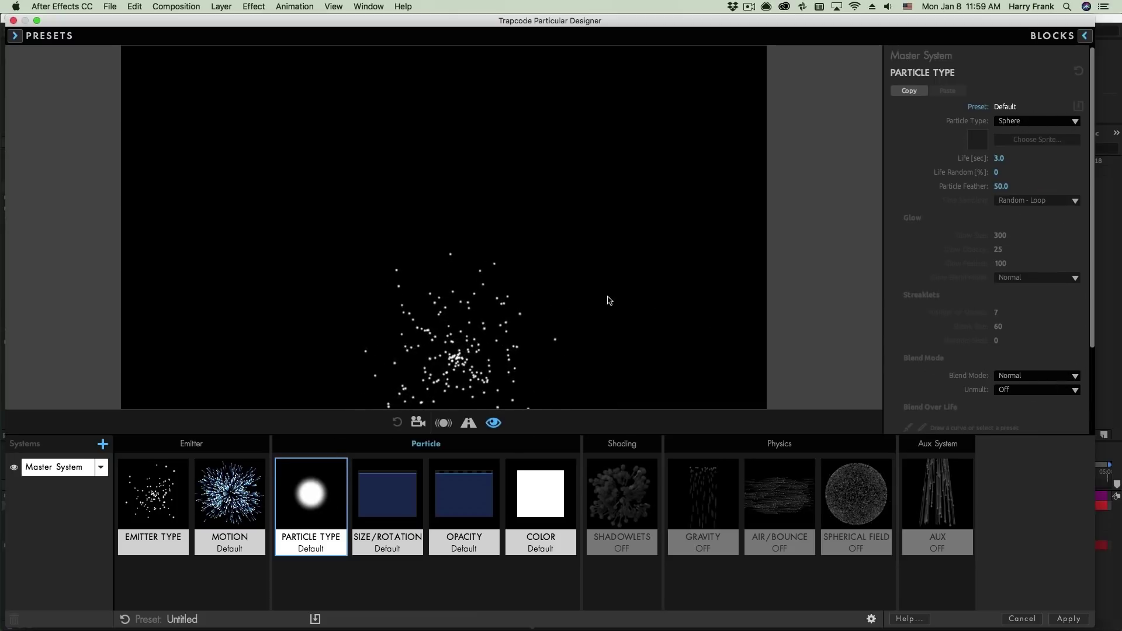
pyautogui.click(558, 481)
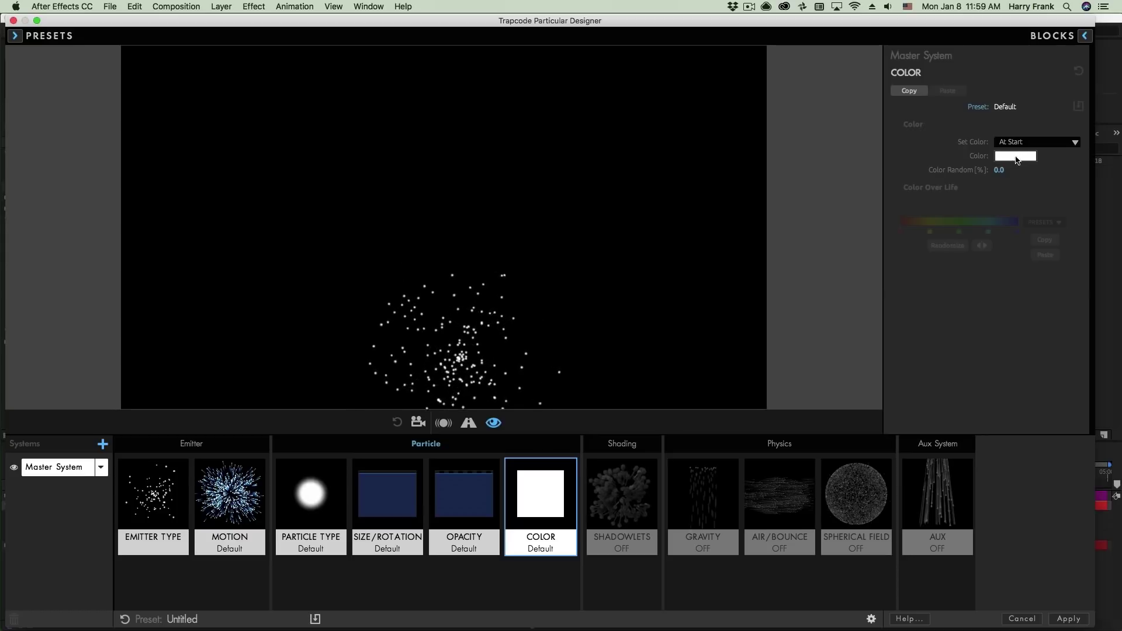
# Make the particles orange and shrink them with a descending Size Over Life preset.
pyautogui.click(1017, 157)
pyautogui.click(1016, 169)
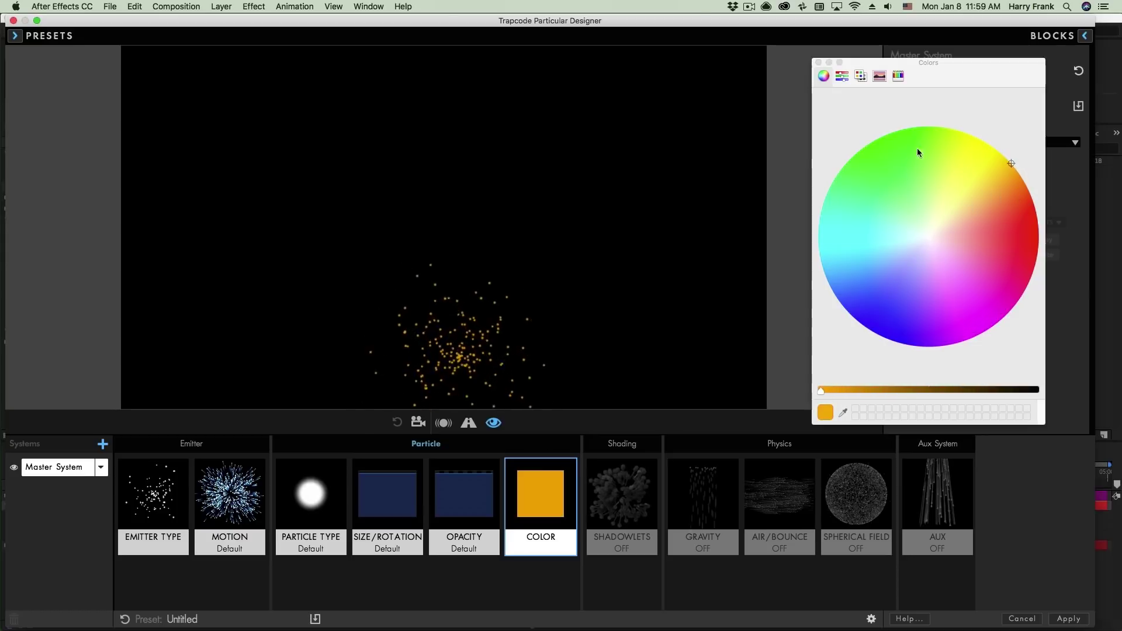
pyautogui.click(818, 61)
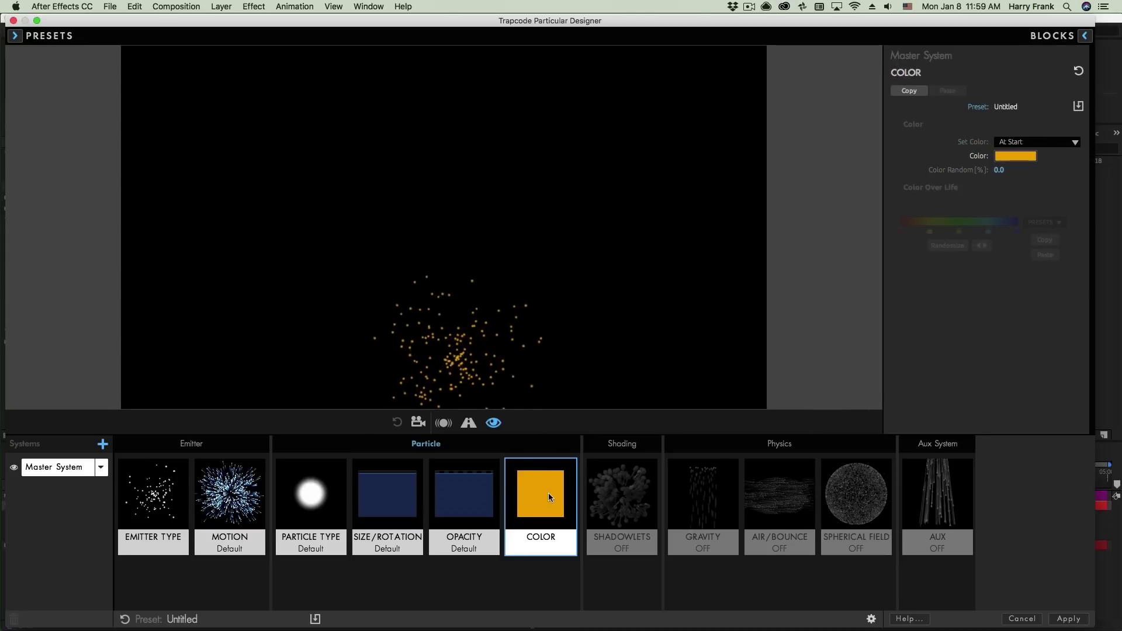
pyautogui.click(391, 492)
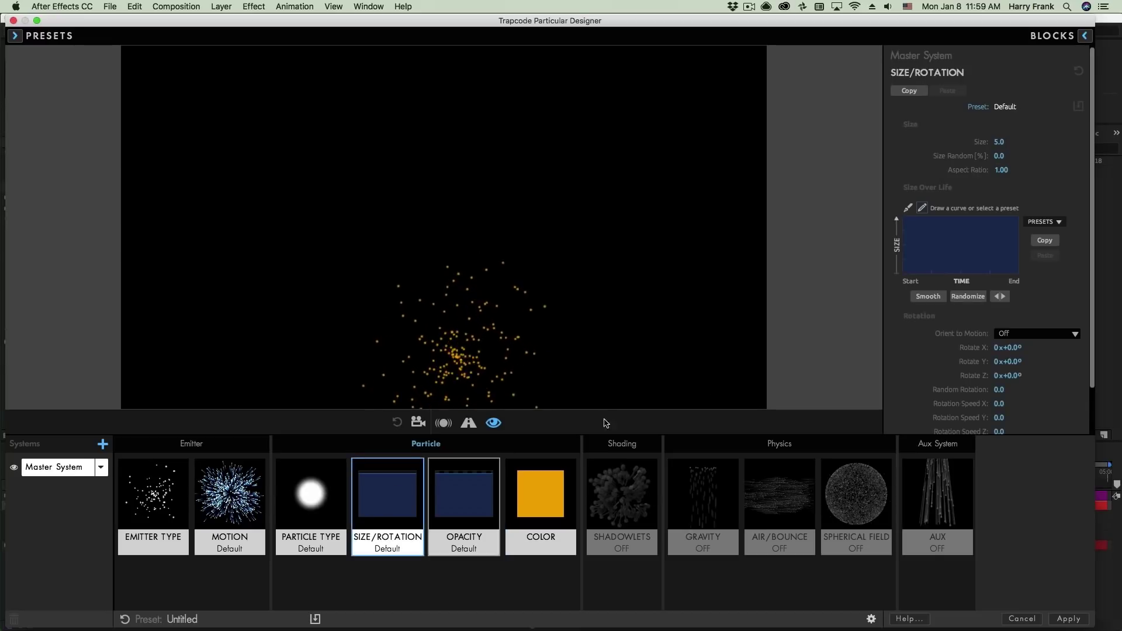
pyautogui.click(1044, 221)
pyautogui.click(1040, 253)
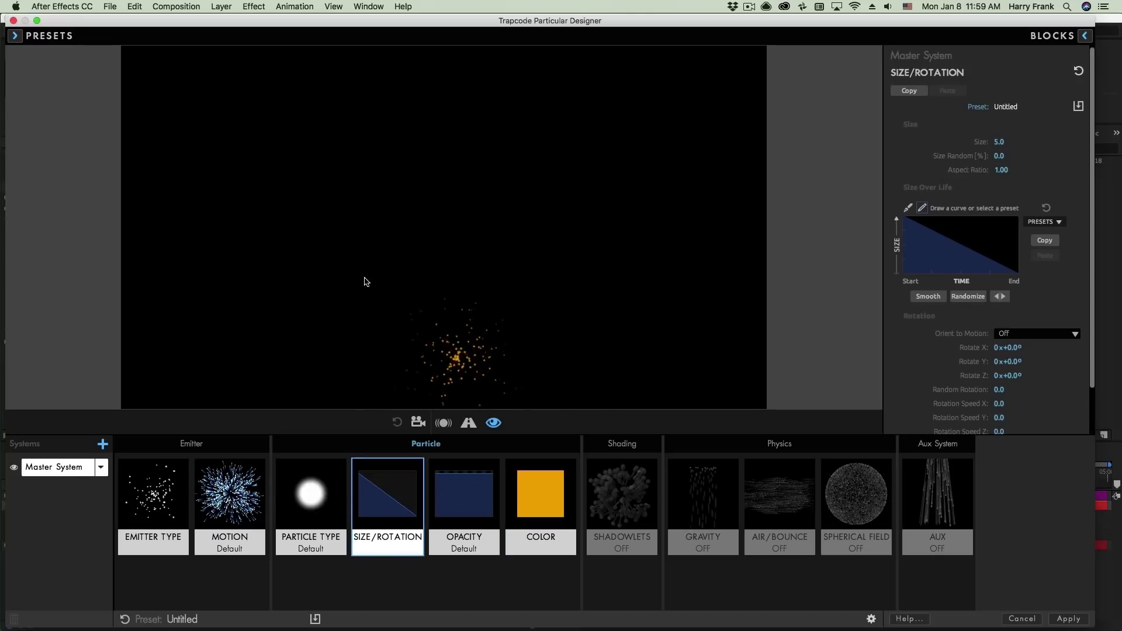
# Set the Particle Type to Star (No DOF).
pyautogui.click(310, 494)
pyautogui.click(1006, 127)
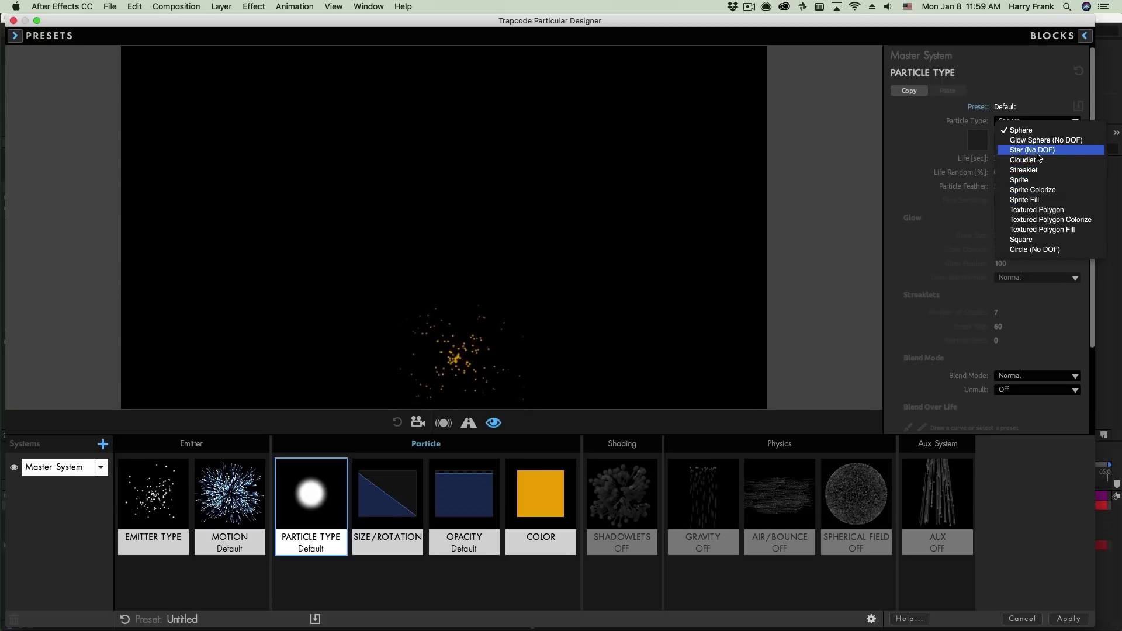
pyautogui.click(1038, 151)
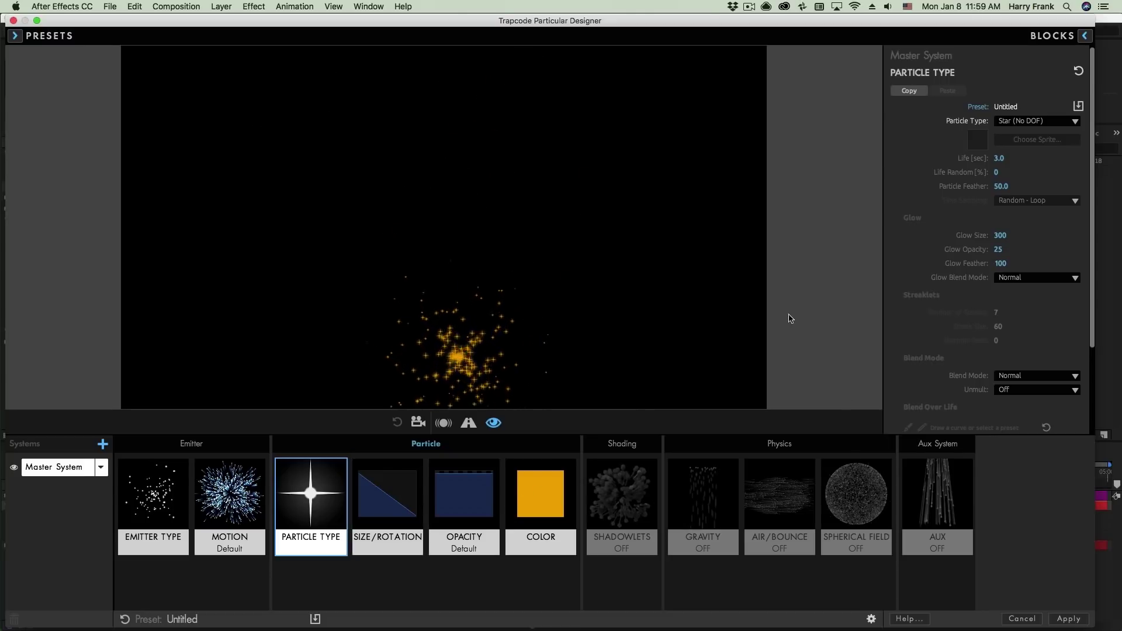
pyautogui.click(171, 486)
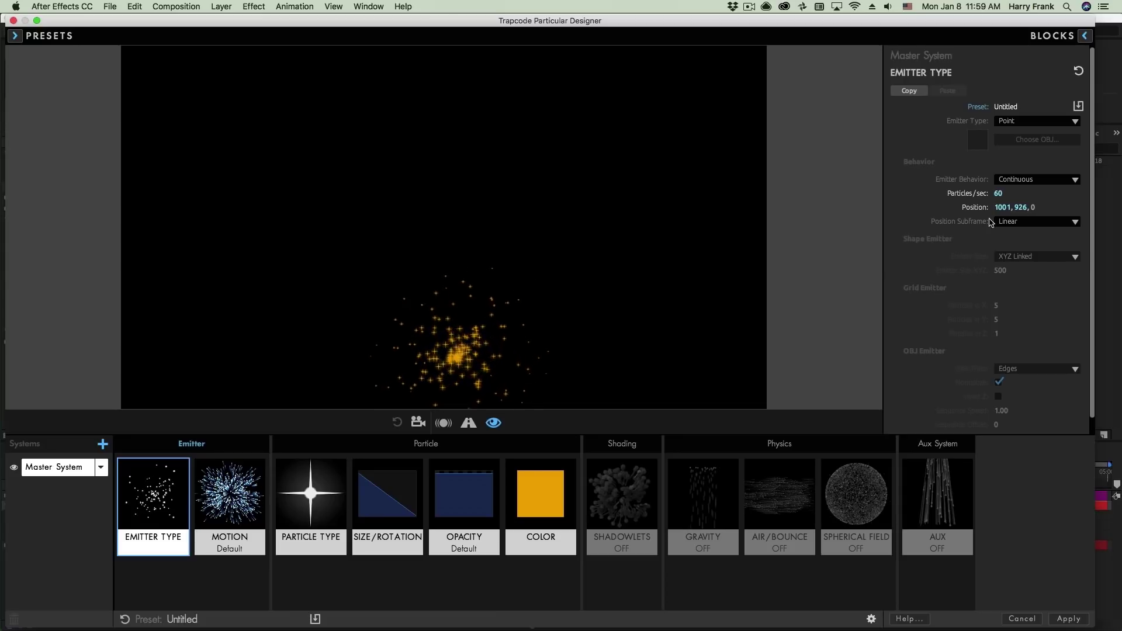
# Move the emitter up to the preview centre and apply the Directional motion block.
pyautogui.moveTo(457, 358); pyautogui.dragTo(457, 219)
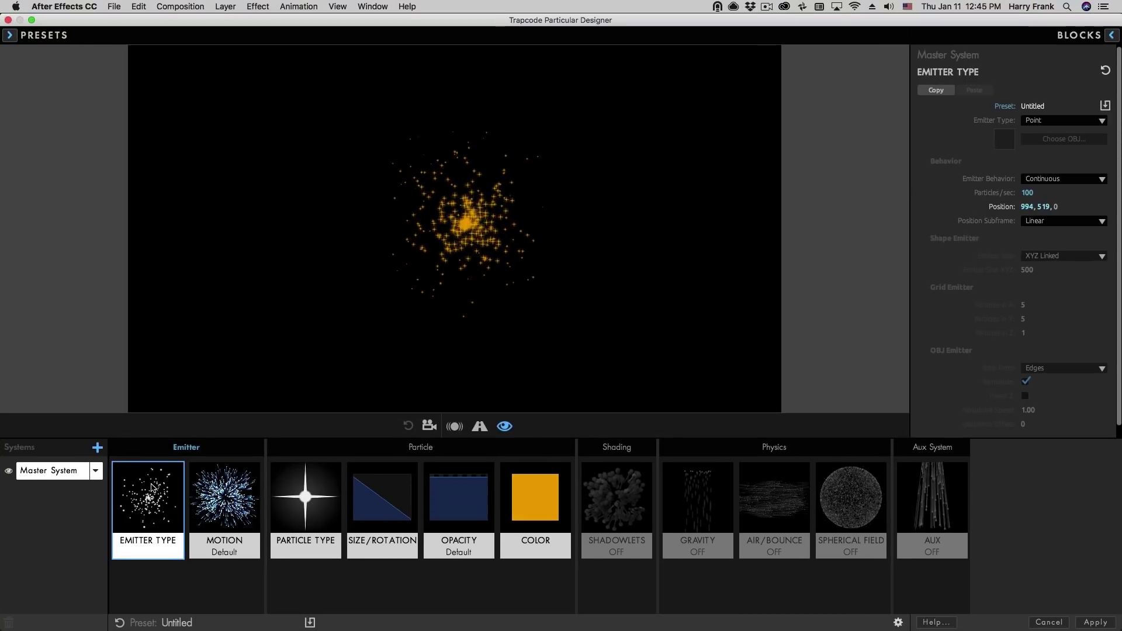
pyautogui.click(1111, 35)
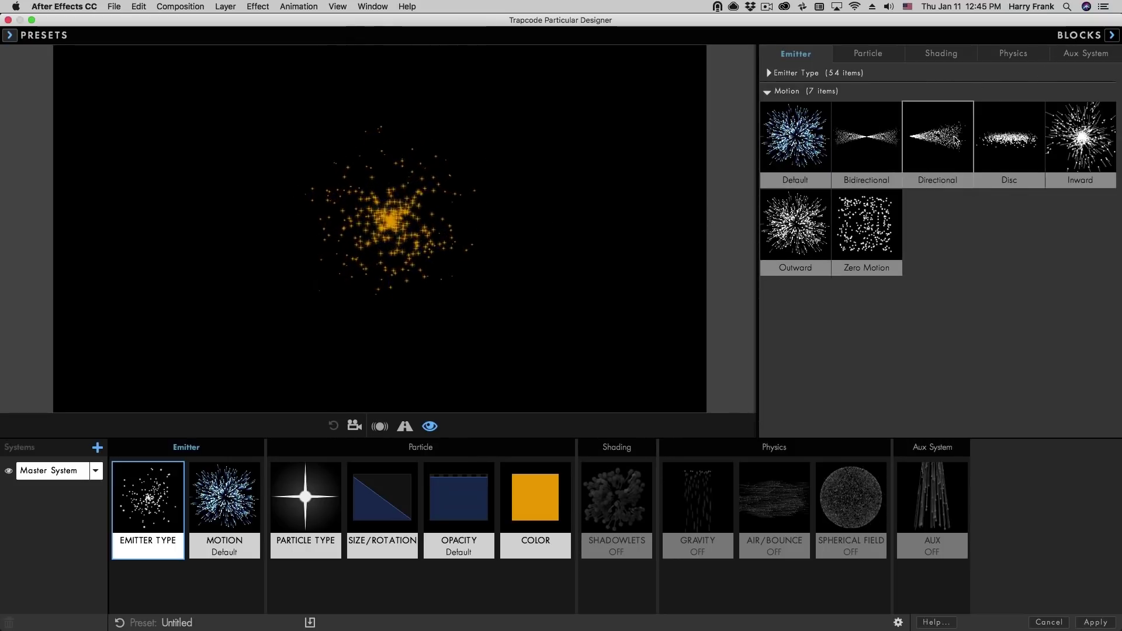
pyautogui.click(933, 140)
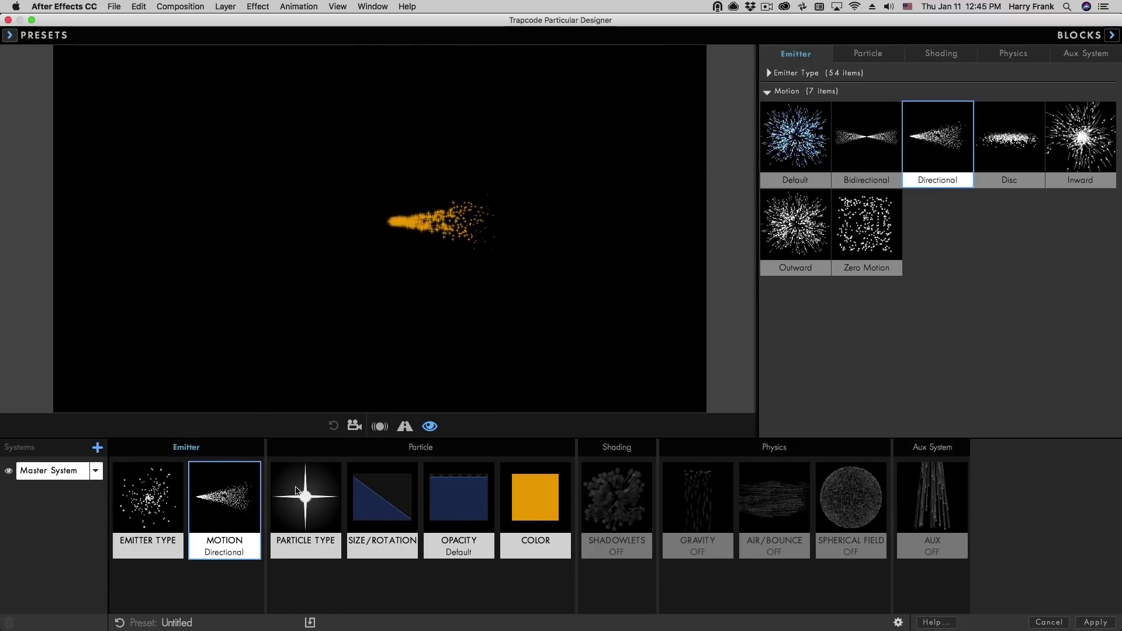
pyautogui.click(535, 498)
# Apply the Santa Fe colour preset, randomise the colour-over-life gradient, and save the block.
pyautogui.click(529, 499)
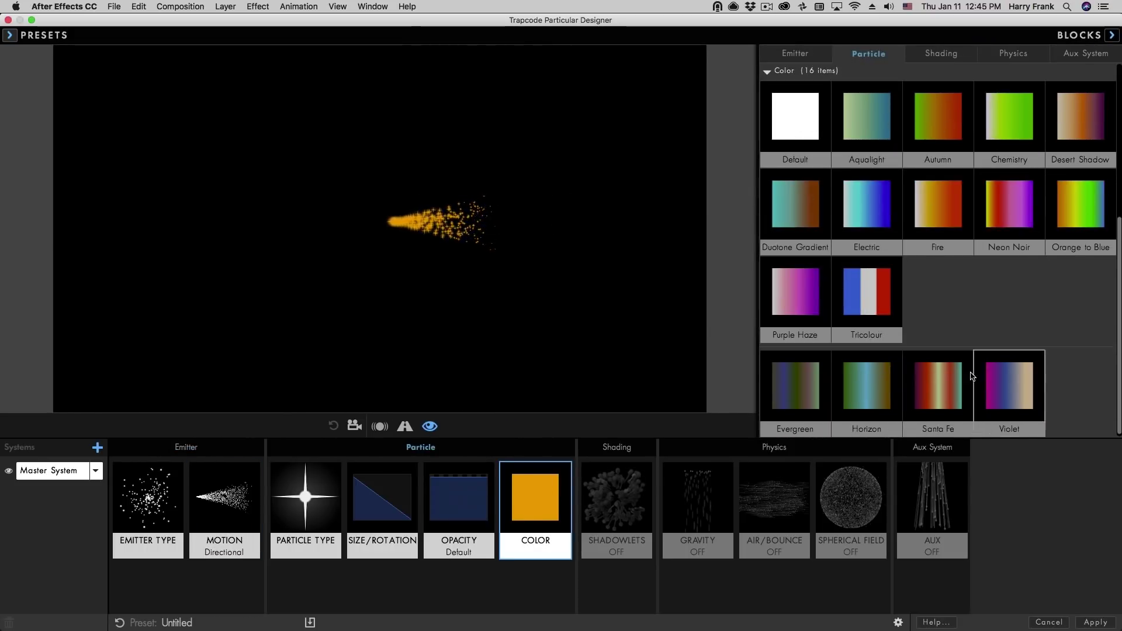
pyautogui.click(939, 389)
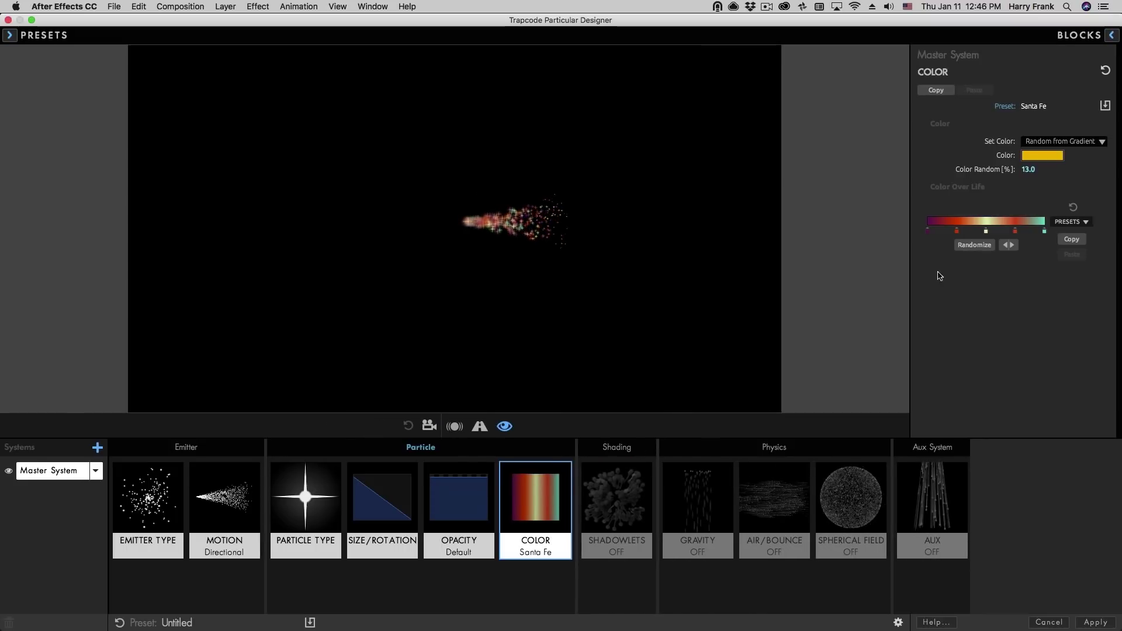
pyautogui.click(974, 244)
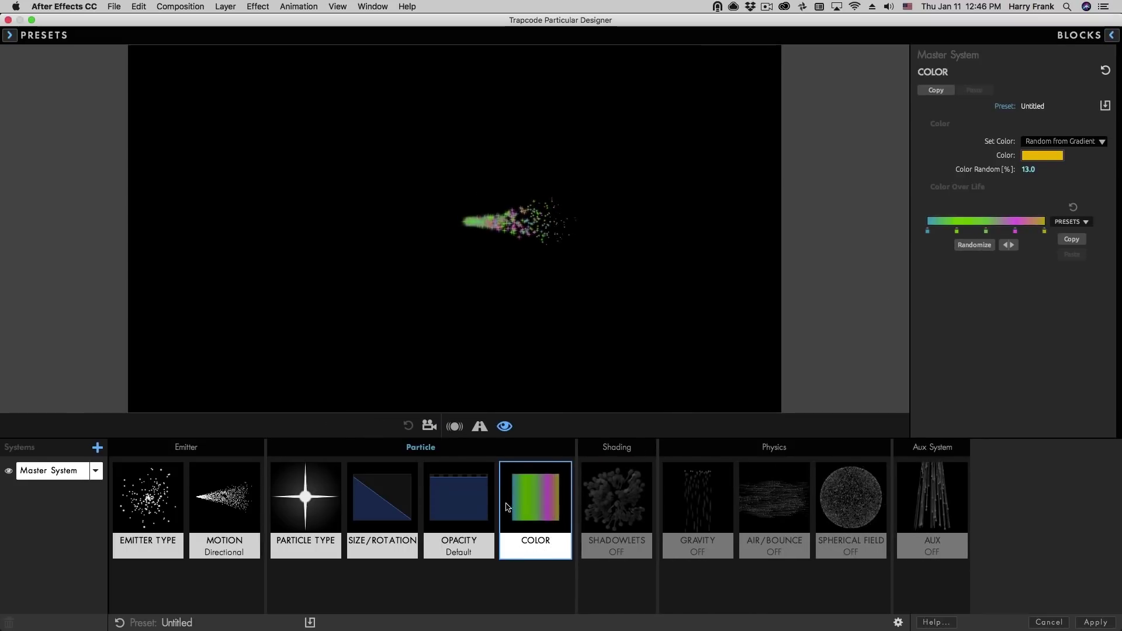
pyautogui.rightClick(526, 479)
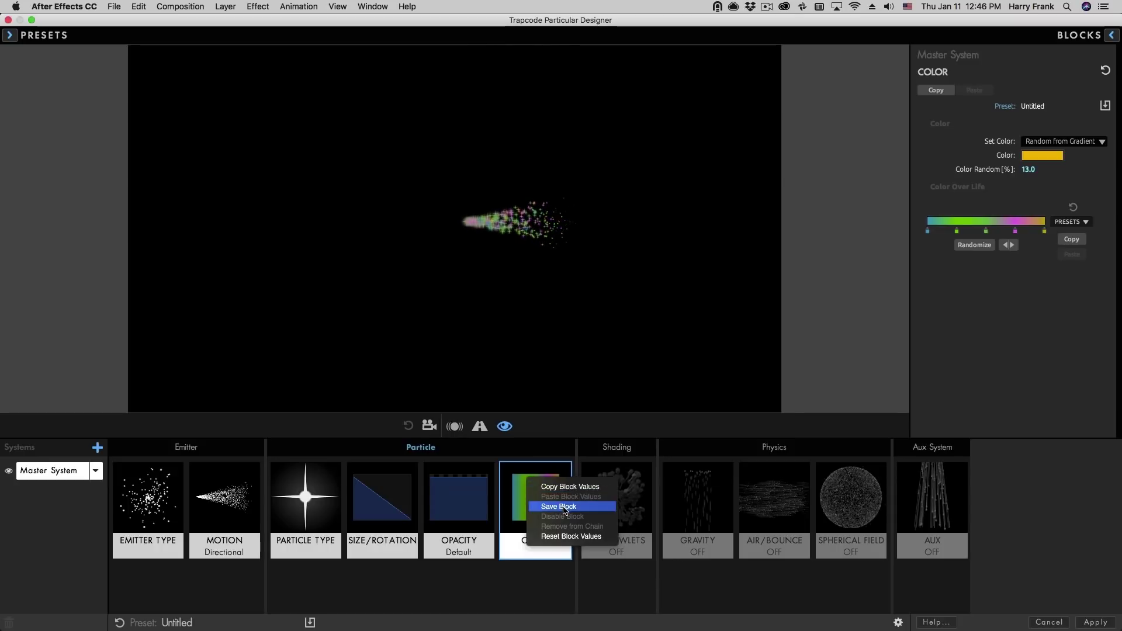
pyautogui.click(570, 508)
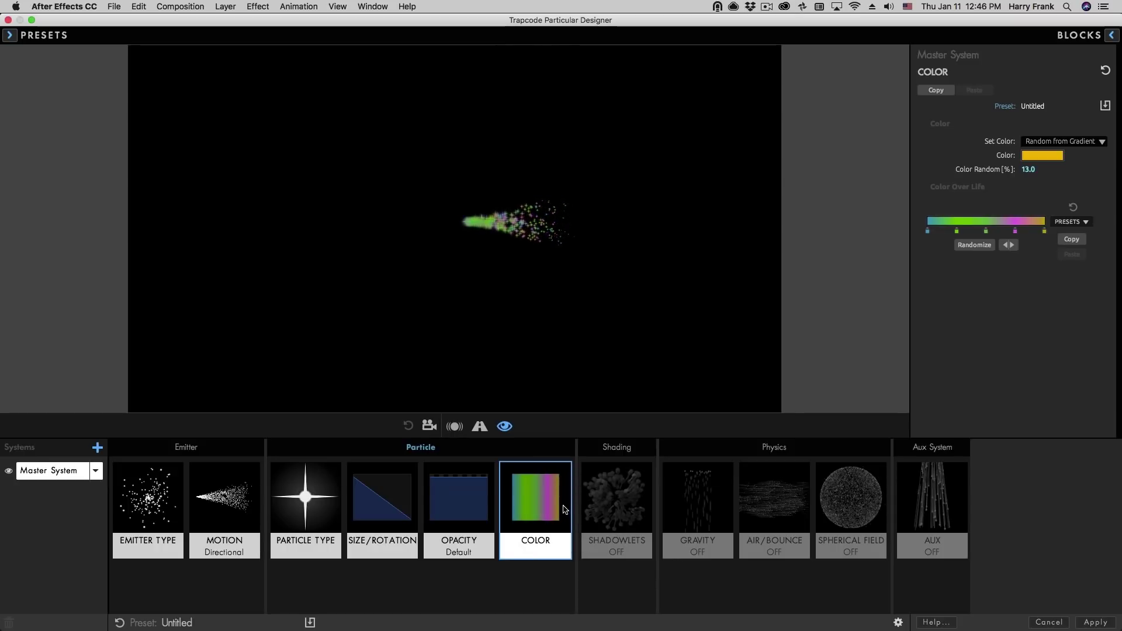
# Save the colour settings as preset 'Easter Egg' and find it in the colour presets library.
pyautogui.click(1105, 105)
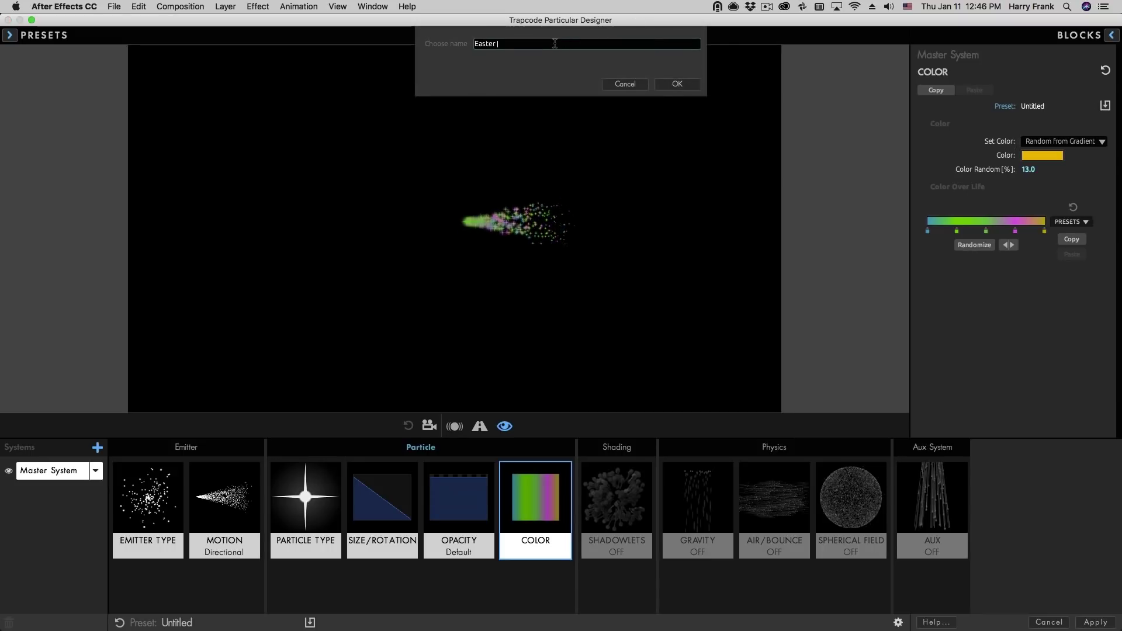
pyautogui.write('Easter Egg')
pyautogui.press('Return')
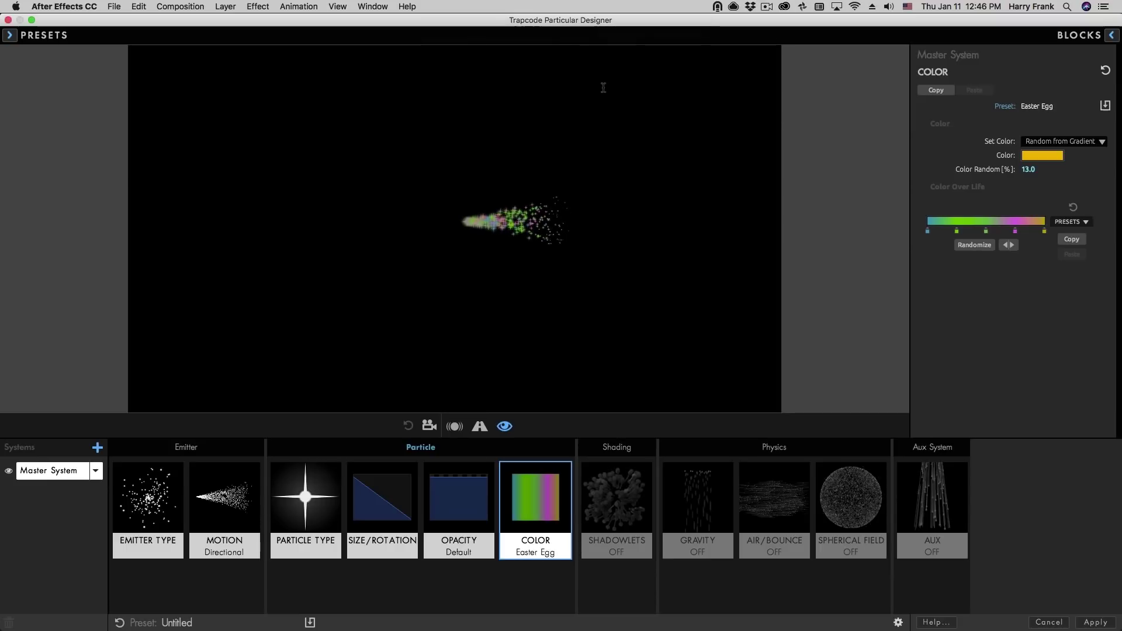
pyautogui.click(538, 479)
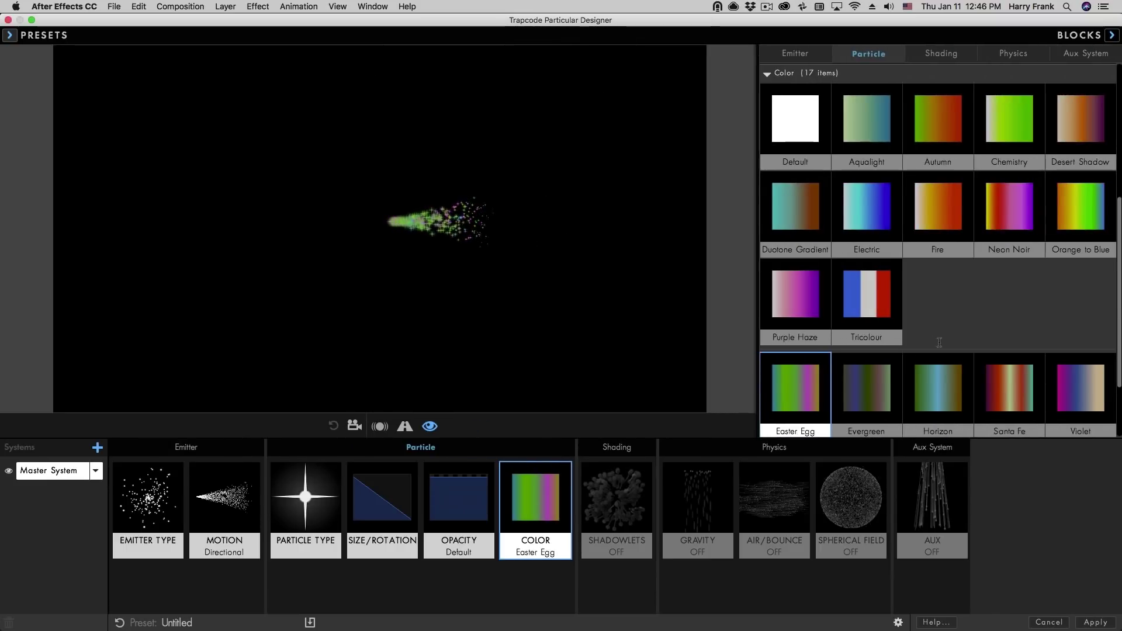
pyautogui.scroll(-2, 868, 386)
pyautogui.scroll(1, 797, 319)
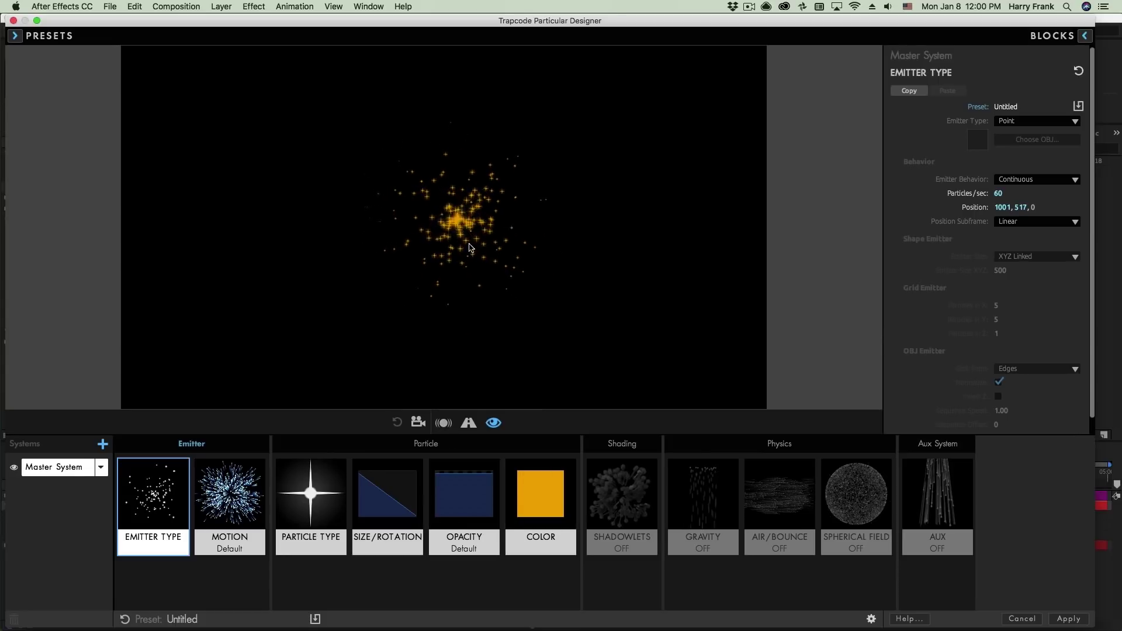
# Drag the Point emitter across the preview to watch the orange stars trail.
pyautogui.moveTo(531, 249); pyautogui.dragTo(543, 246)
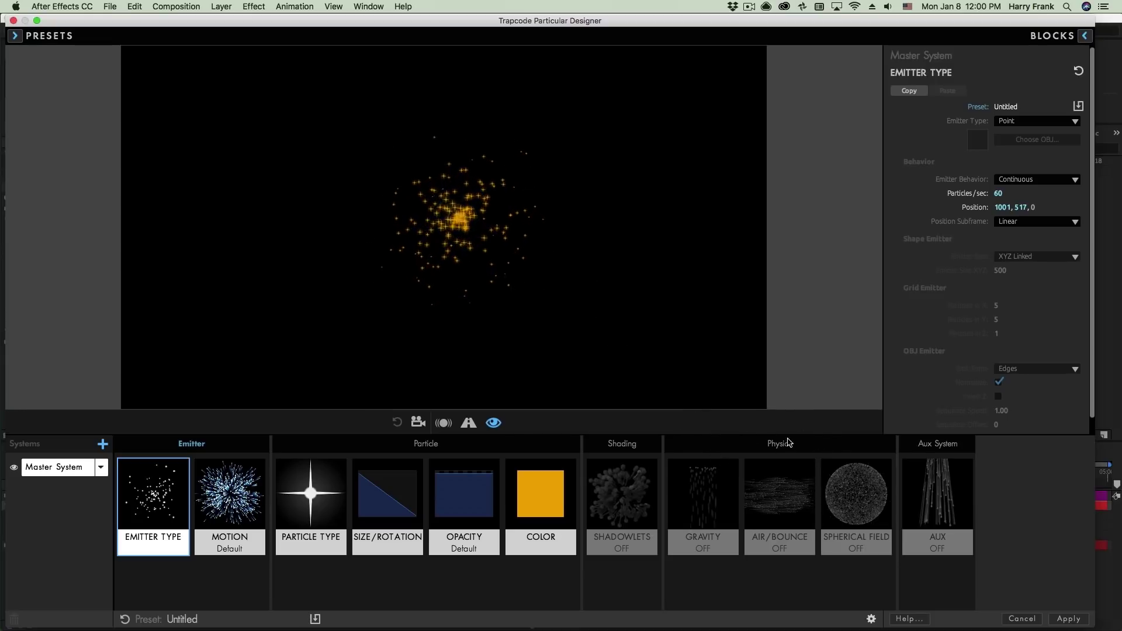
pyautogui.click(703, 495)
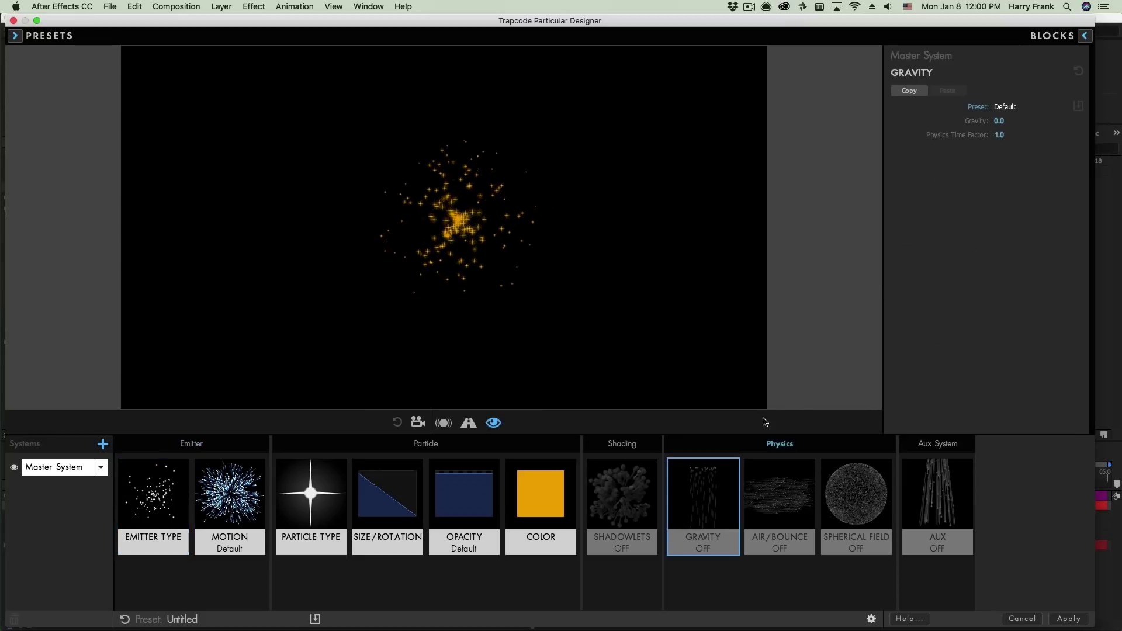
pyautogui.moveTo(1011, 120); pyautogui.dragTo(1019, 120)
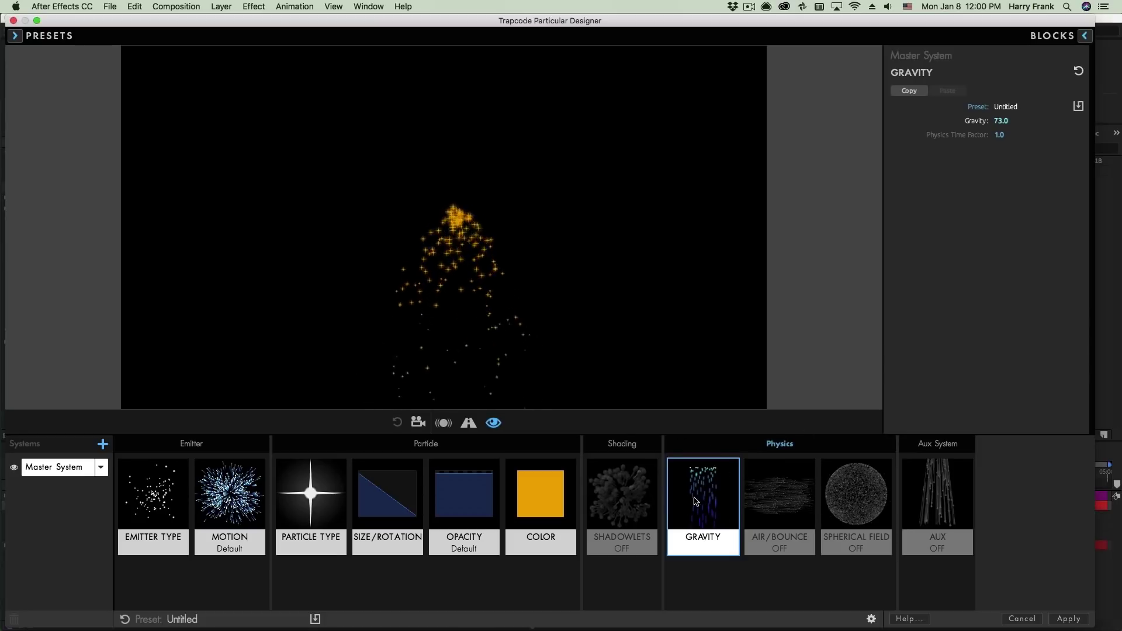
pyautogui.doubleClick(713, 501)
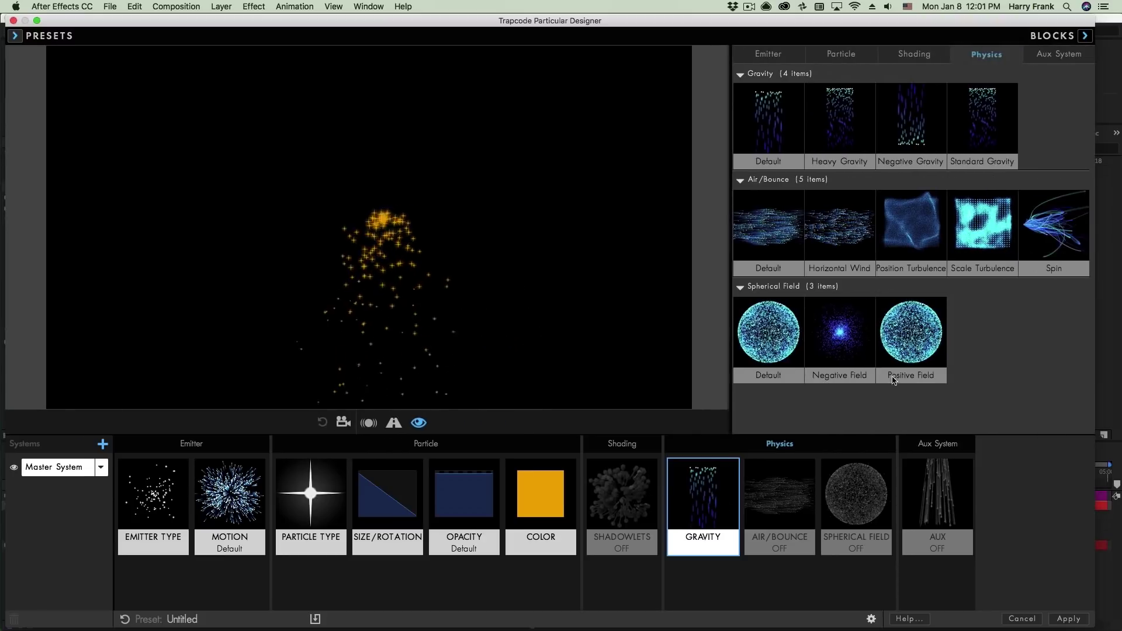
pyautogui.click(910, 122)
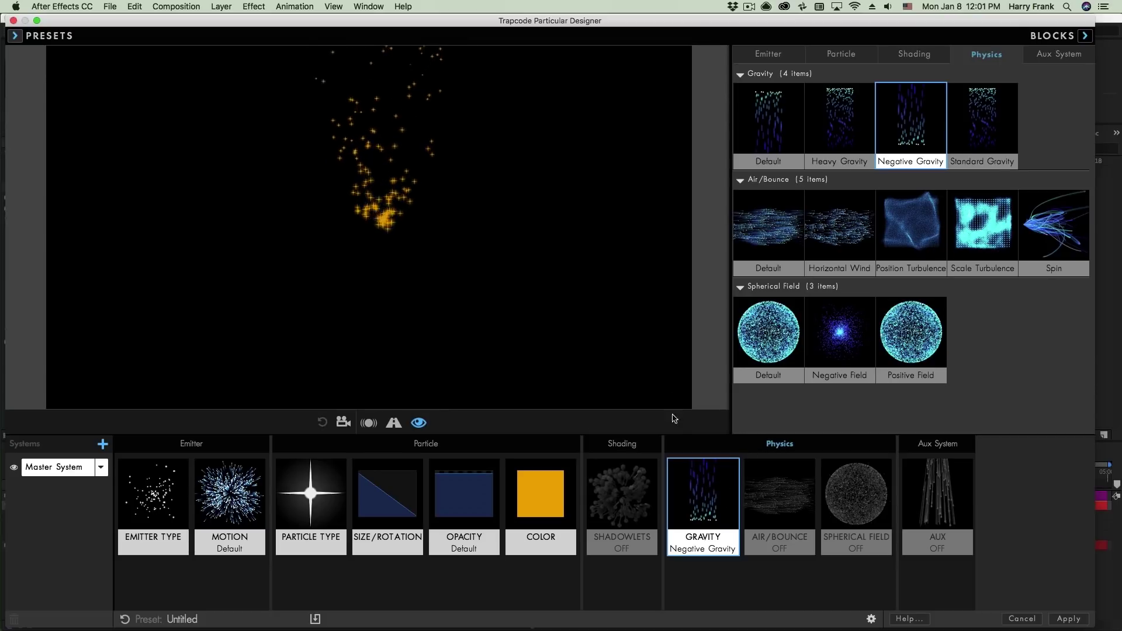
pyautogui.rightClick(712, 505)
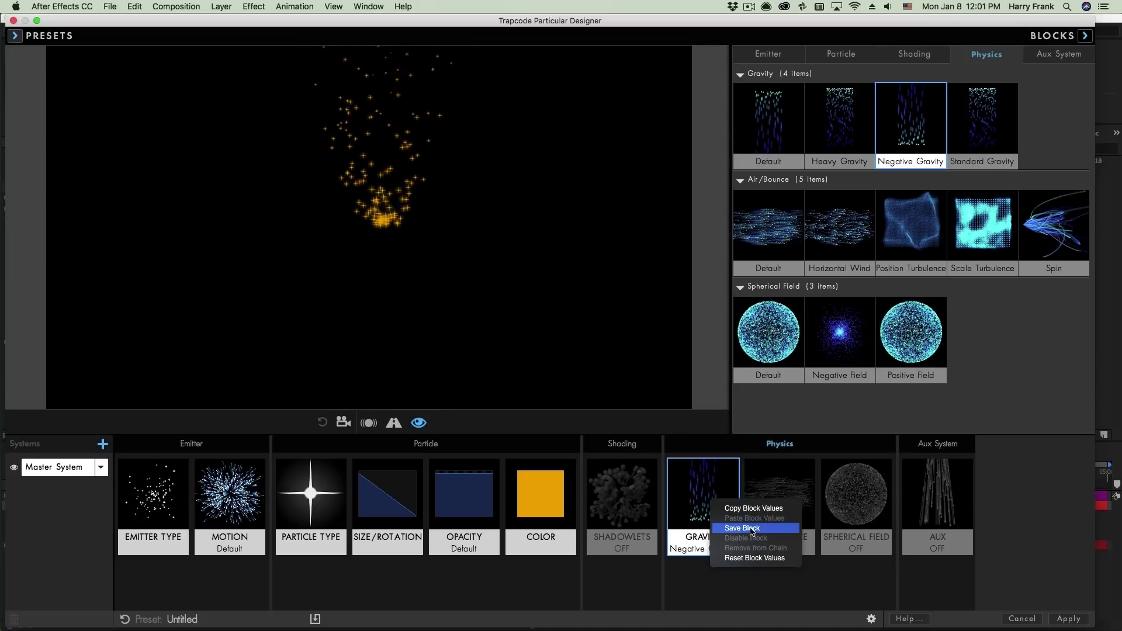
pyautogui.click(755, 559)
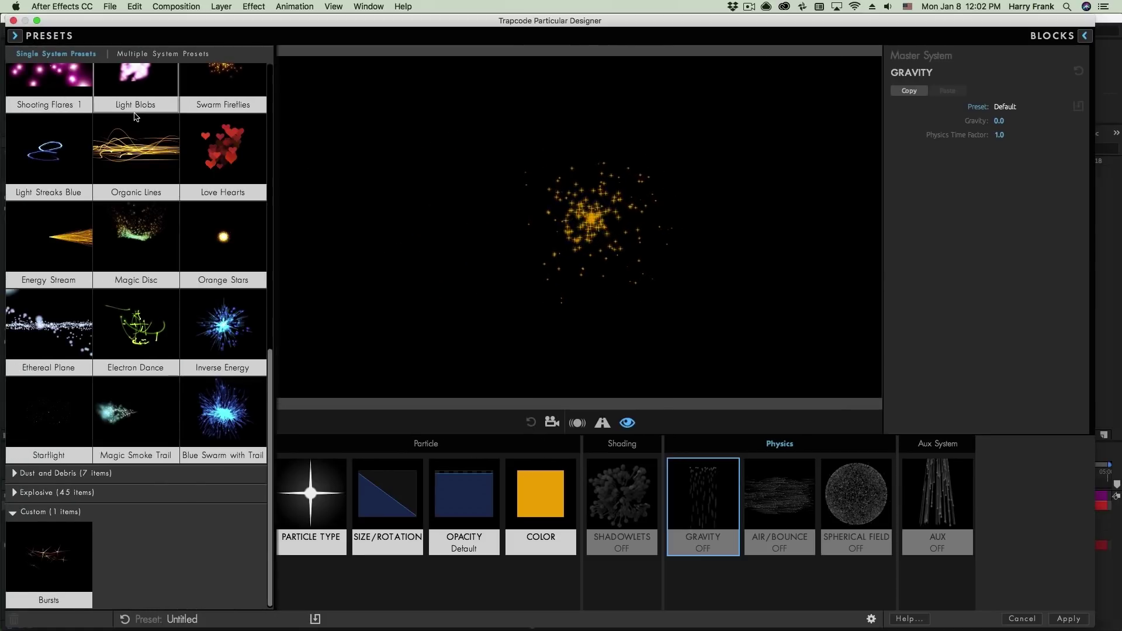
# Switch to Multiple System Presets and reopen the Motion Graphics category listing Emeralds and Oberon.
pyautogui.moveTo(117, 114)
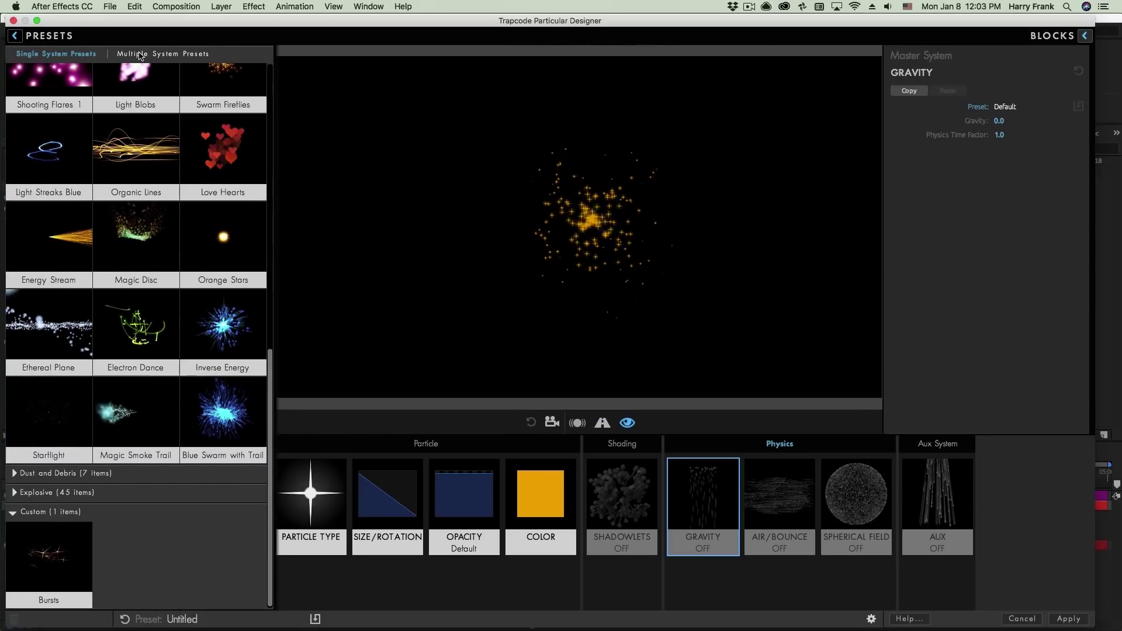
pyautogui.click(163, 53)
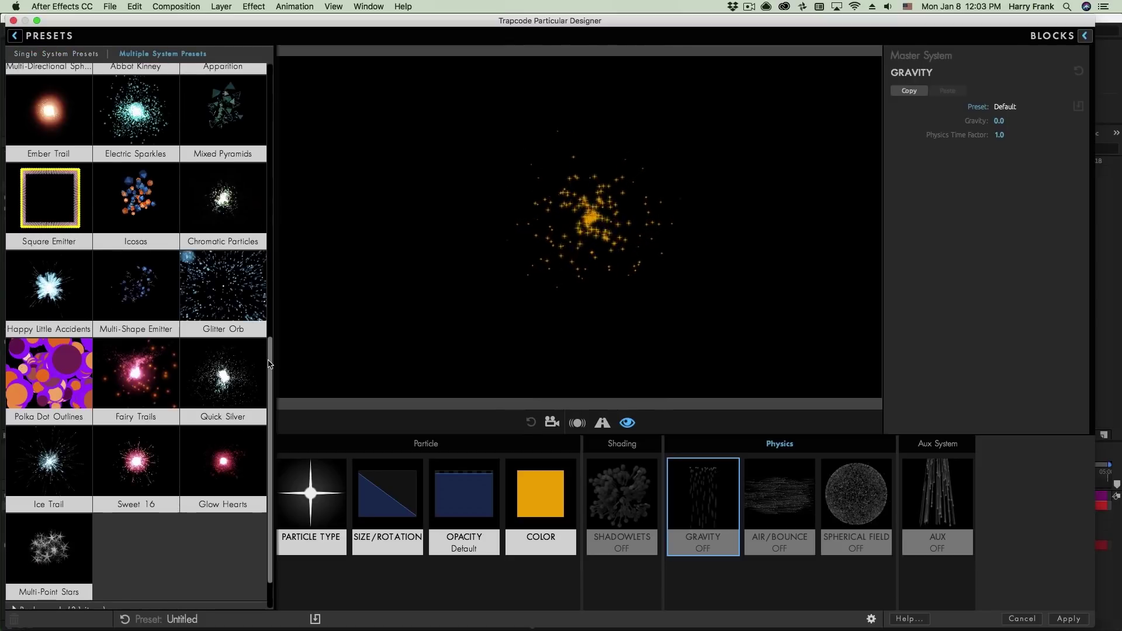
pyautogui.scroll(2, 271, 303)
pyautogui.scroll(10, 270, 302)
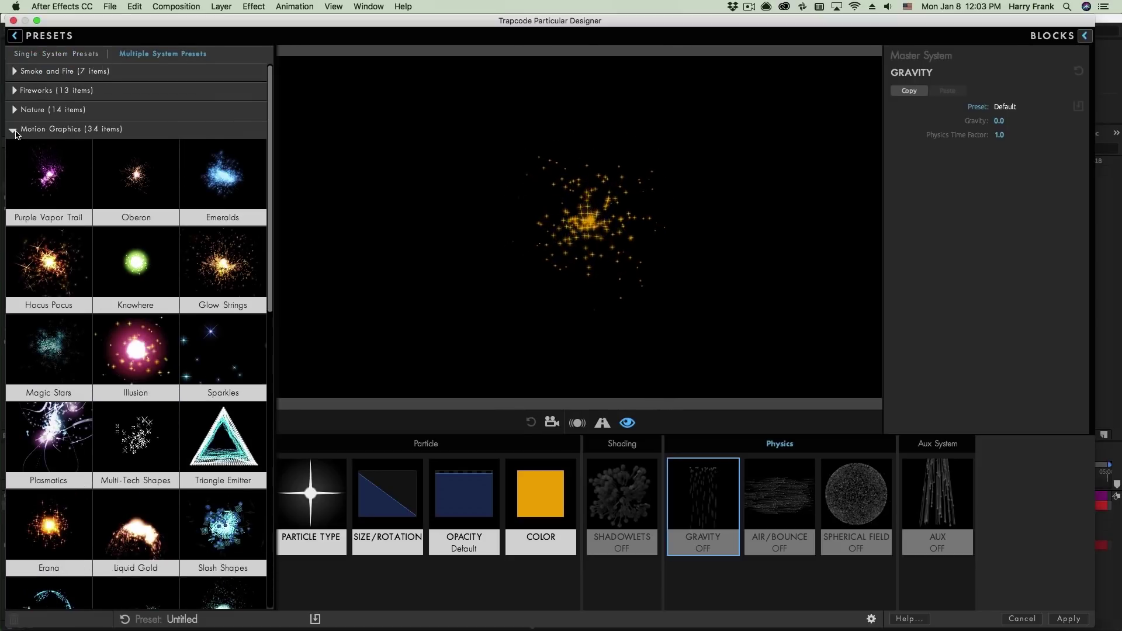
pyautogui.click(14, 132)
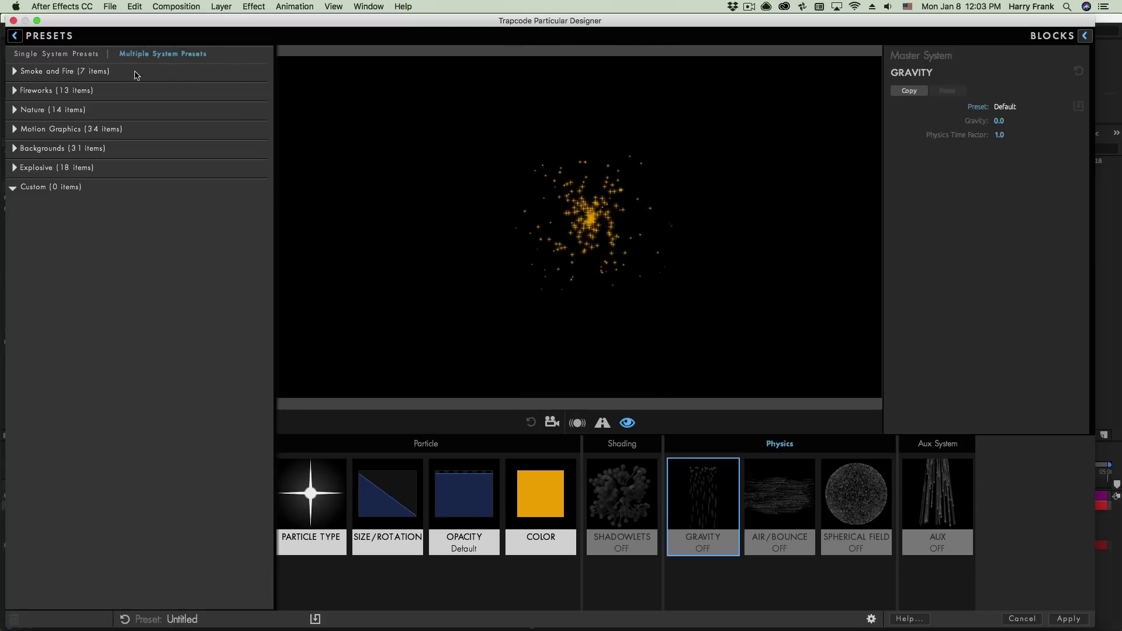
pyautogui.click(14, 129)
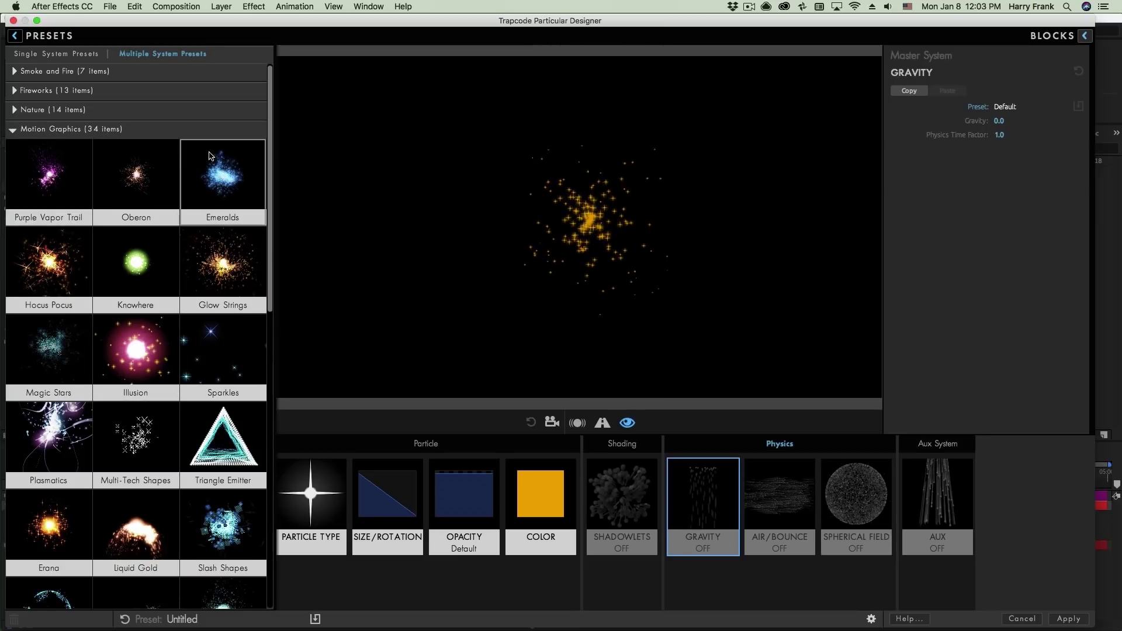
# Load the Glow Strings preset and view the blocks of Systems 2, 3 and 6.
pyautogui.doubleClick(237, 260)
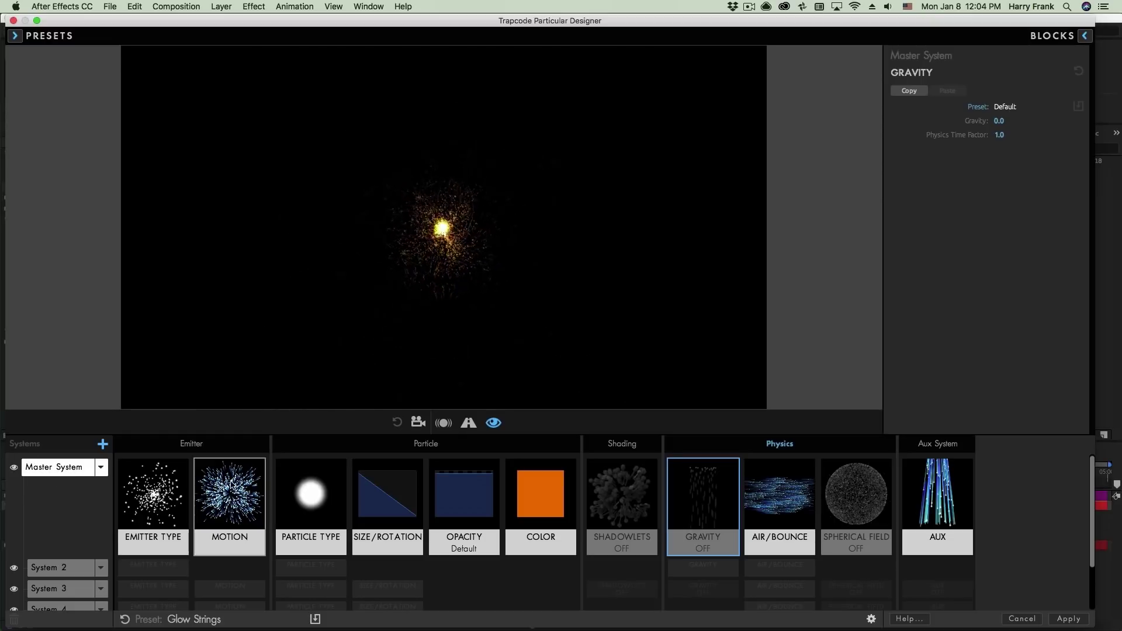
pyautogui.click(55, 570)
pyautogui.click(69, 503)
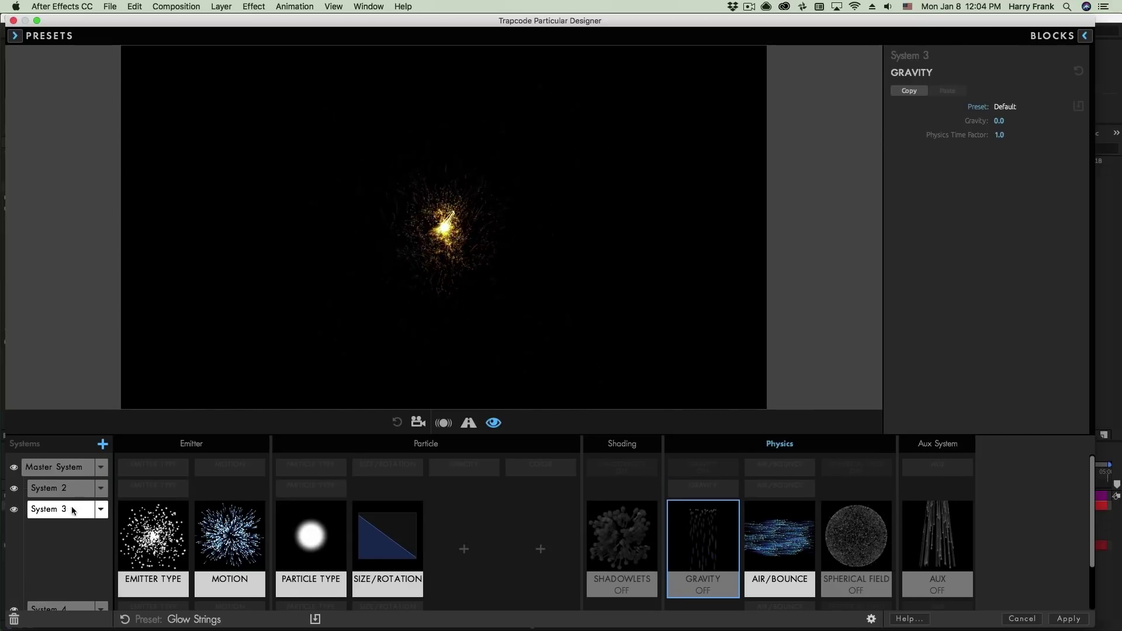
pyautogui.scroll(-3, 67, 514)
pyautogui.click(63, 519)
# Recheck System 3 and System 6's gravity settings, then return to the Master System.
pyautogui.scroll(2, 67, 506)
pyautogui.click(66, 506)
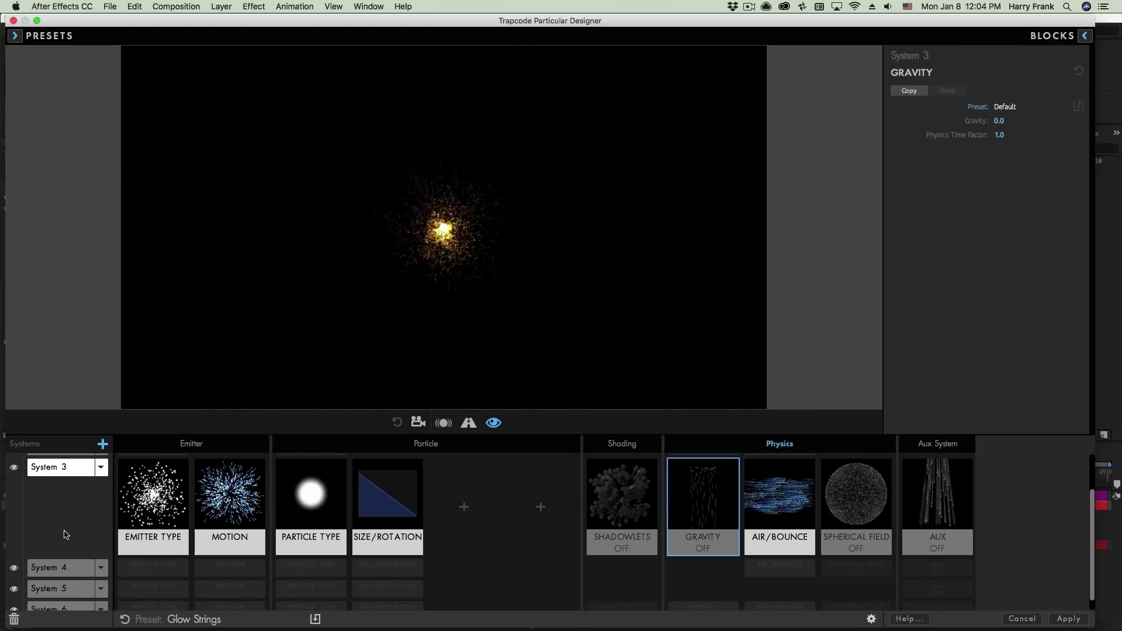
pyautogui.scroll(-3, 58, 516)
pyautogui.click(60, 519)
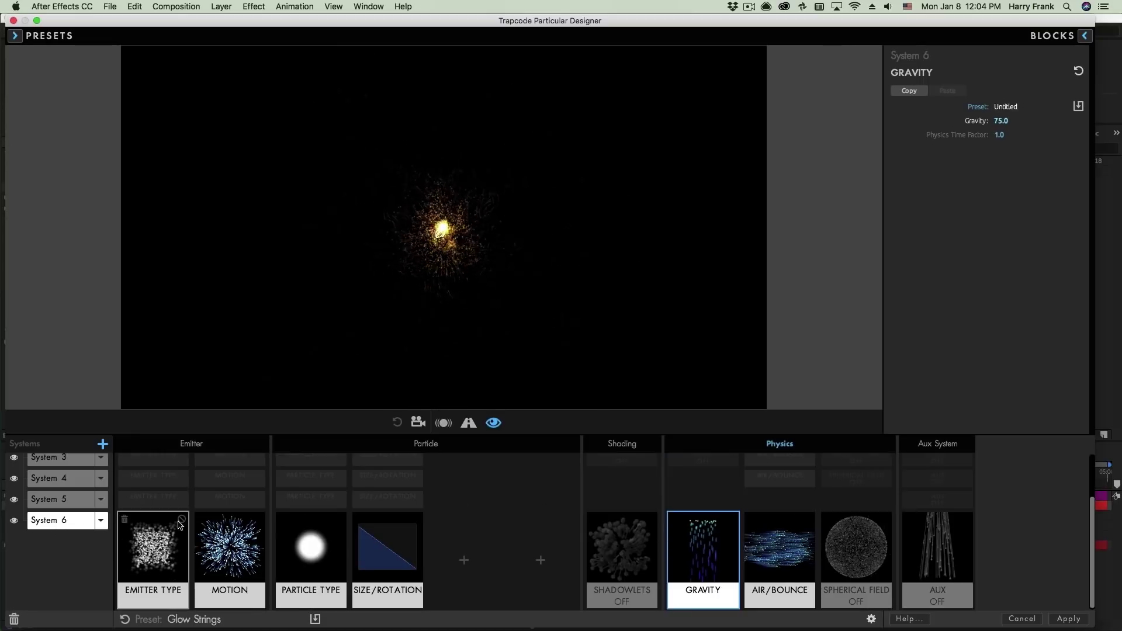
pyautogui.scroll(3, 31, 481)
pyautogui.click(49, 470)
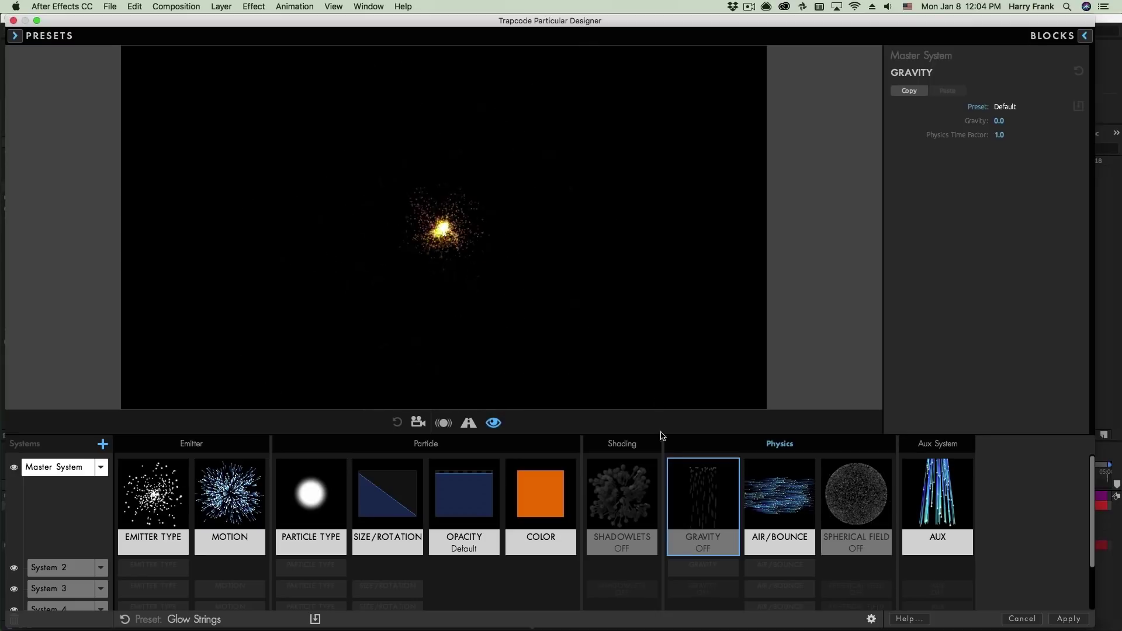
# Compare System 2's blocks with the Master System's motion settings.
pyautogui.click(59, 570)
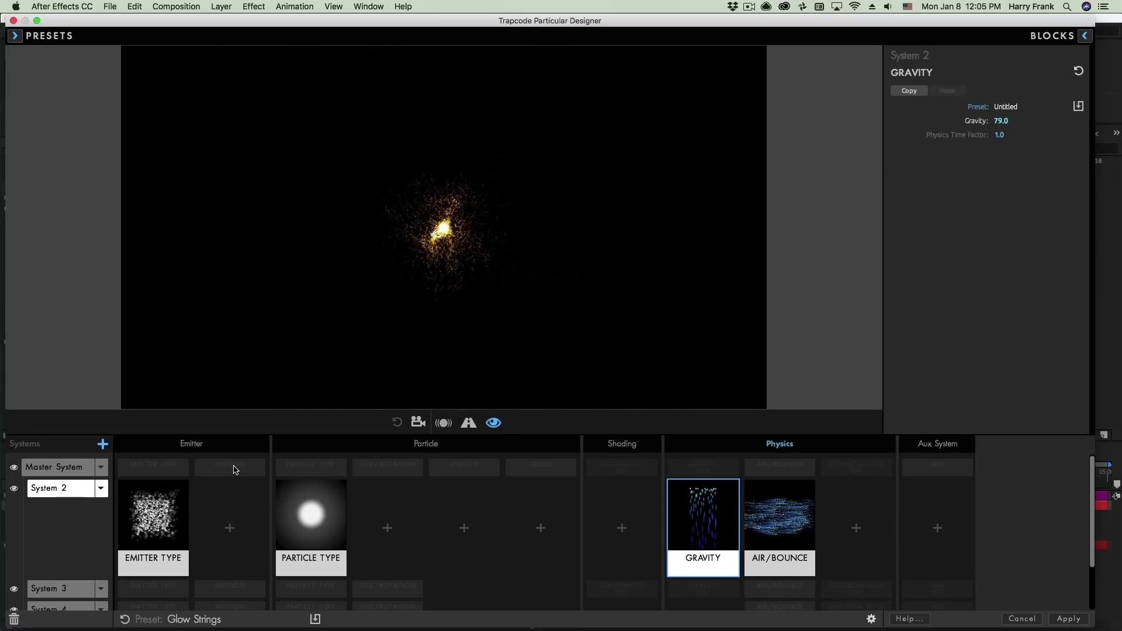
pyautogui.click(36, 467)
pyautogui.click(46, 488)
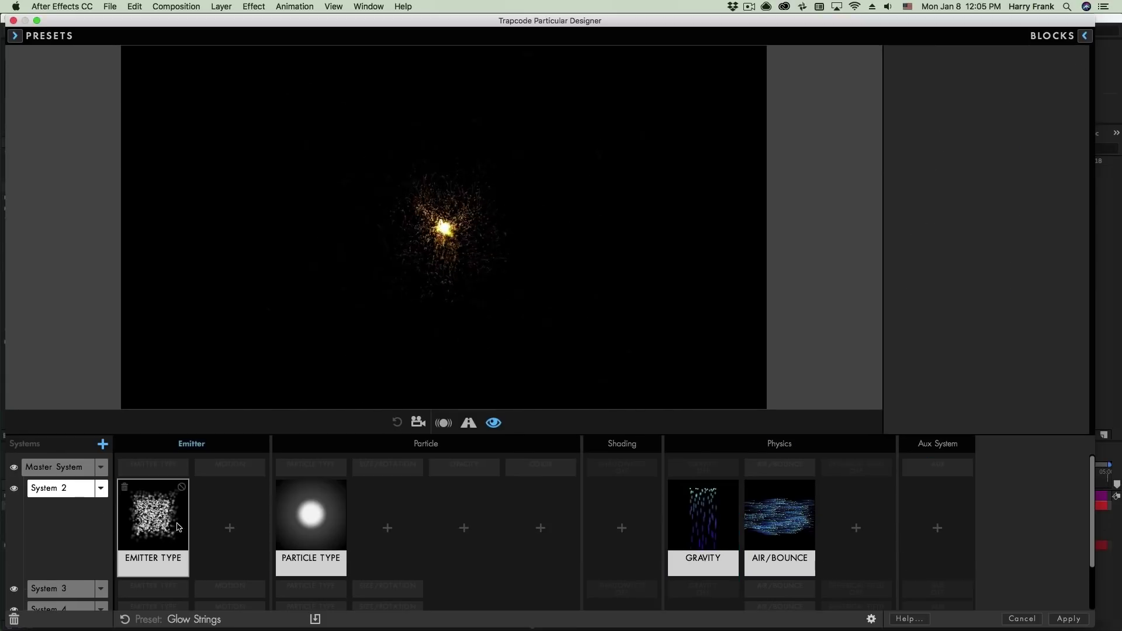
pyautogui.click(240, 470)
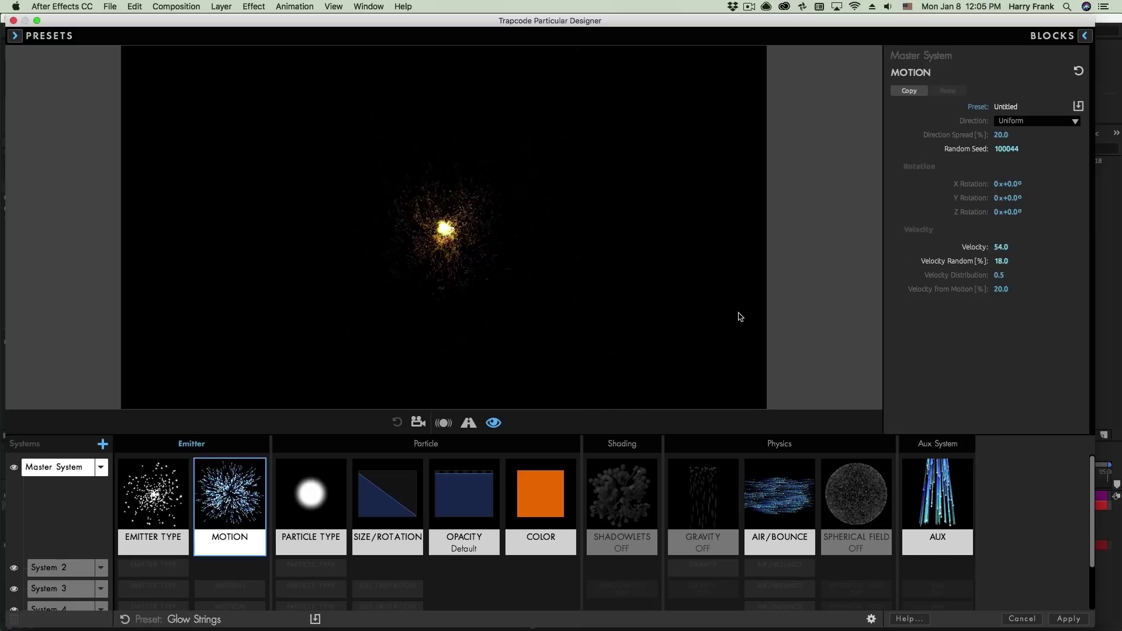
pyautogui.click(51, 568)
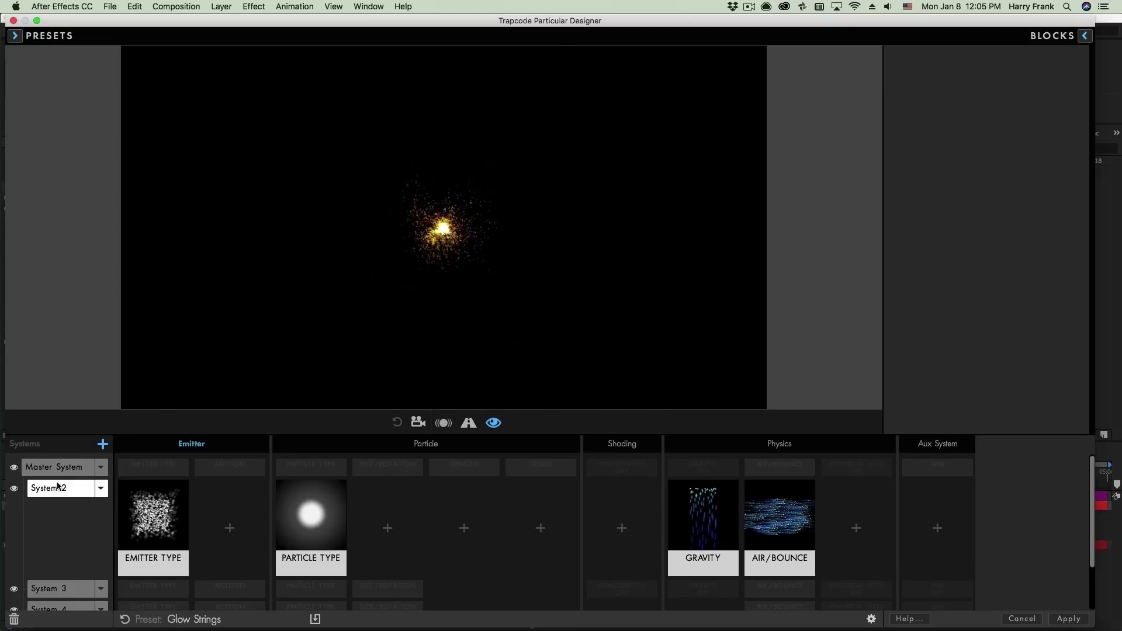
# Solo System 2 in the preview, unsolo it, and drag the emitter to see the trails.
pyautogui.keyDown('alt'); pyautogui.click(15, 490); pyautogui.keyUp('alt')
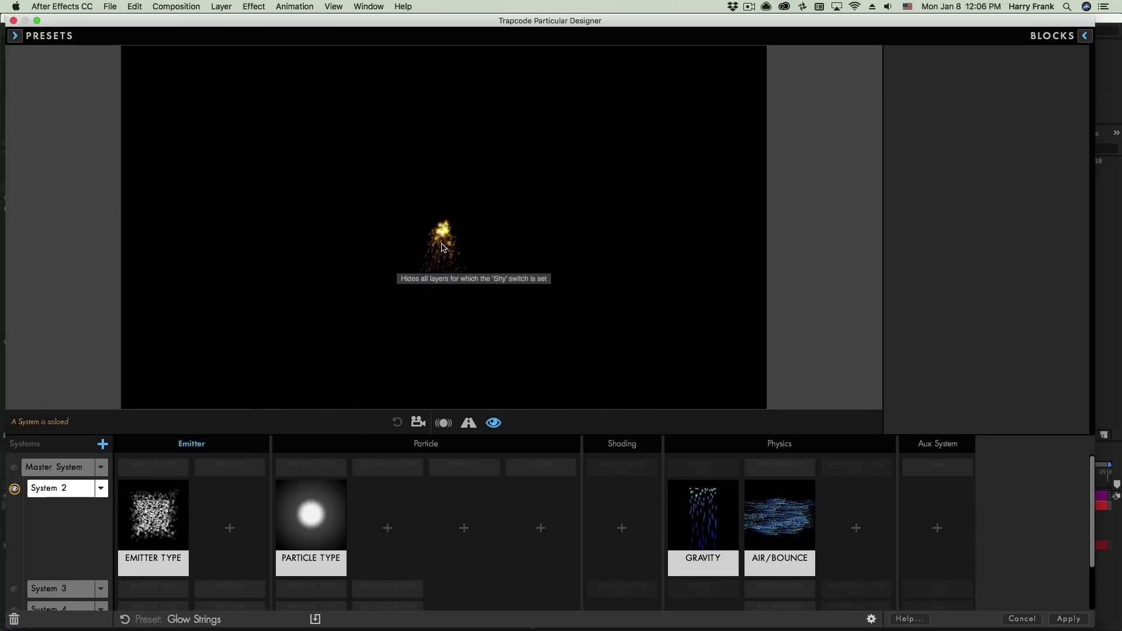
pyautogui.moveTo(696, 520)
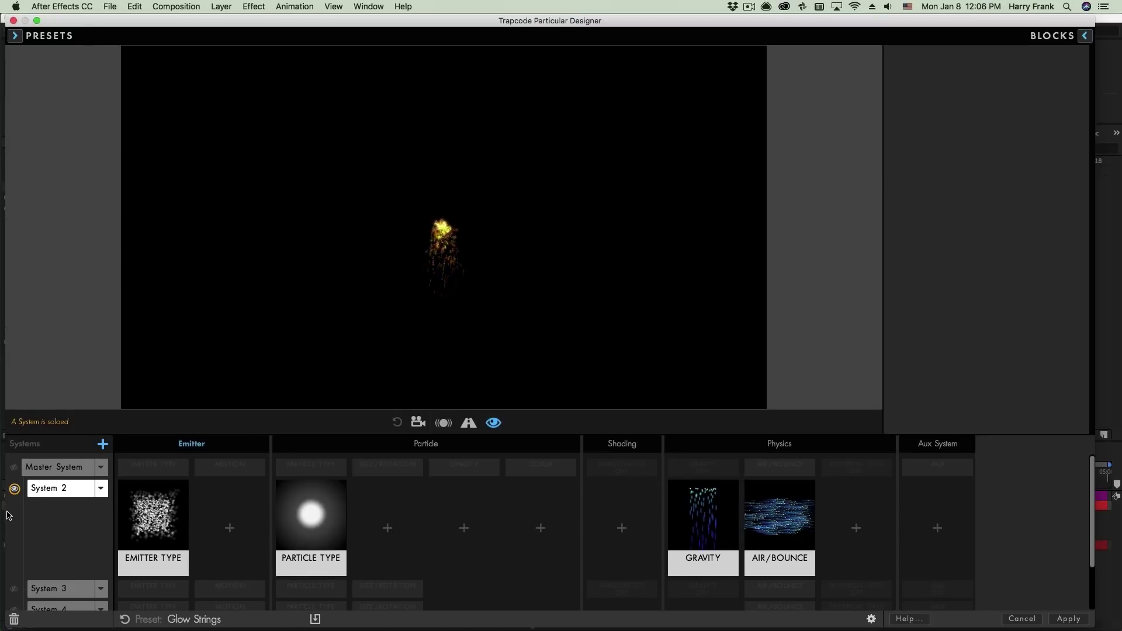
pyautogui.click(14, 489)
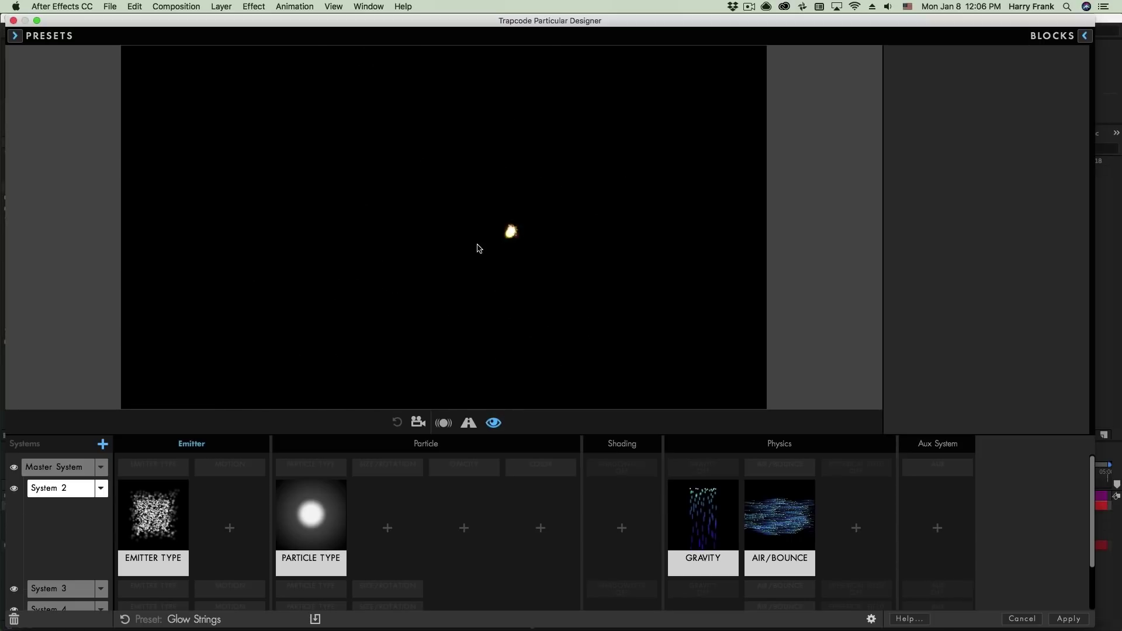
pyautogui.moveTo(366, 220)
pyautogui.mouseDown()
pyautogui.moveTo(437, 247)
pyautogui.moveTo(547, 255)
pyautogui.moveTo(612, 244)
pyautogui.moveTo(620, 188)
pyautogui.moveTo(424, 287)
pyautogui.moveTo(322, 252)
pyautogui.moveTo(435, 264)
pyautogui.moveTo(508, 251)
pyautogui.mouseUp()
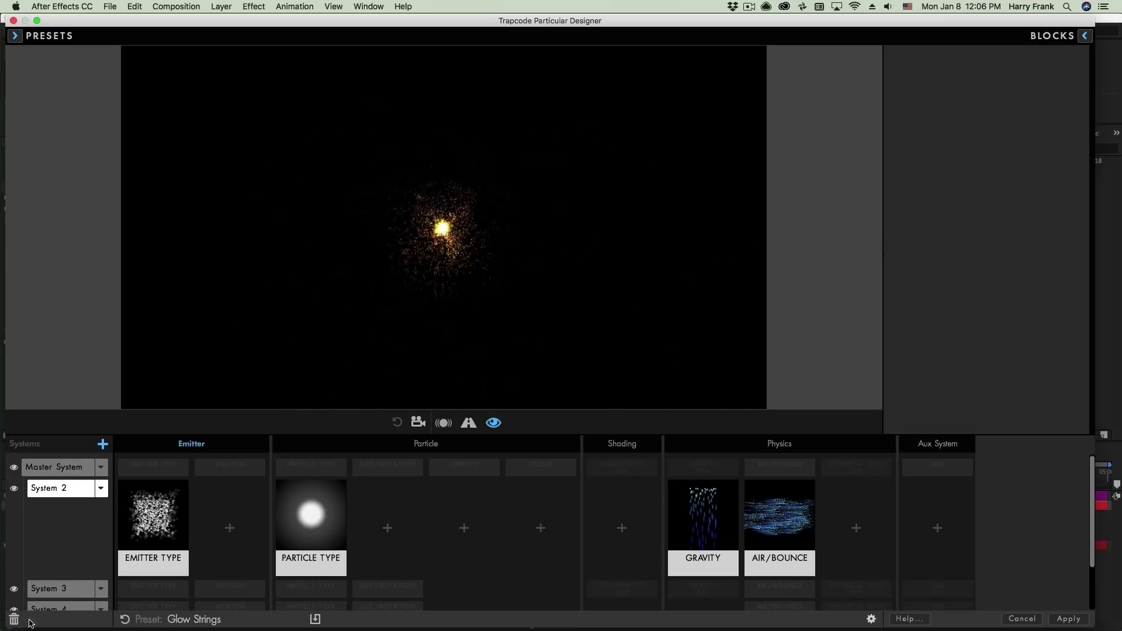
# Solo System 4 and drag its glowing path, then unsolo it and show the preset library.
pyautogui.click(66, 589)
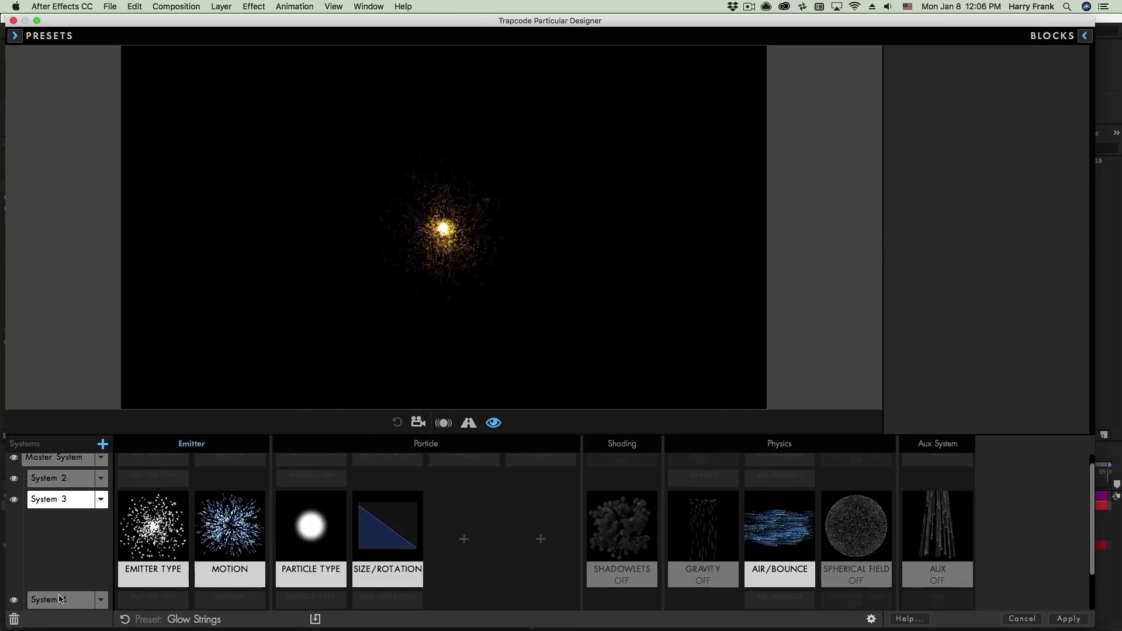
pyautogui.click(62, 600)
pyautogui.click(14, 520)
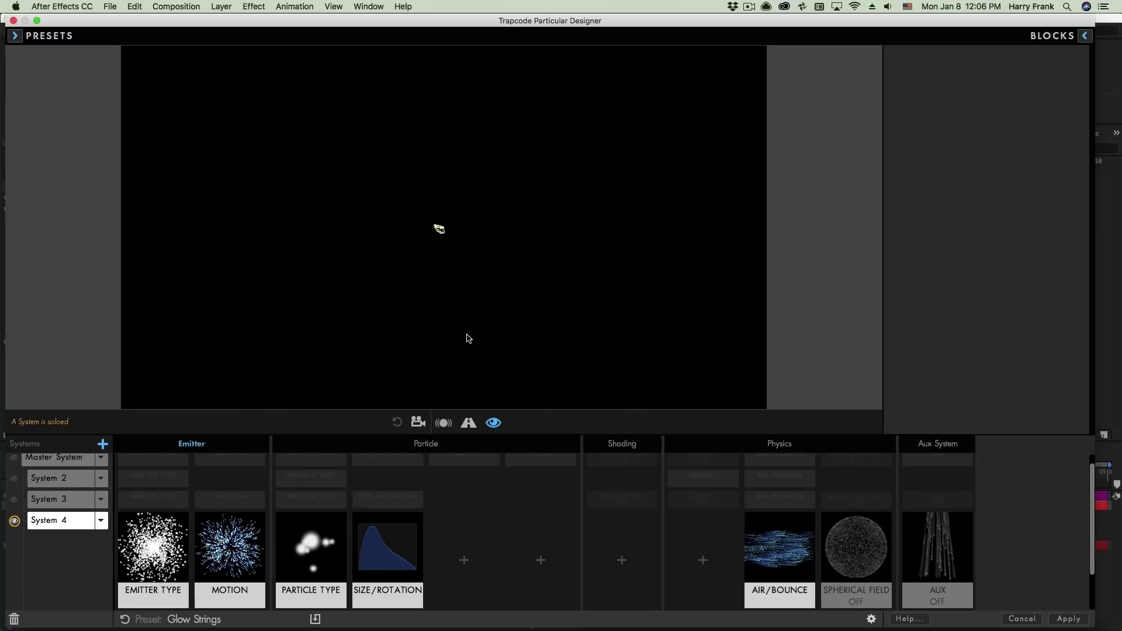
pyautogui.moveTo(458, 255)
pyautogui.mouseDown()
pyautogui.moveTo(274, 253)
pyautogui.moveTo(317, 238)
pyautogui.moveTo(353, 272)
pyautogui.moveTo(457, 311)
pyautogui.moveTo(617, 233)
pyautogui.moveTo(575, 179)
pyautogui.moveTo(454, 262)
pyautogui.moveTo(243, 261)
pyautogui.moveTo(274, 197)
pyautogui.moveTo(373, 233)
pyautogui.moveTo(538, 193)
pyautogui.mouseUp()
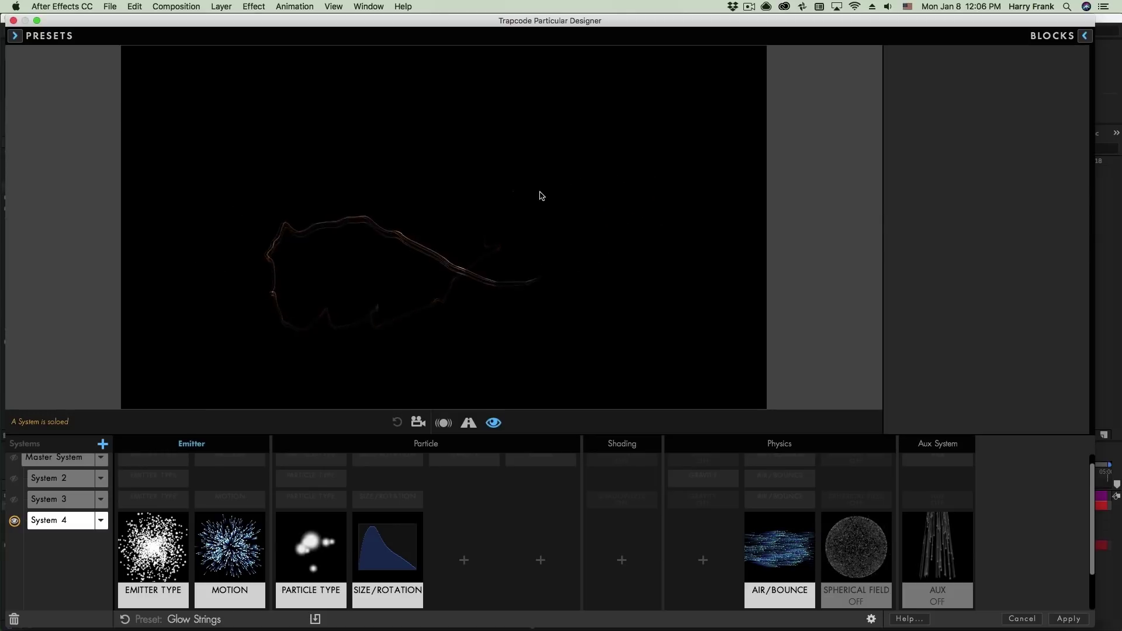
pyautogui.click(14, 520)
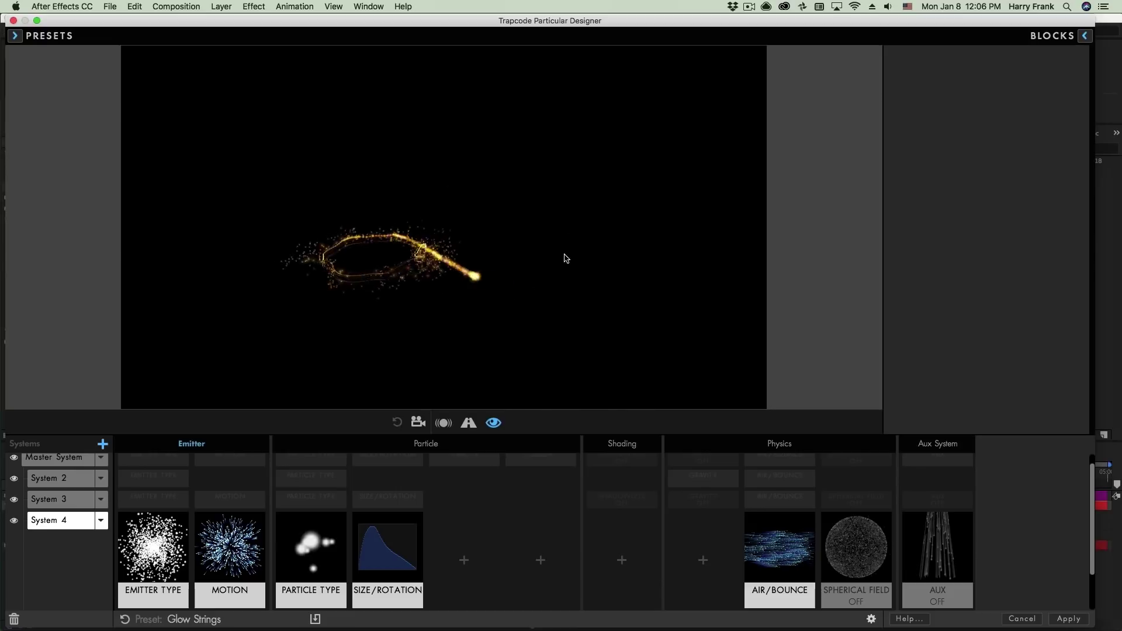
pyautogui.click(14, 35)
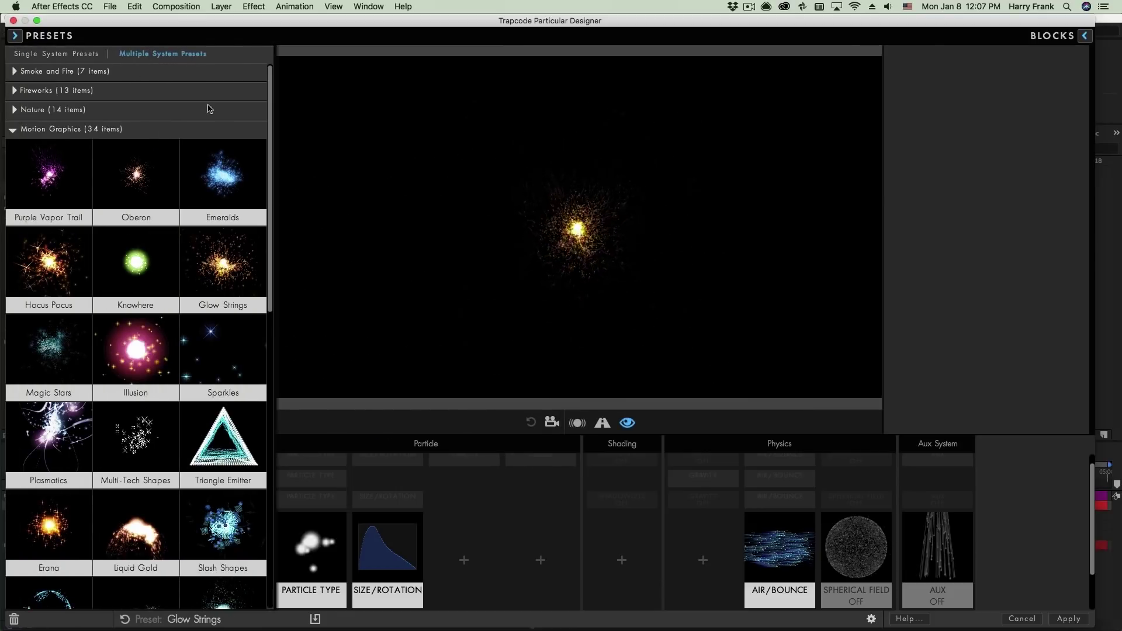
# Load the Liquid Gold preset into System 4.
pyautogui.click(136, 525)
pyautogui.scroll(-10, 135, 351)
pyautogui.click(368, 331)
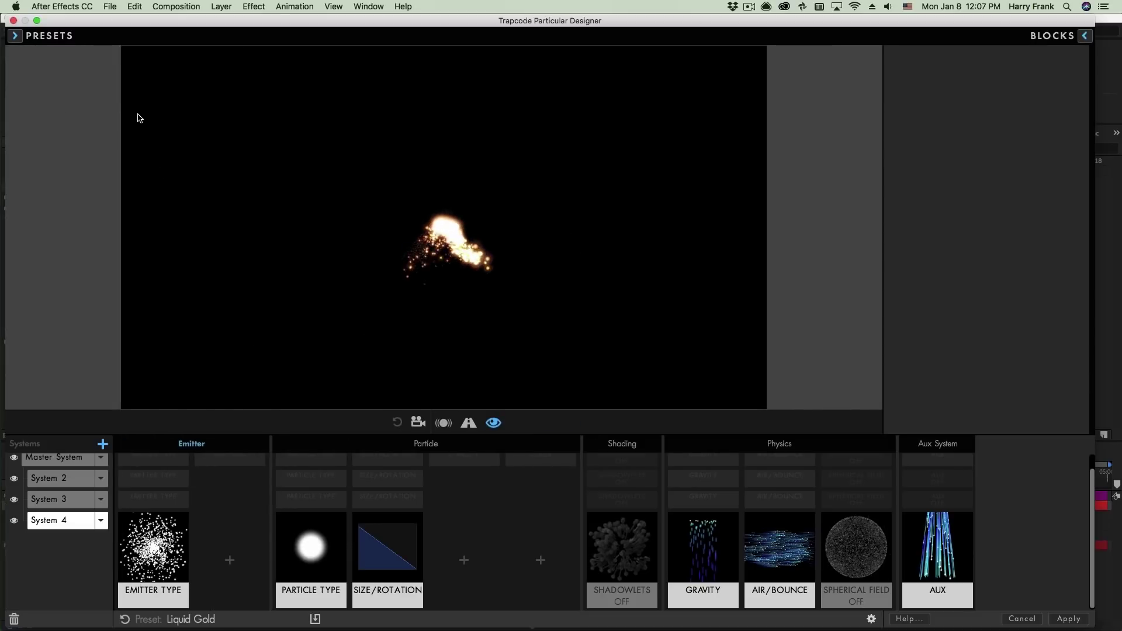
# Browse the single-system presets and apply Orange Stars to System 4 instead.
pyautogui.click(25, 32)
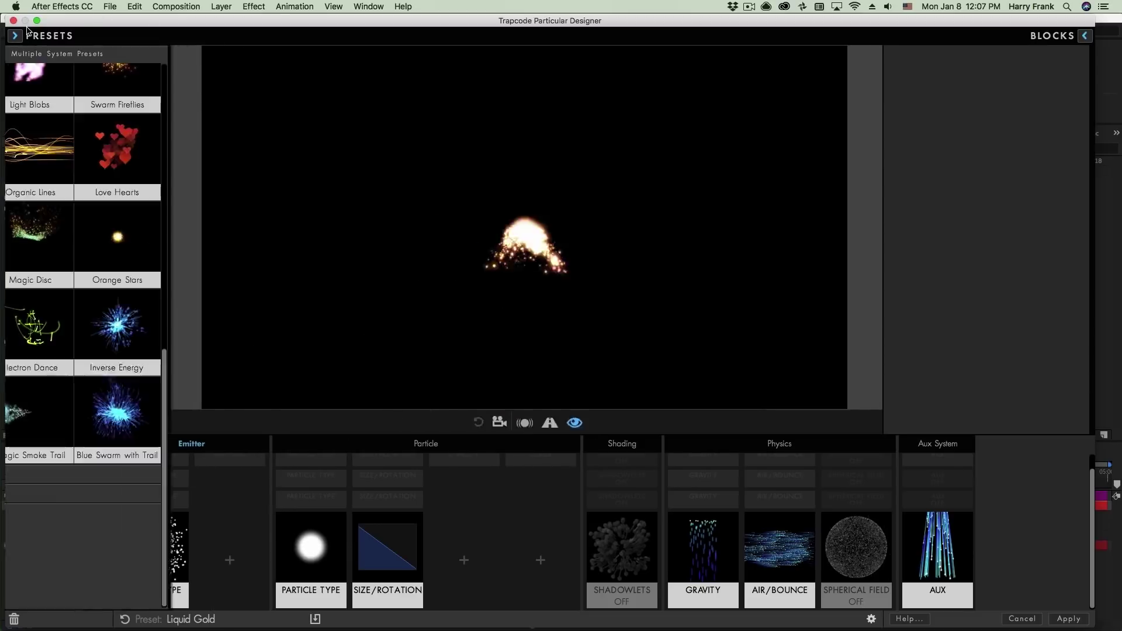
pyautogui.scroll(10, 160, 61)
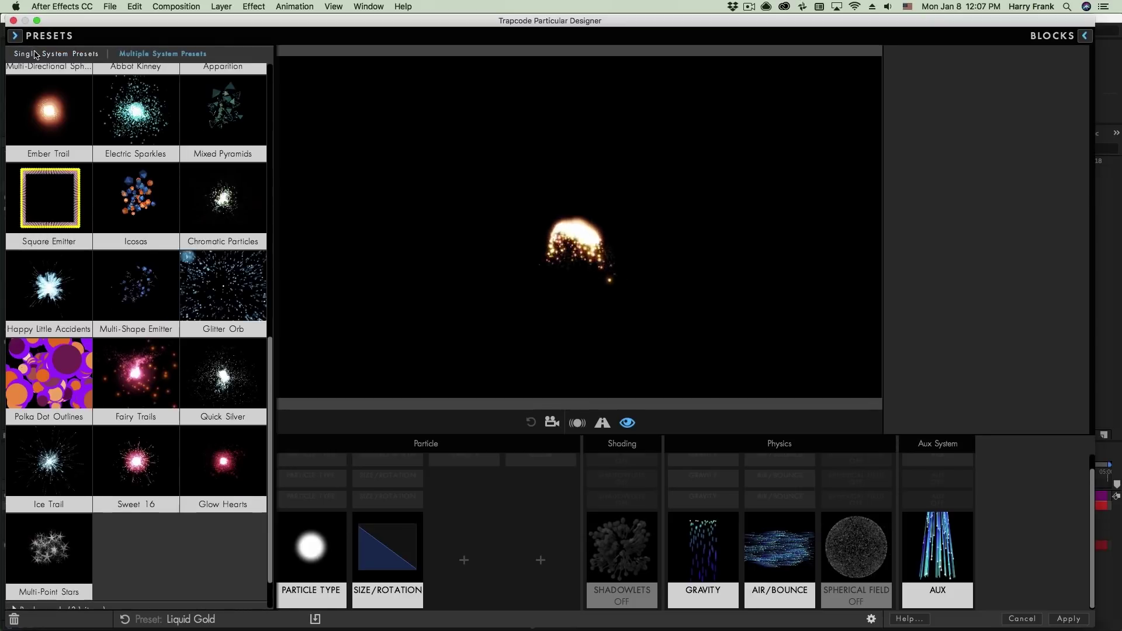
pyautogui.click(35, 55)
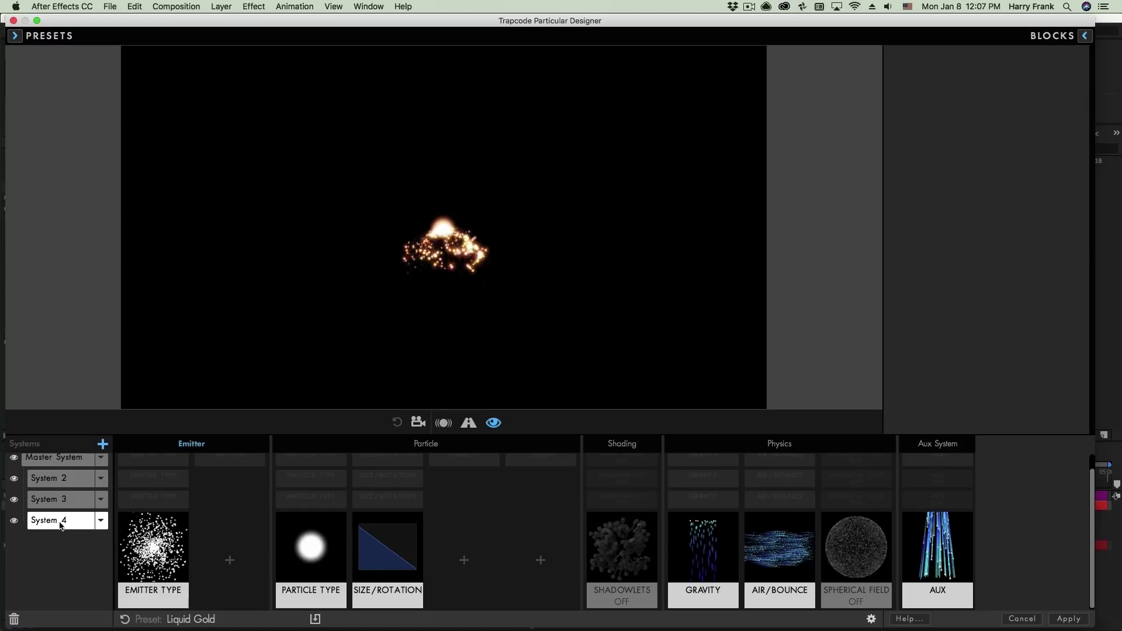
pyautogui.click(50, 37)
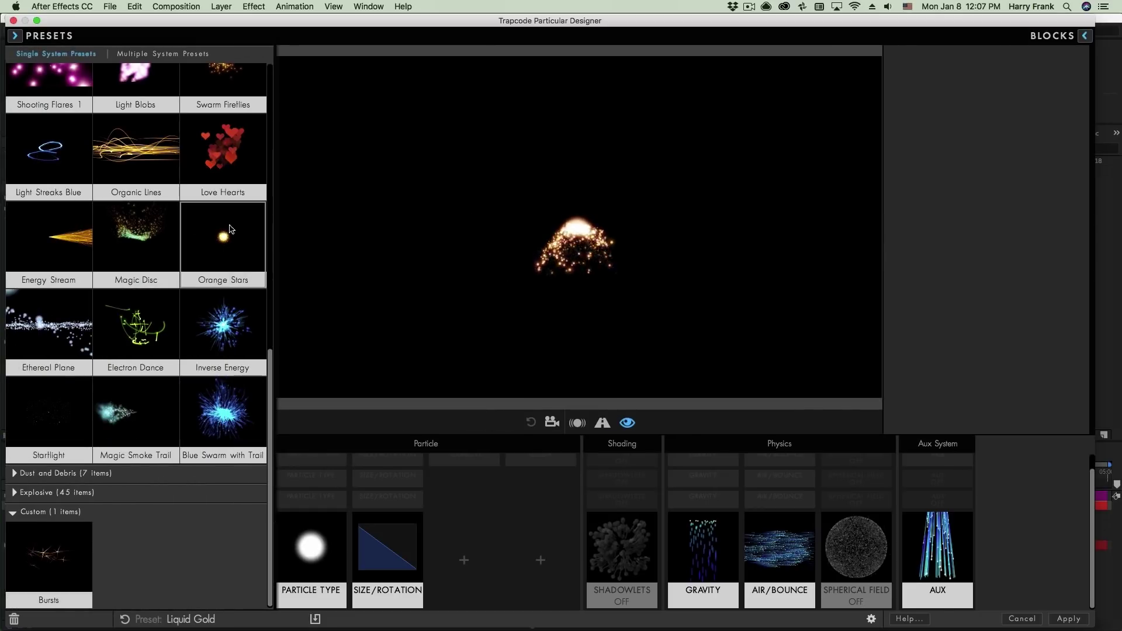
pyautogui.click(230, 242)
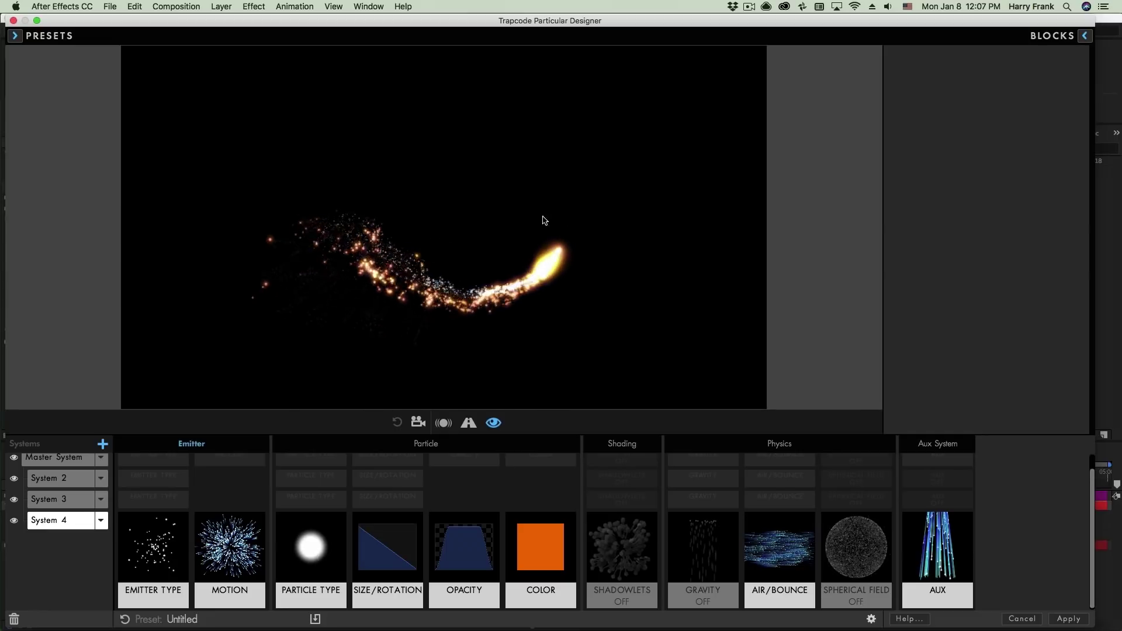
# Undo System 4's Orange Stars change, briefly apply it as a new system, then remove that system.
pyautogui.press('super+z')
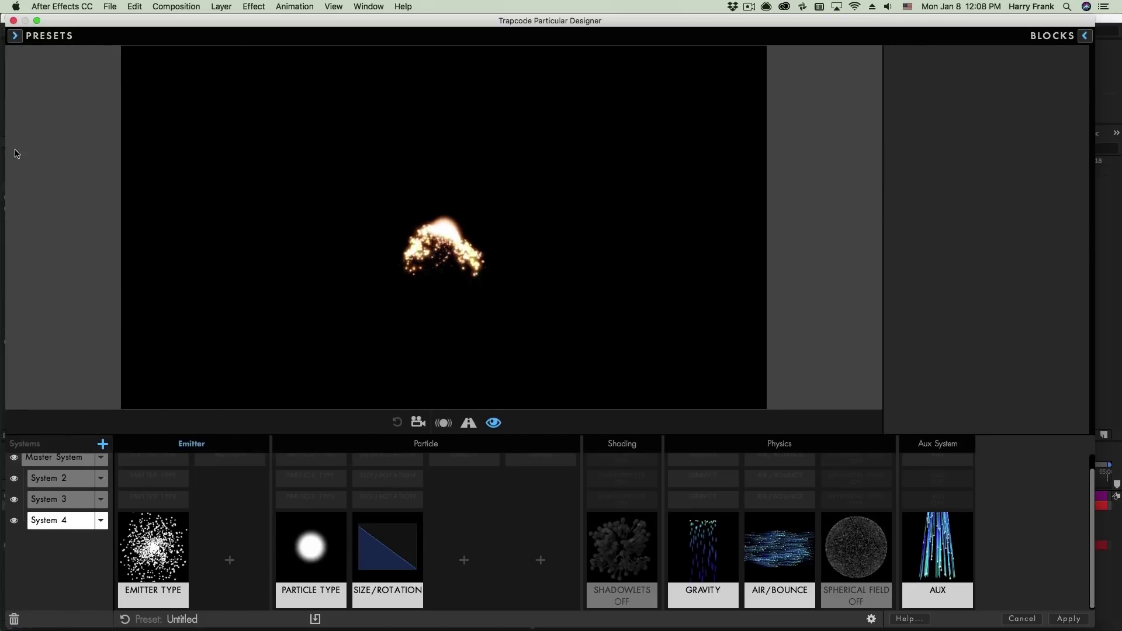
pyautogui.click(14, 36)
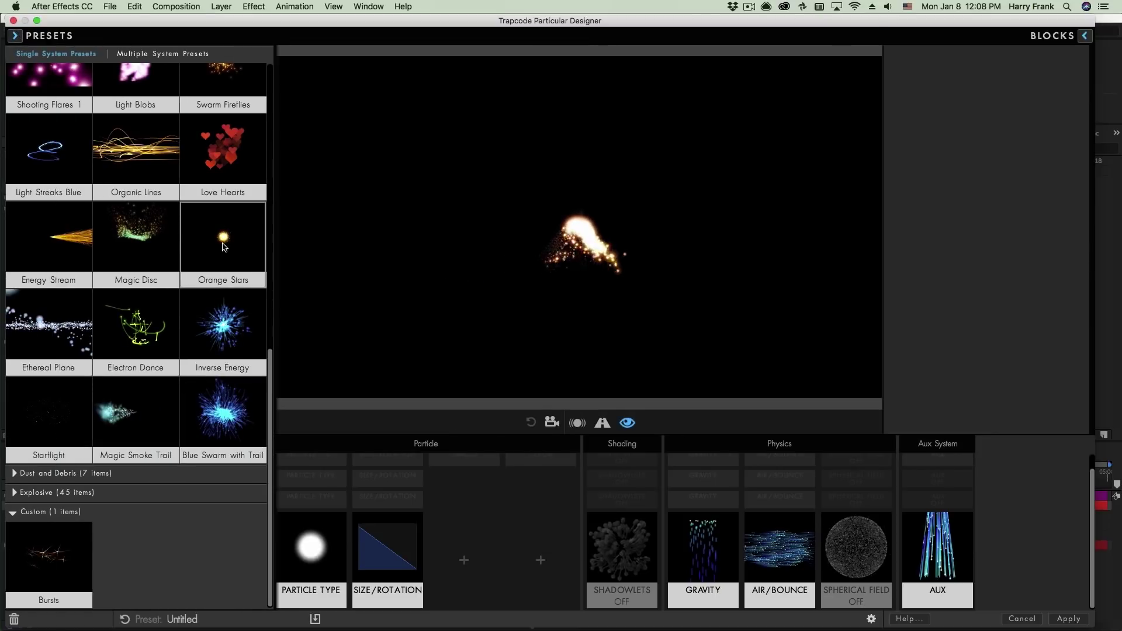
pyautogui.click(218, 255)
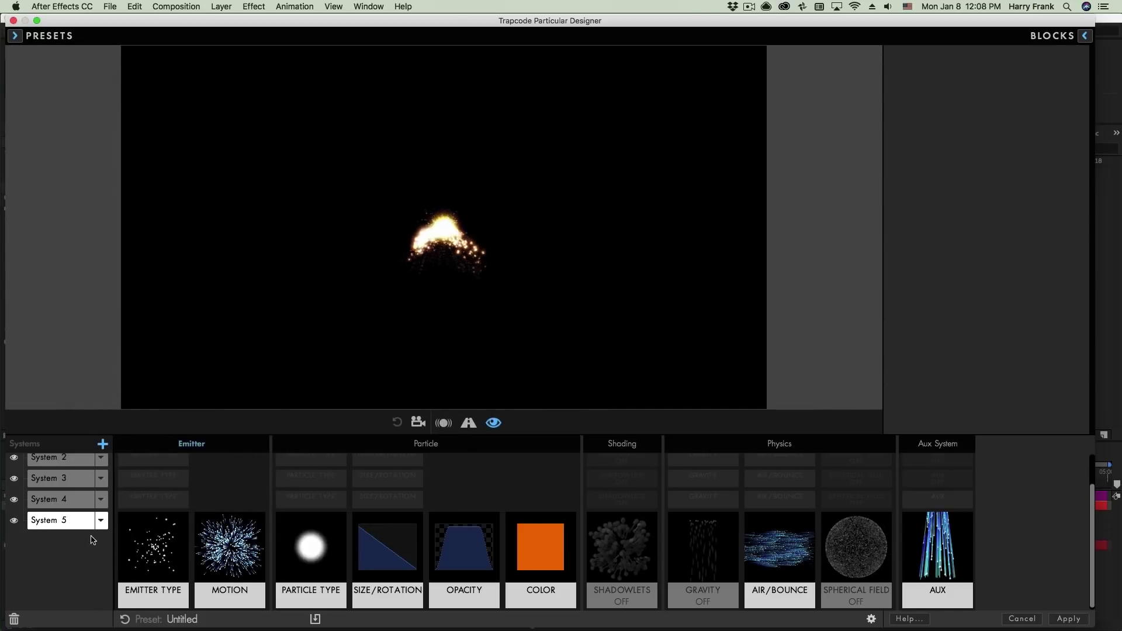
pyautogui.press('BackSpace')
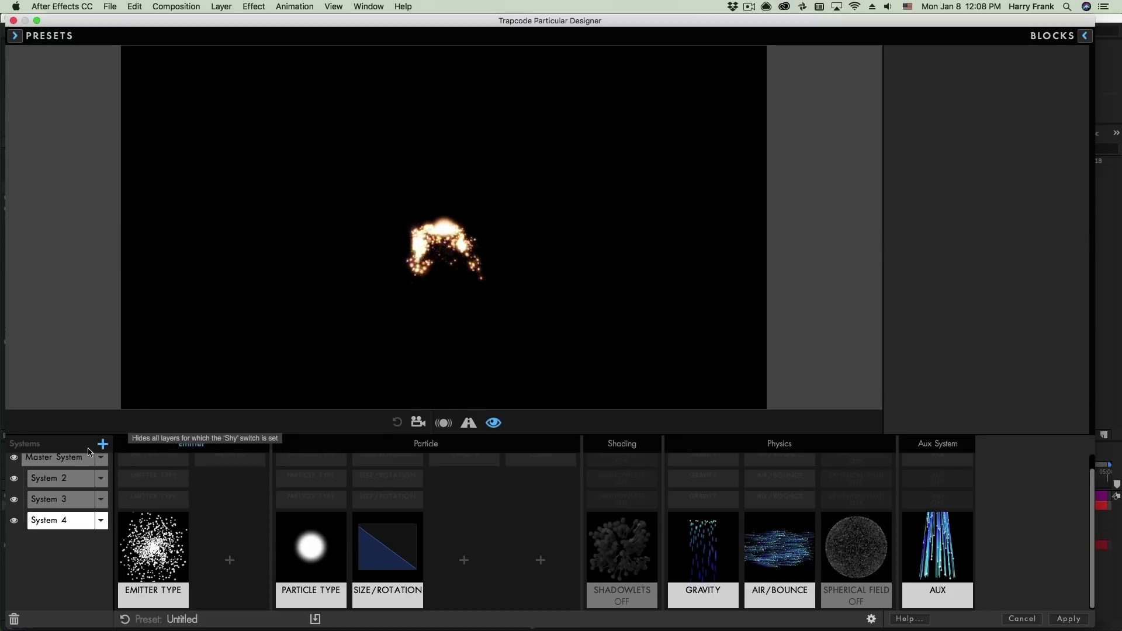
# Add a new System 5 and load the Orange Stars preset into it.
pyautogui.click(104, 445)
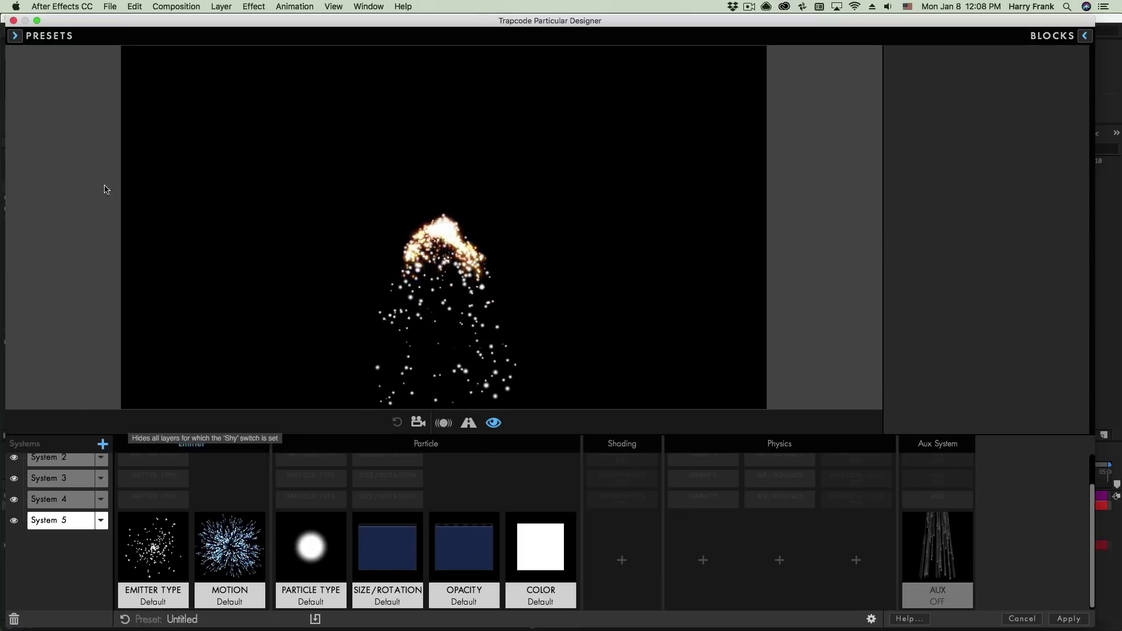
pyautogui.click(41, 35)
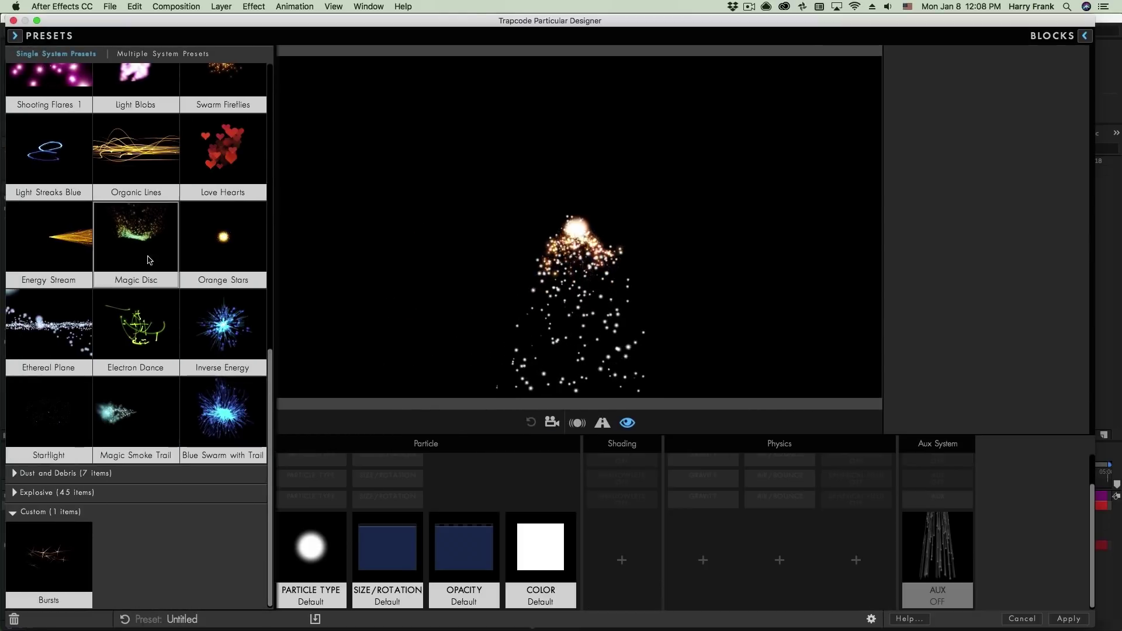
pyautogui.click(225, 255)
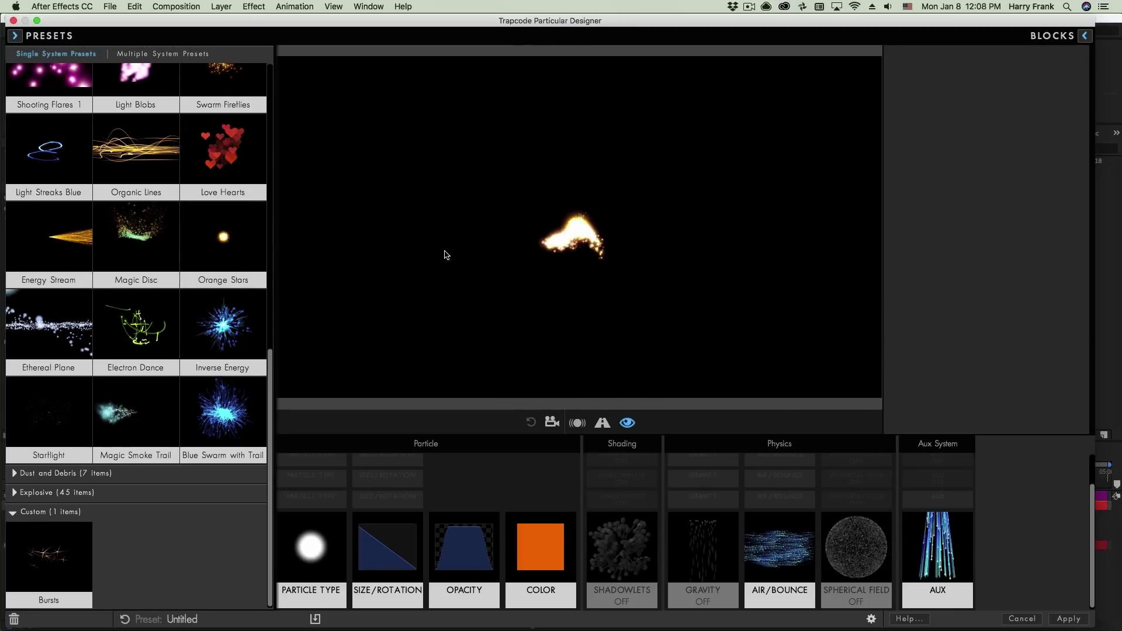
pyautogui.click(446, 253)
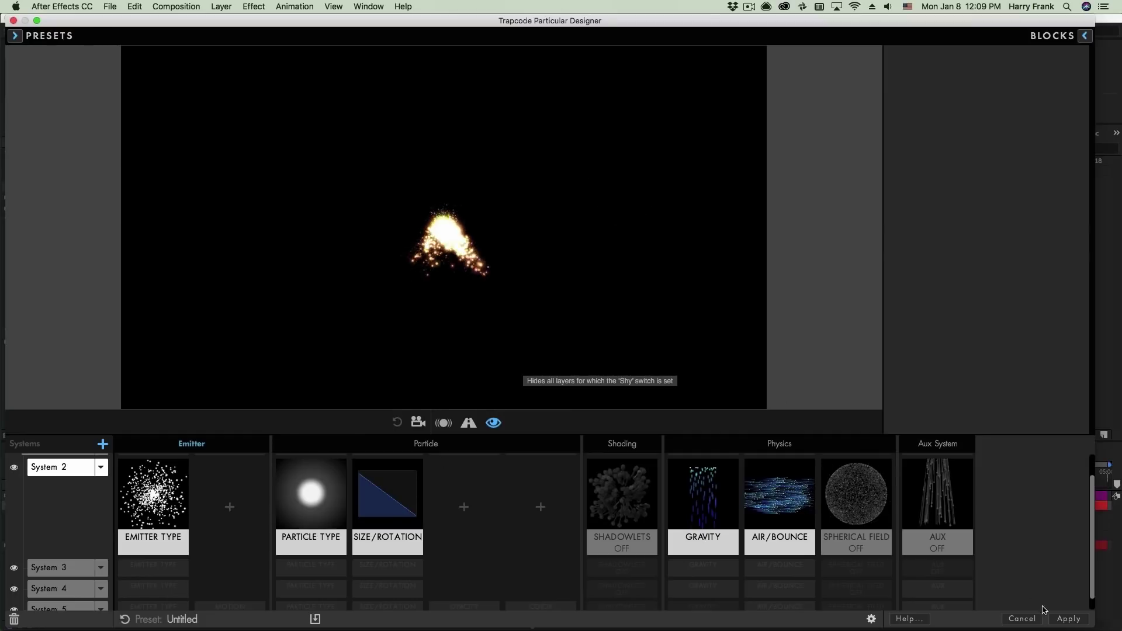
# Apply the five-system setup to the layer, toggle System 3 and 4 visibility, then reopen Designer.
pyautogui.click(1060, 616)
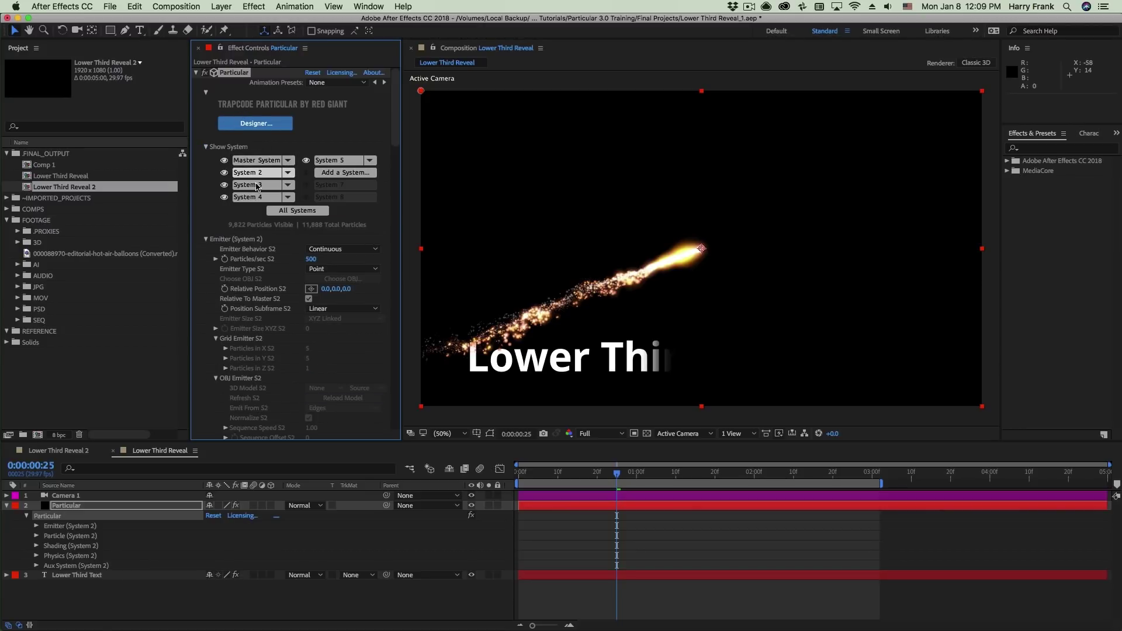
pyautogui.click(260, 199)
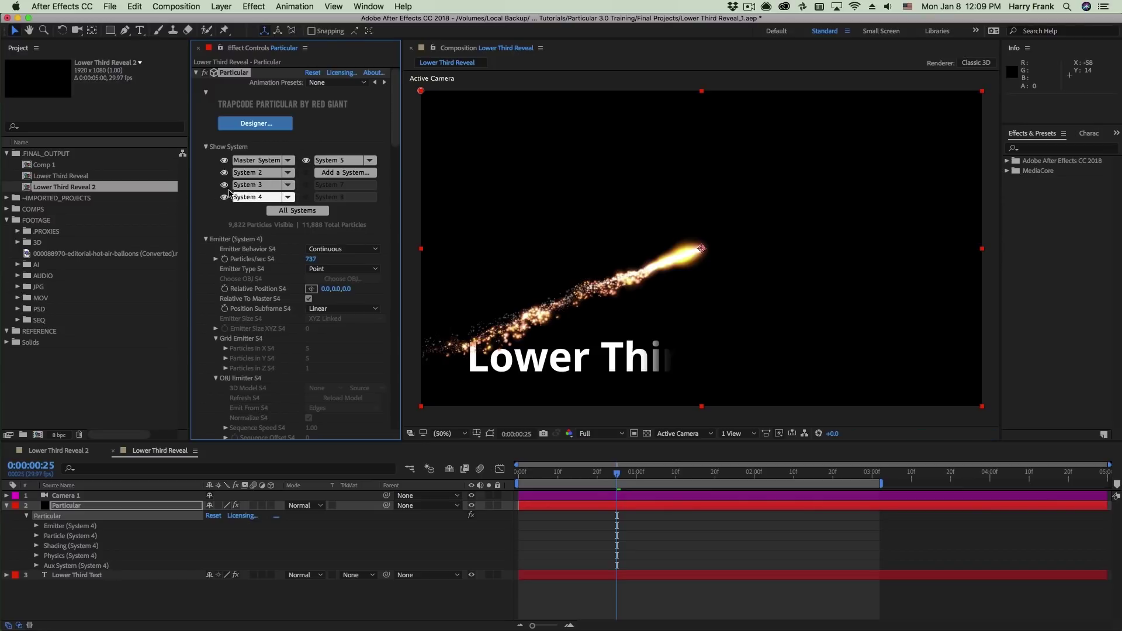
pyautogui.keyDown('alt'); pyautogui.click(225, 185); pyautogui.keyUp('alt')
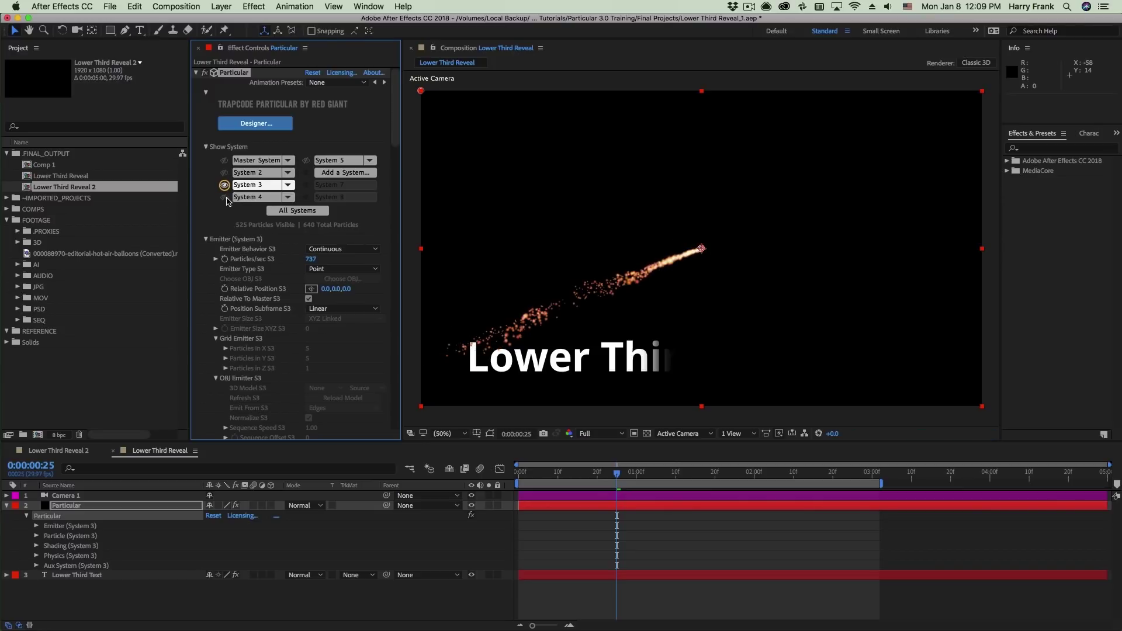
pyautogui.keyDown('alt'); pyautogui.click(224, 197); pyautogui.keyUp('alt')
pyautogui.click(225, 197)
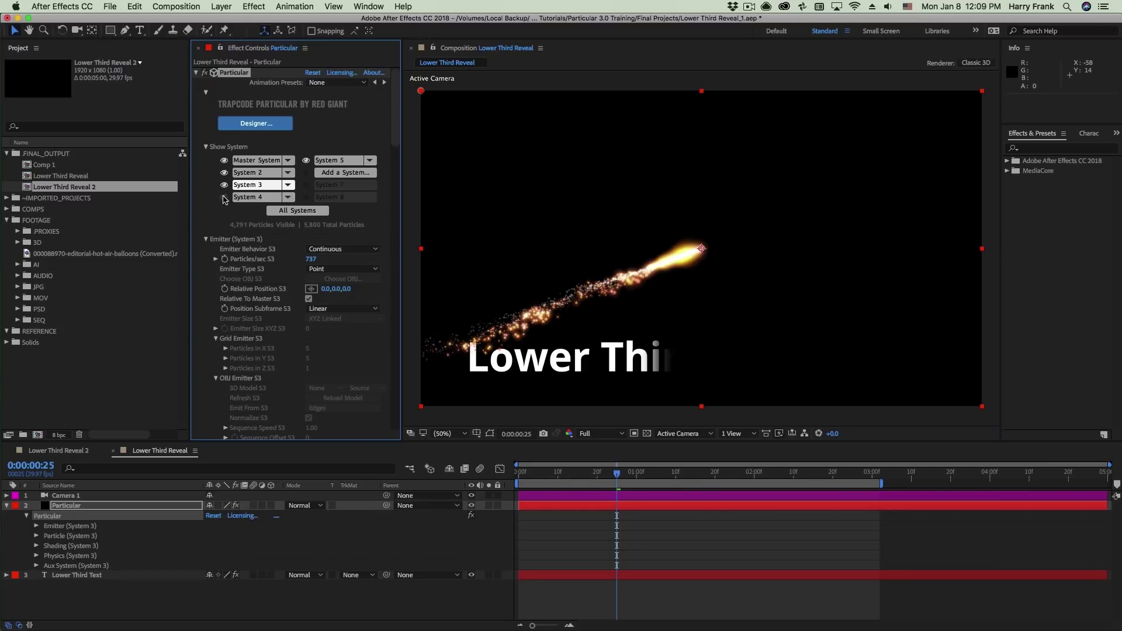
pyautogui.click(225, 198)
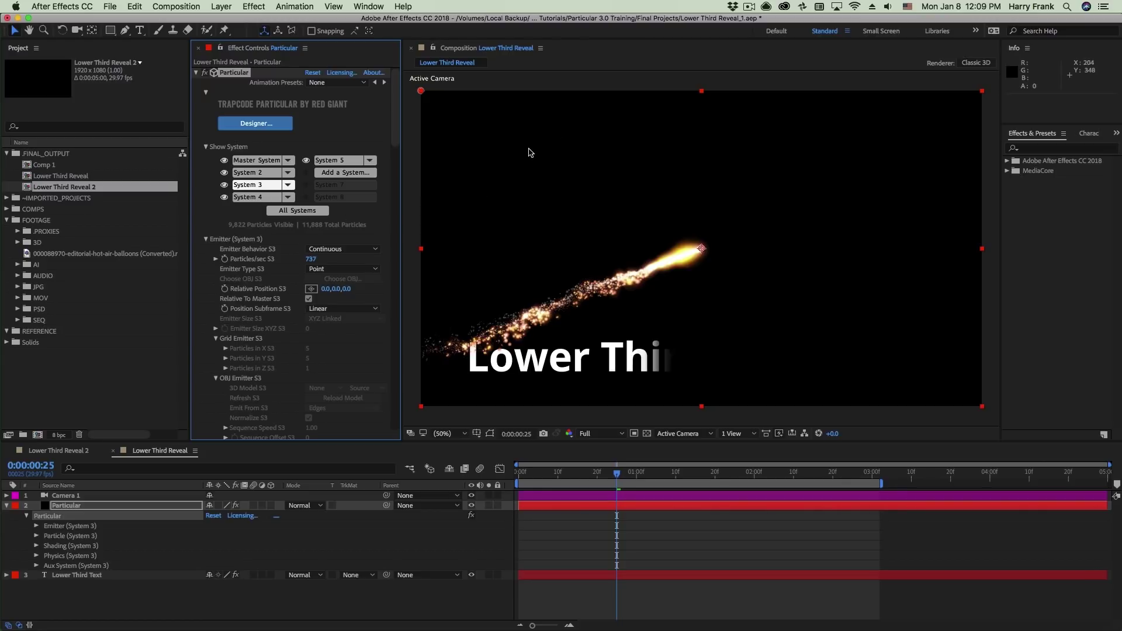
pyautogui.click(256, 123)
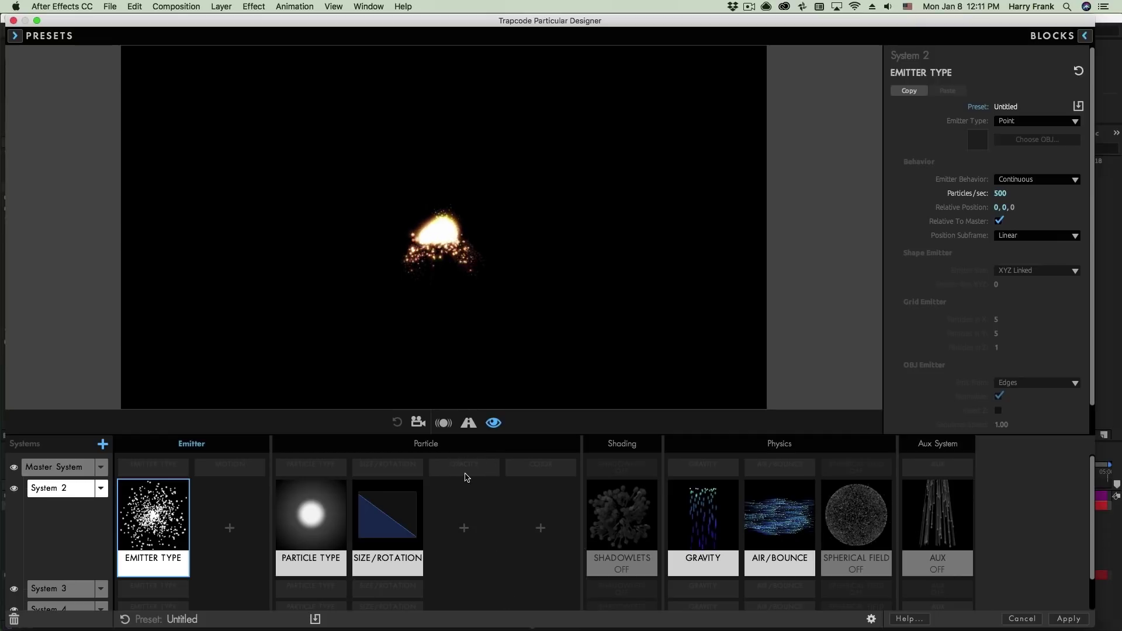
# Commit the designer changes, then switch the active system from System 2 to Master System.
pyautogui.click(1068, 618)
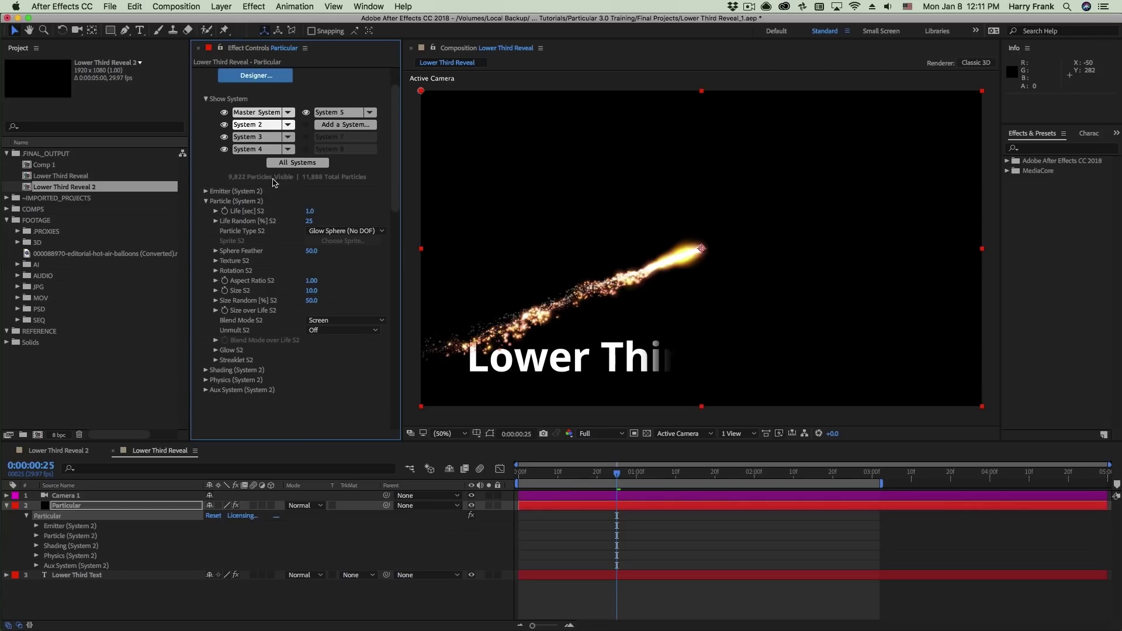
pyautogui.click(231, 204)
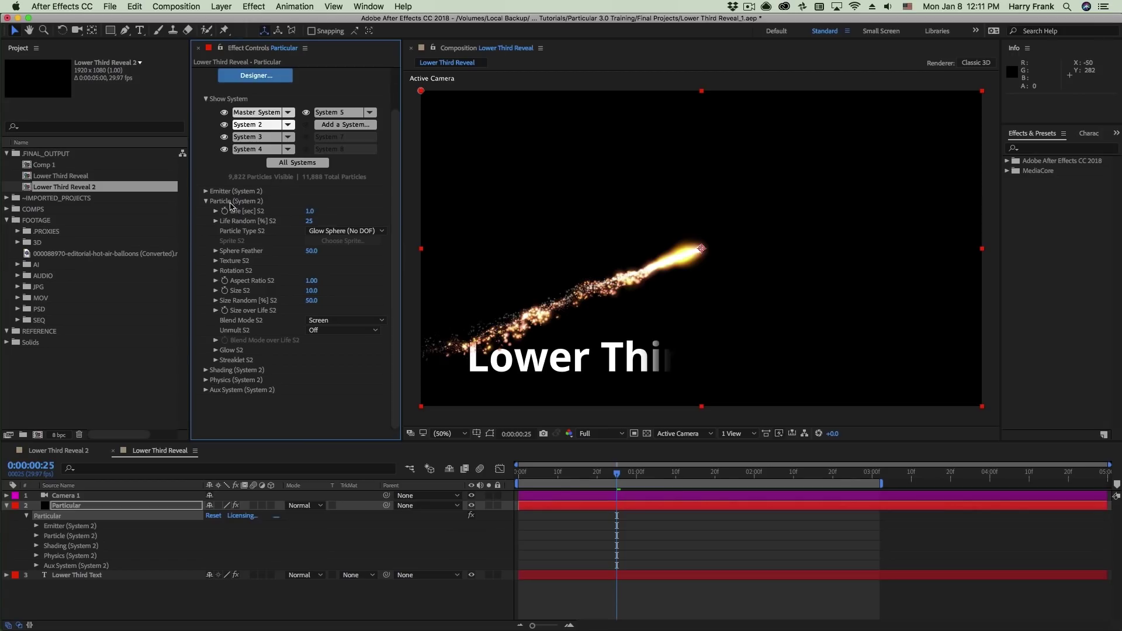
pyautogui.click(263, 130)
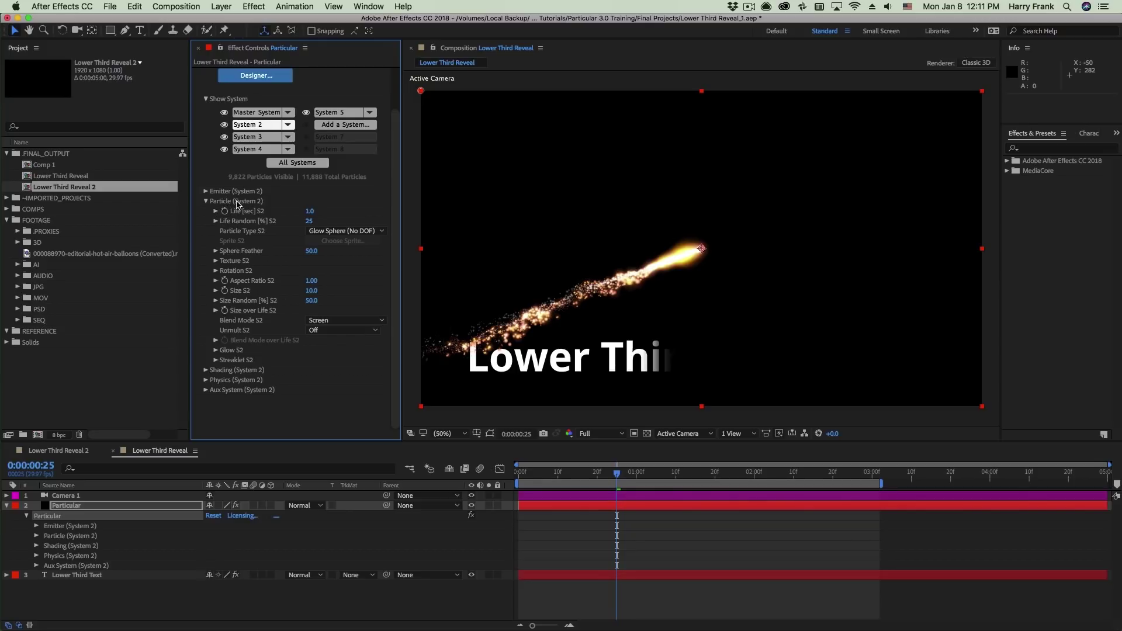
pyautogui.scroll(2, 239, 245)
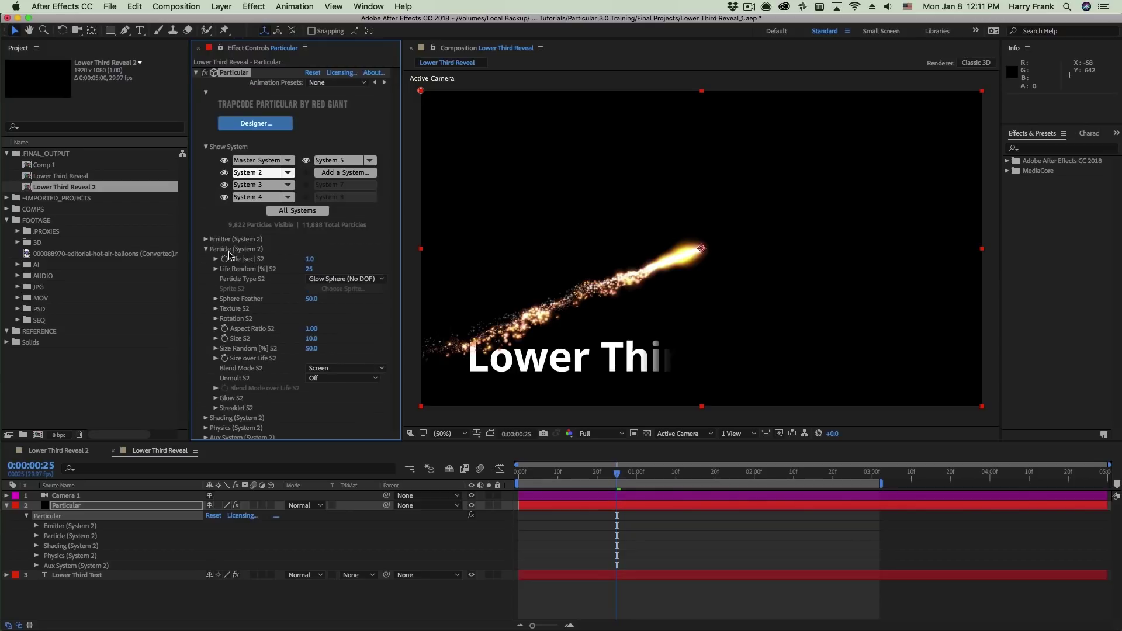
pyautogui.click(254, 160)
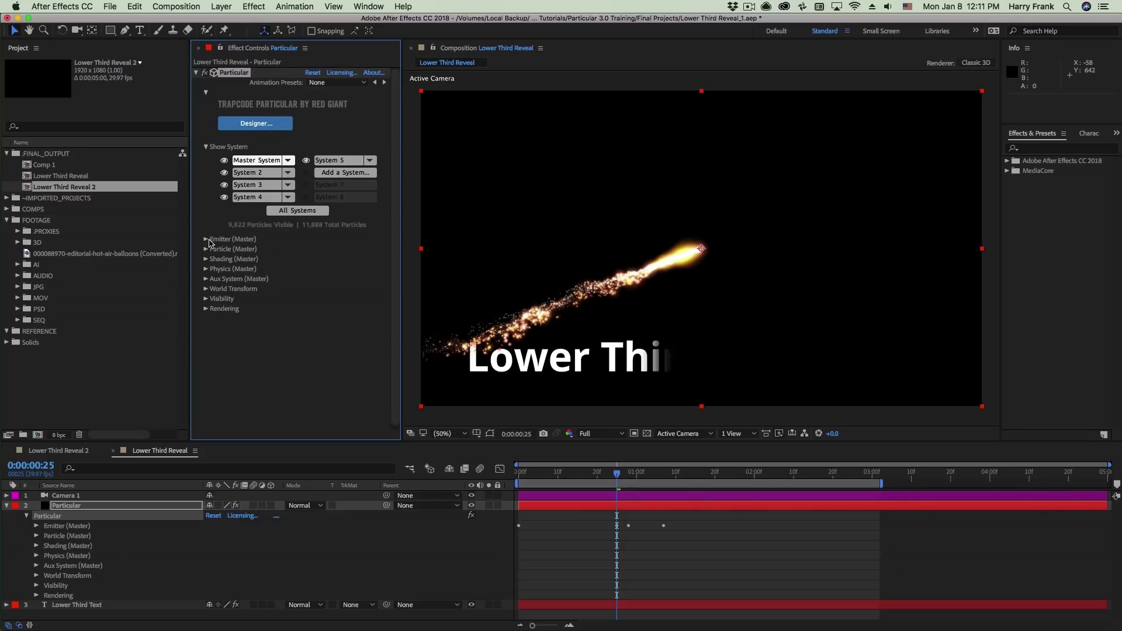
# Set the Master System particle colour to blue 3024A8 and reopen Particular Designer.
pyautogui.click(206, 249)
pyautogui.scroll(-5, 263, 292)
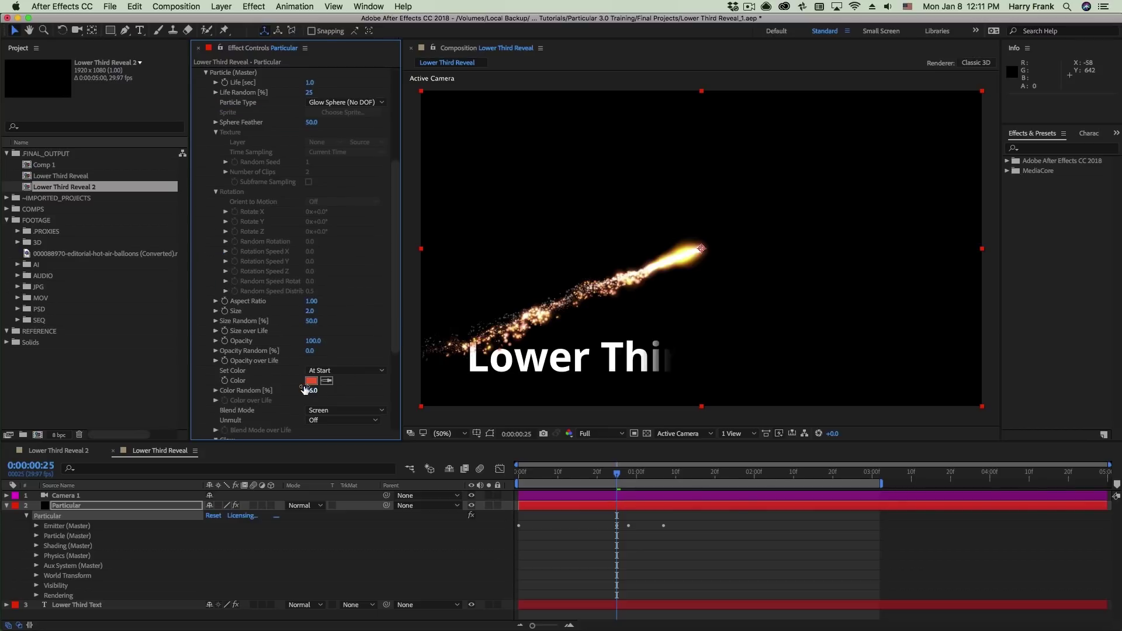
pyautogui.click(309, 381)
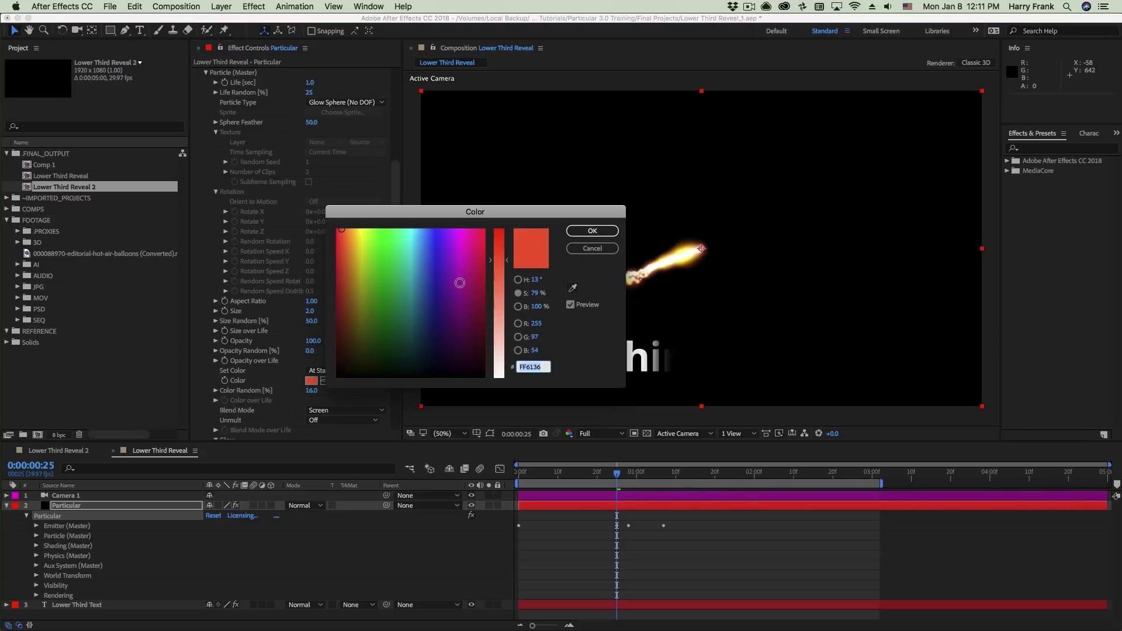
pyautogui.click(462, 283)
pyautogui.click(438, 279)
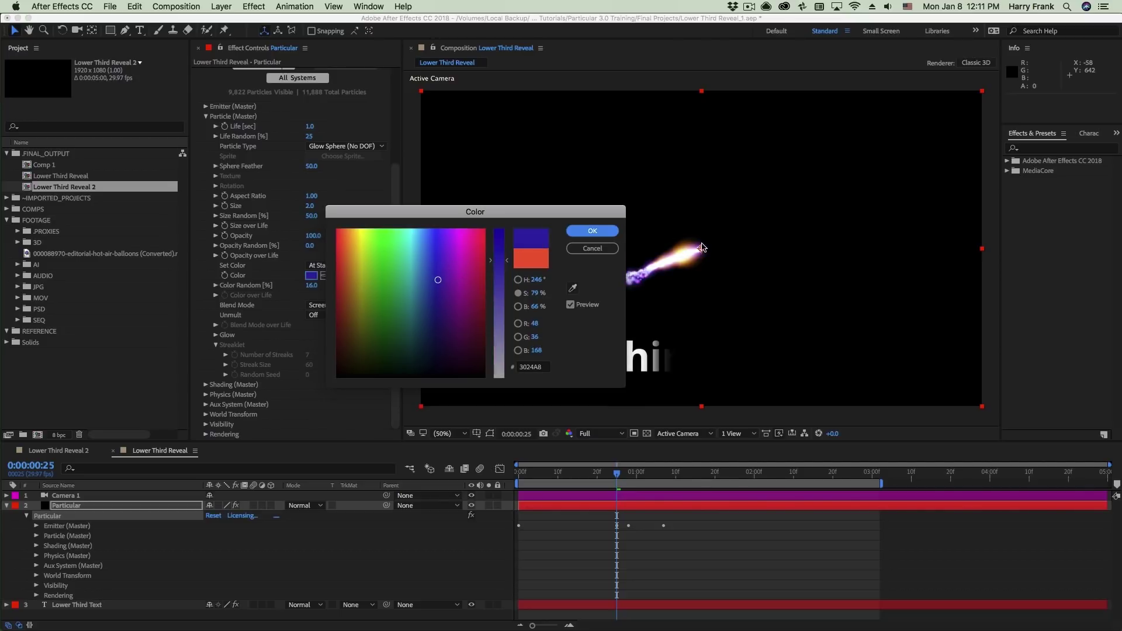
pyautogui.press('Return')
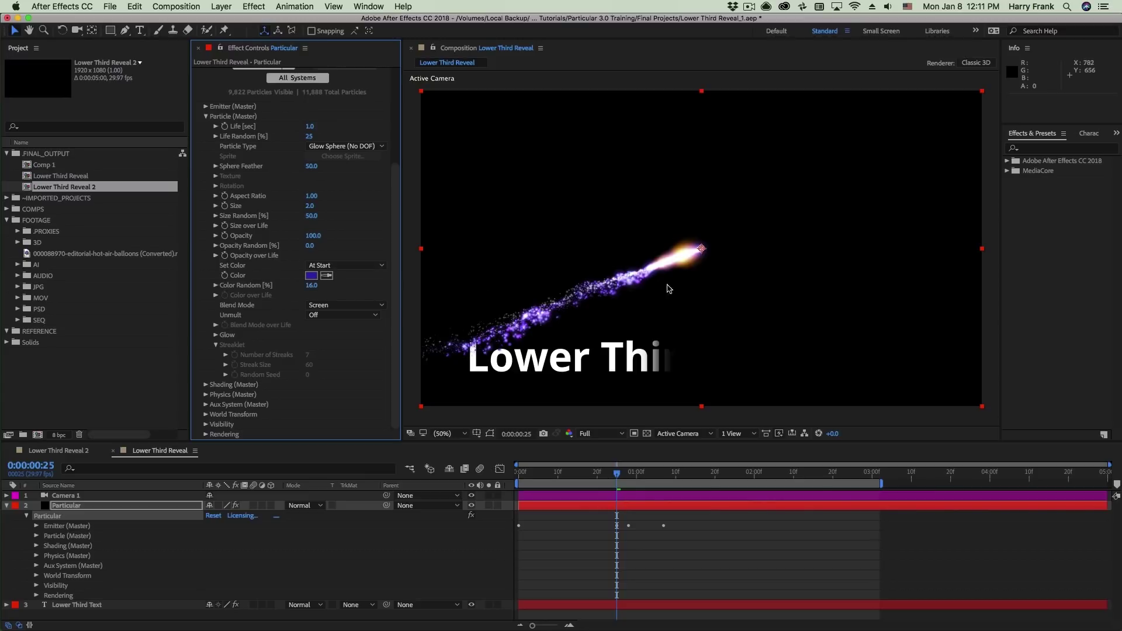
pyautogui.click(297, 77)
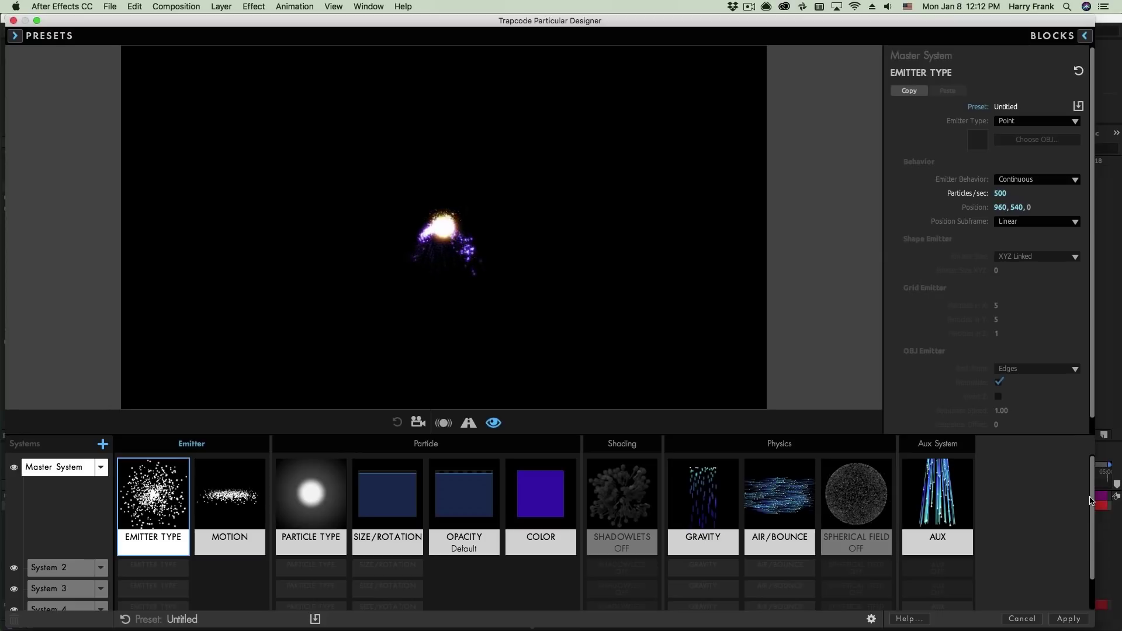
# Delete System 5's Color block so its particles inherit the master's blue.
pyautogui.scroll(-2, 1092, 503)
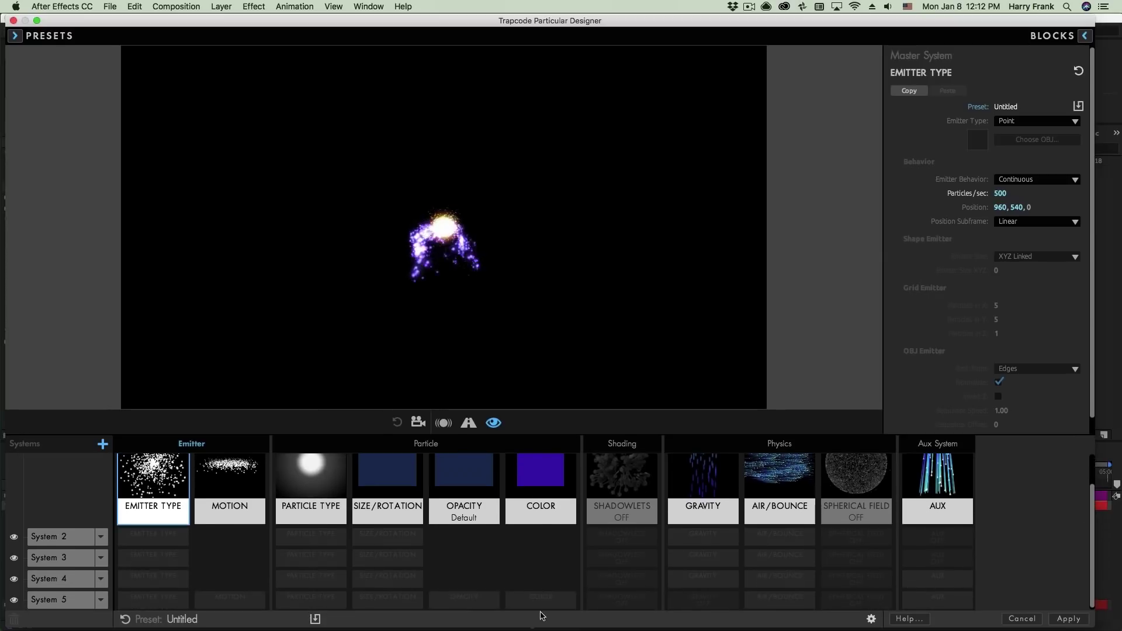
pyautogui.click(554, 601)
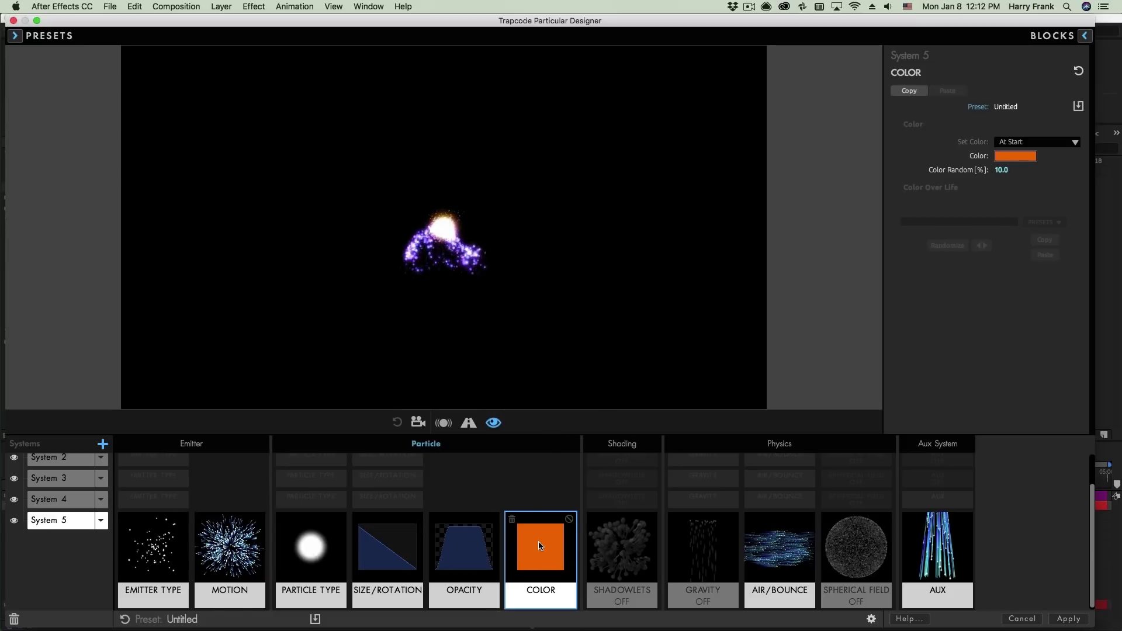
pyautogui.press('BackSpace')
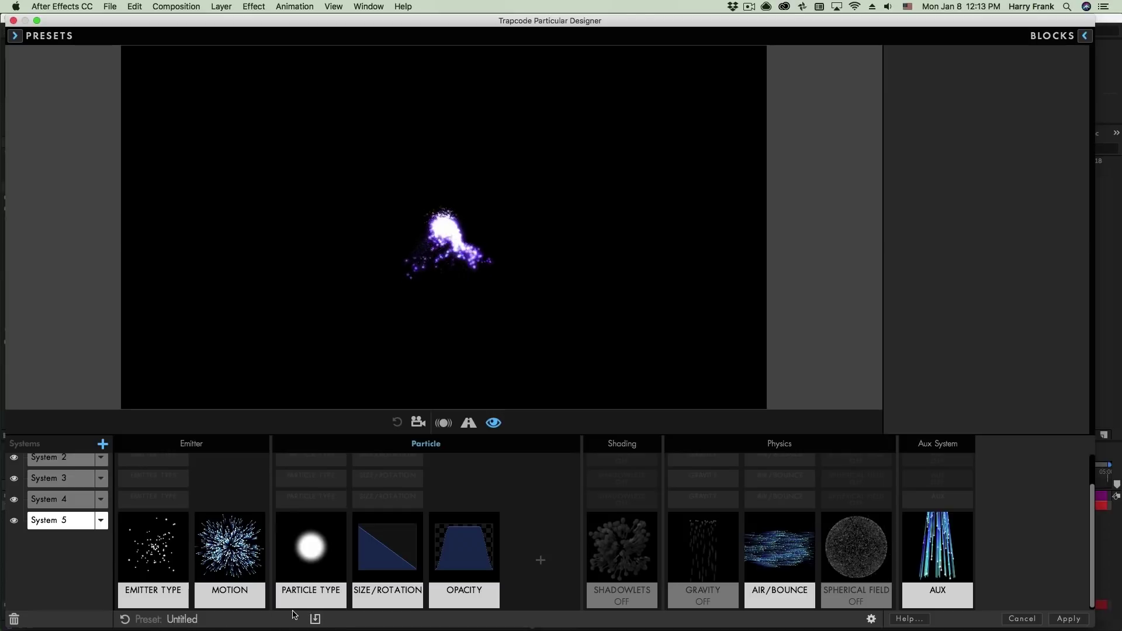
# Save the violet-blue setup as preset 'Blue Particles' and find it under Custom multiple-system presets.
pyautogui.click(315, 620)
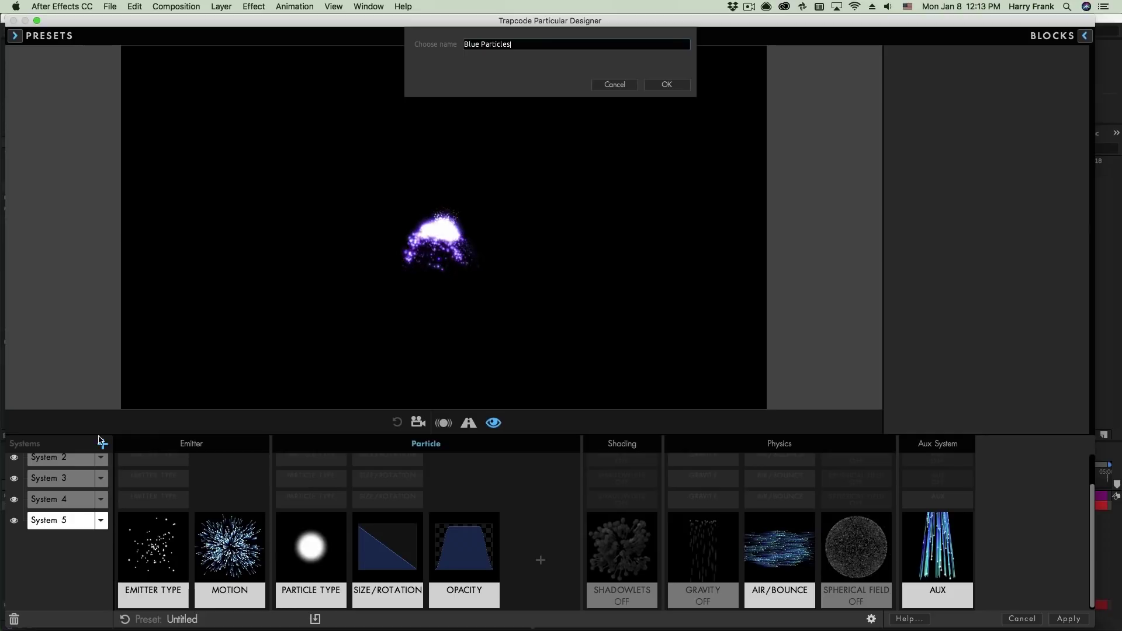
pyautogui.click(667, 85)
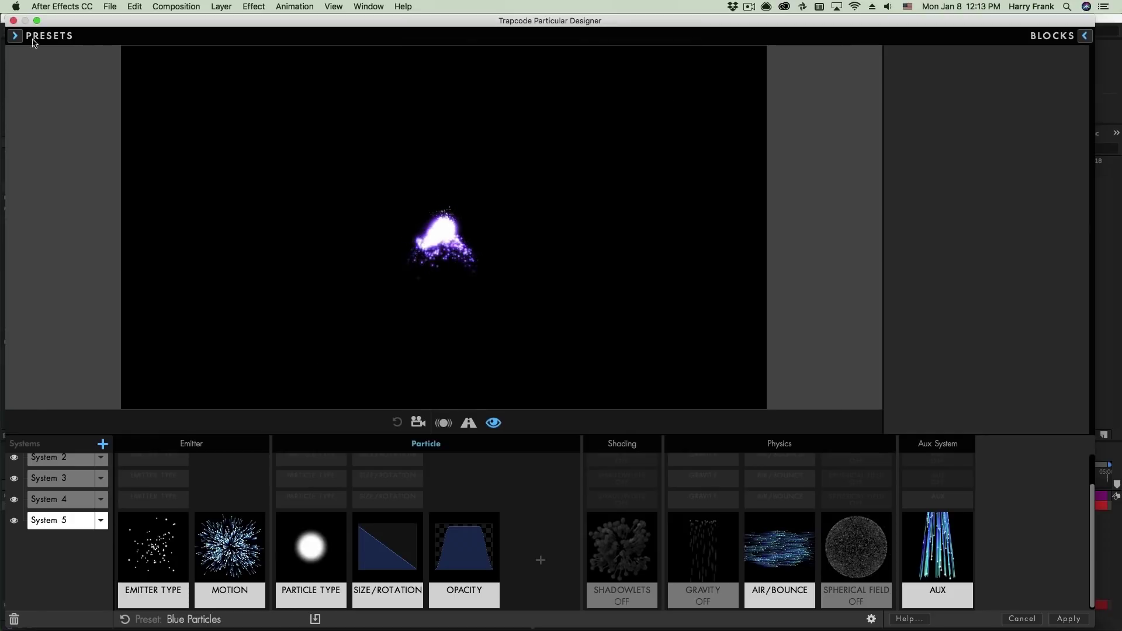
pyautogui.click(50, 39)
pyautogui.click(163, 53)
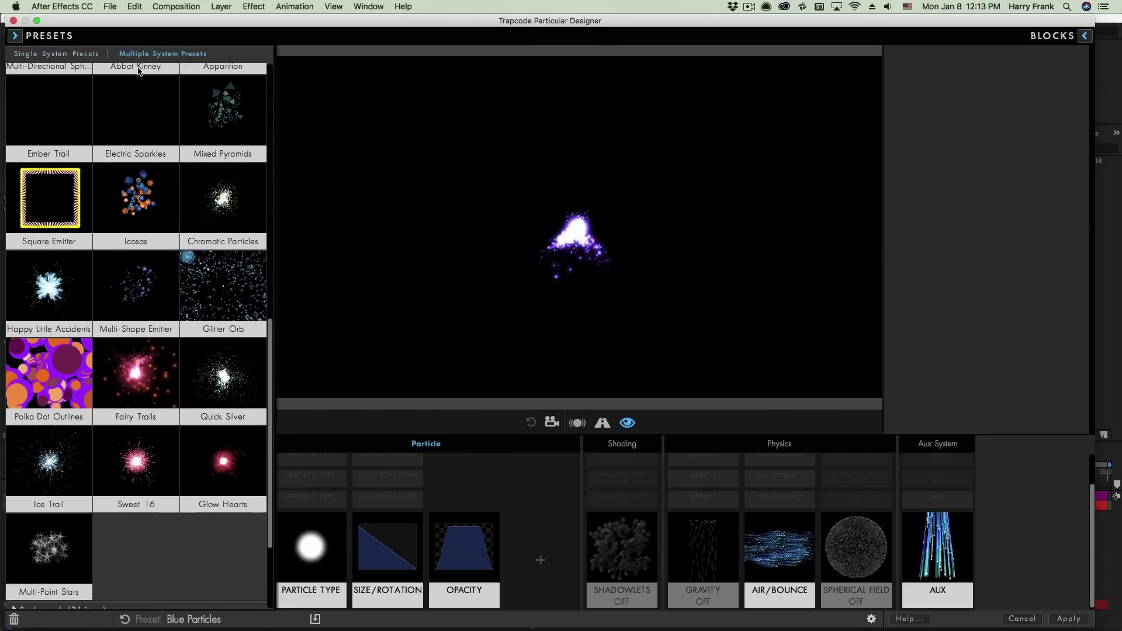
pyautogui.scroll(-5, 120, 545)
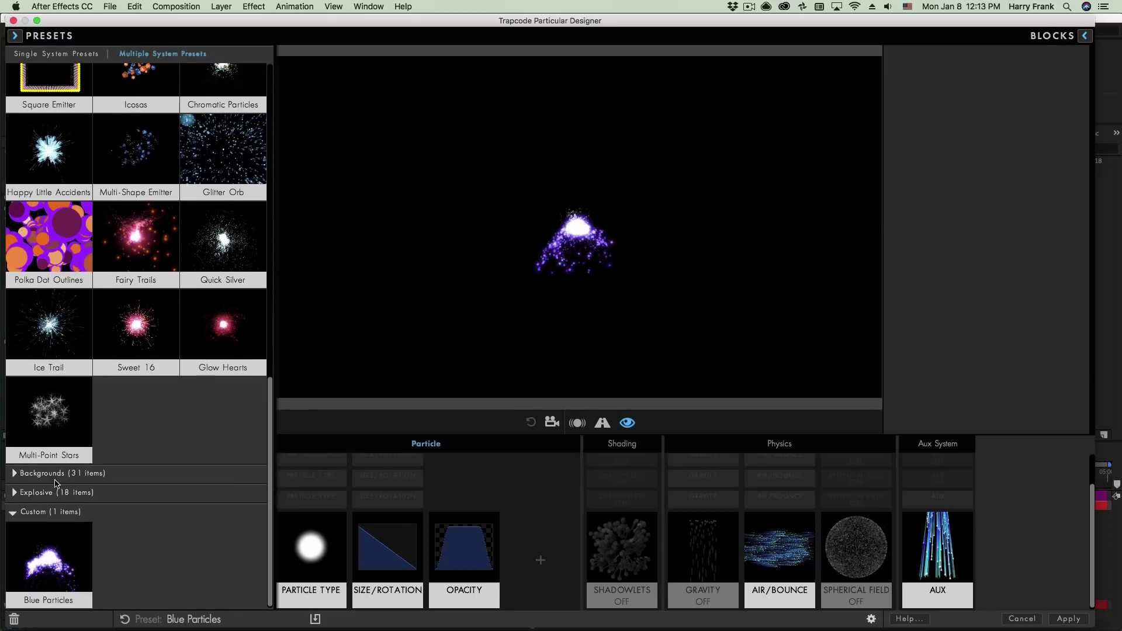
# Apply the Blue Particles preset, then reset one of its stacked systems to defaults.
pyautogui.doubleClick(49, 555)
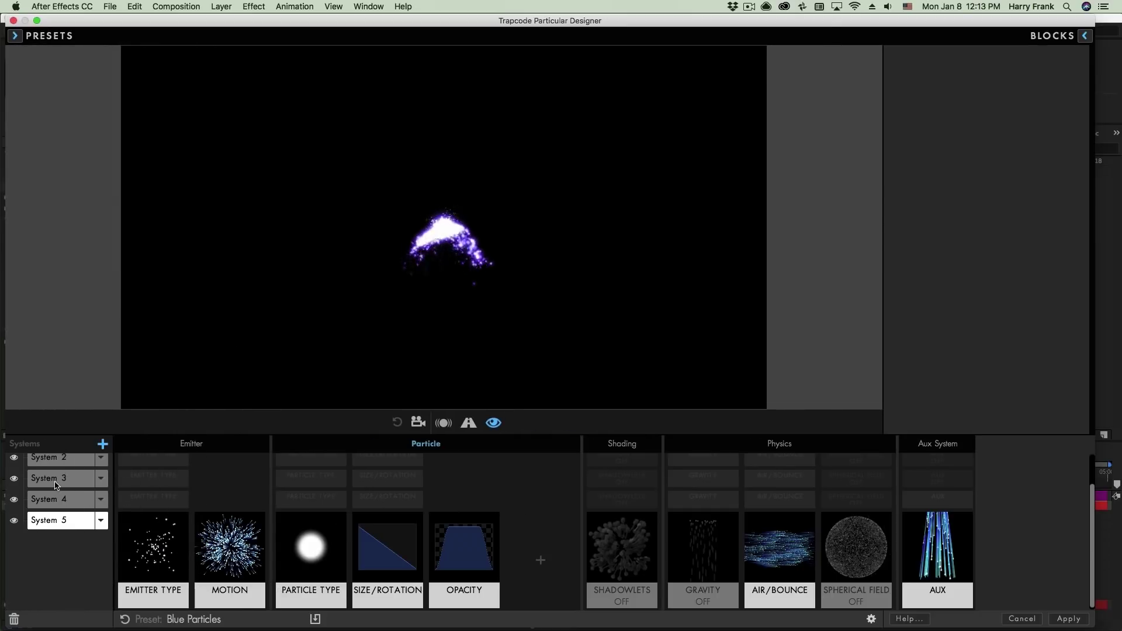
pyautogui.click(101, 478)
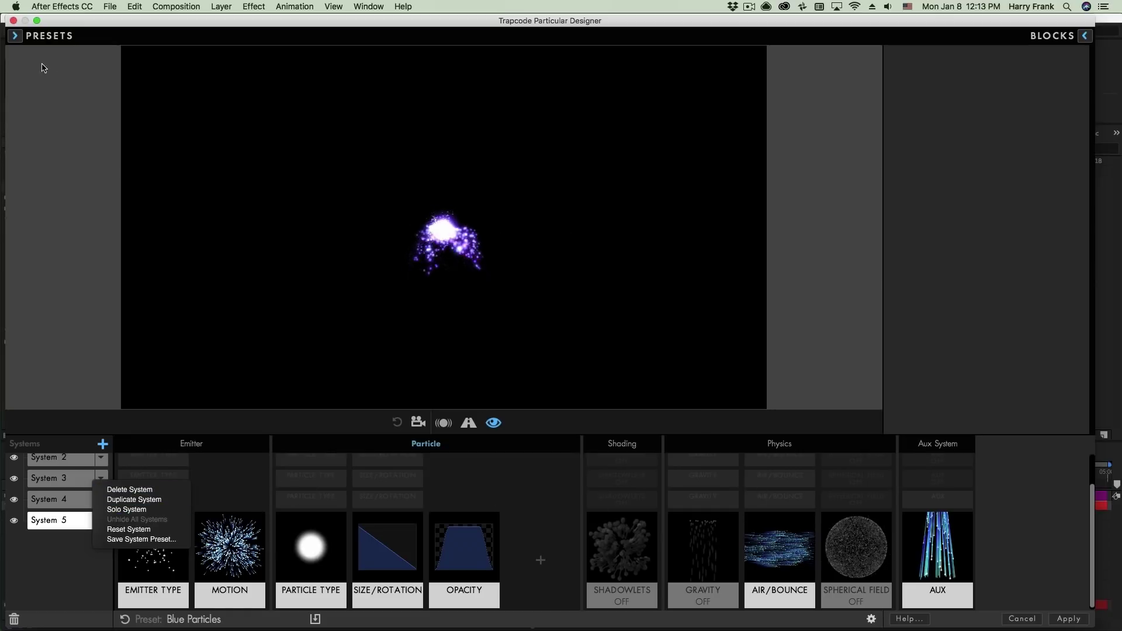
pyautogui.click(128, 529)
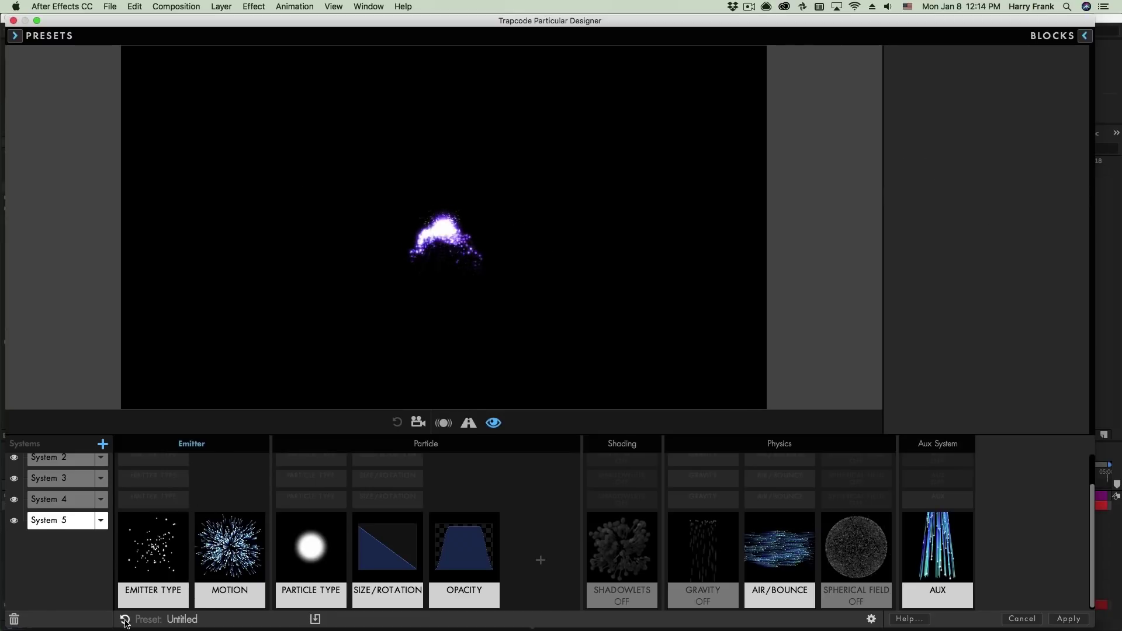
# Start over from a single default system and make particles shrink over their life.
pyautogui.click(125, 621)
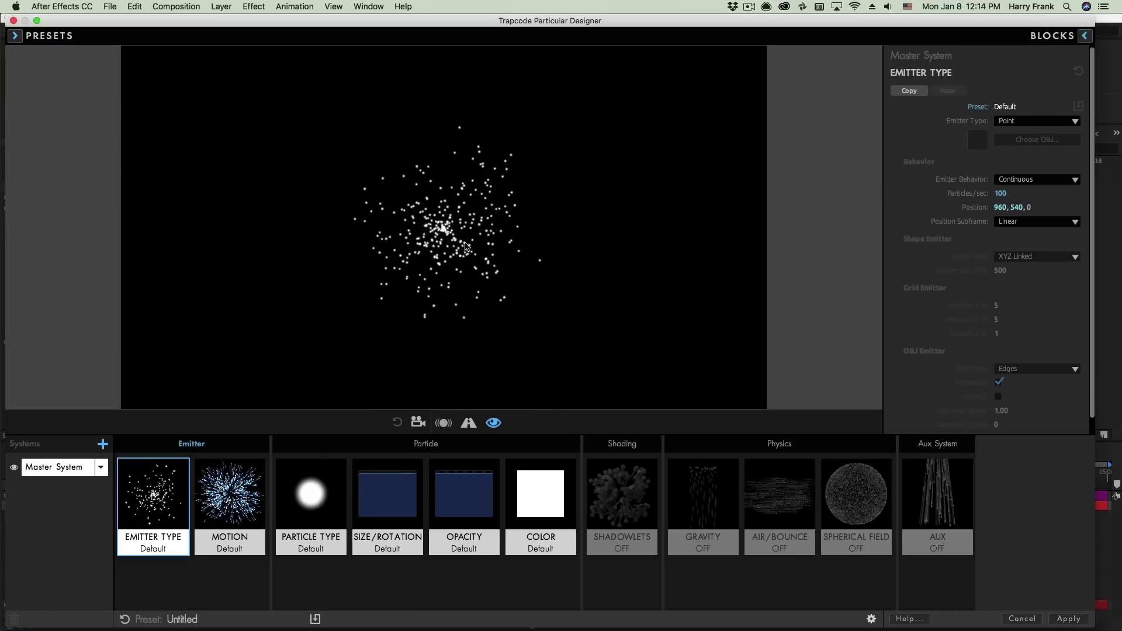
pyautogui.click(391, 489)
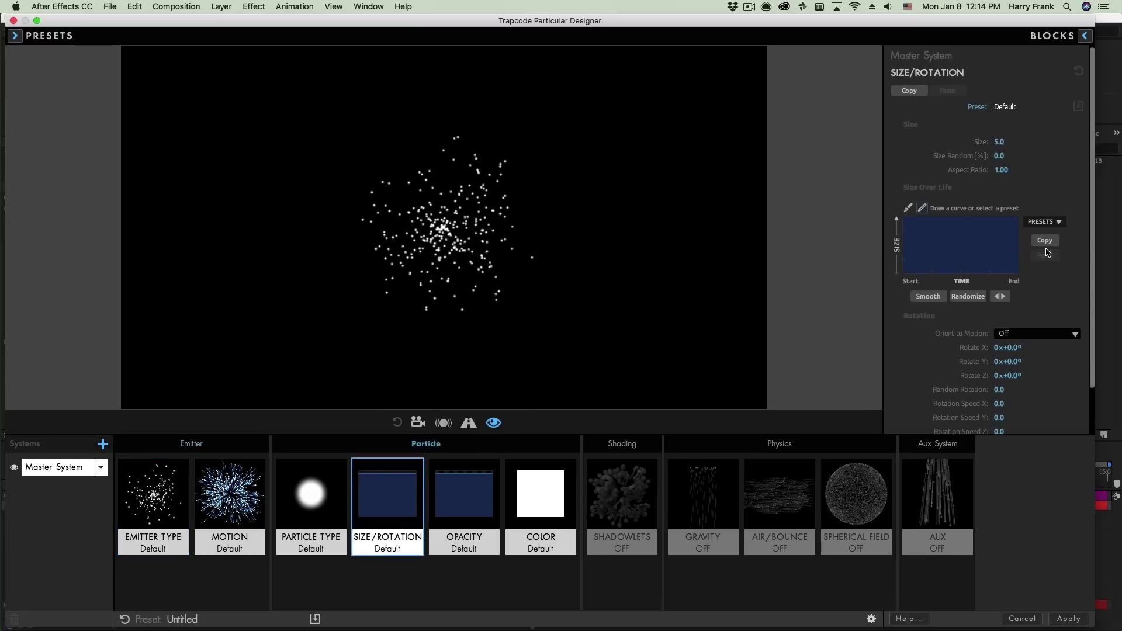
pyautogui.click(1046, 222)
pyautogui.click(1043, 249)
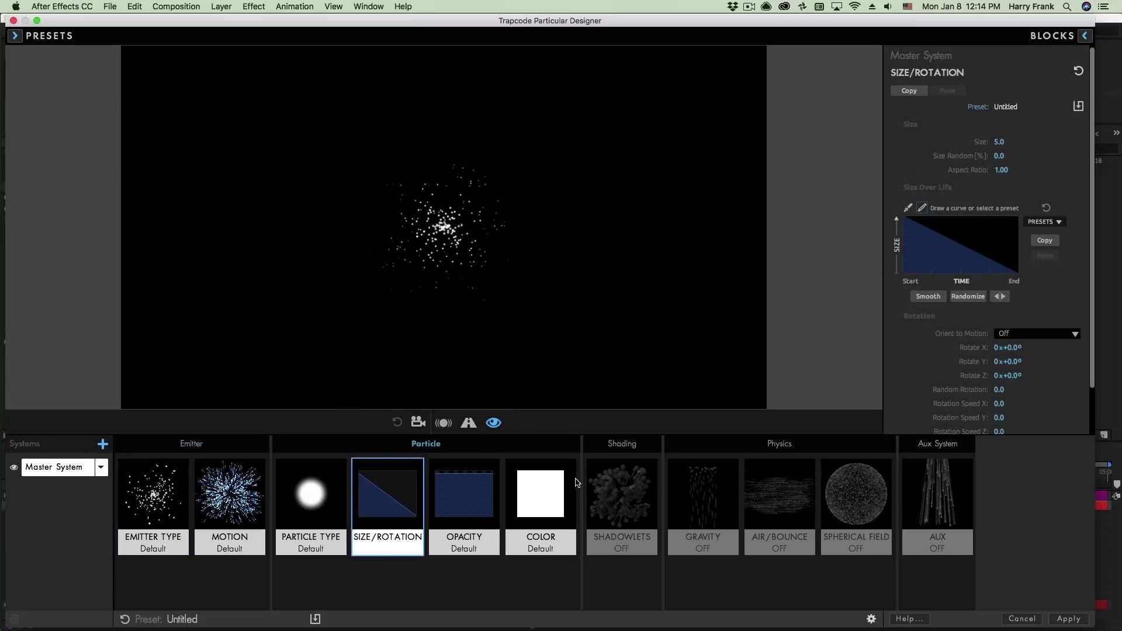
# Colour the particles magenta and set their blend mode to Screen.
pyautogui.click(572, 485)
pyautogui.click(1016, 156)
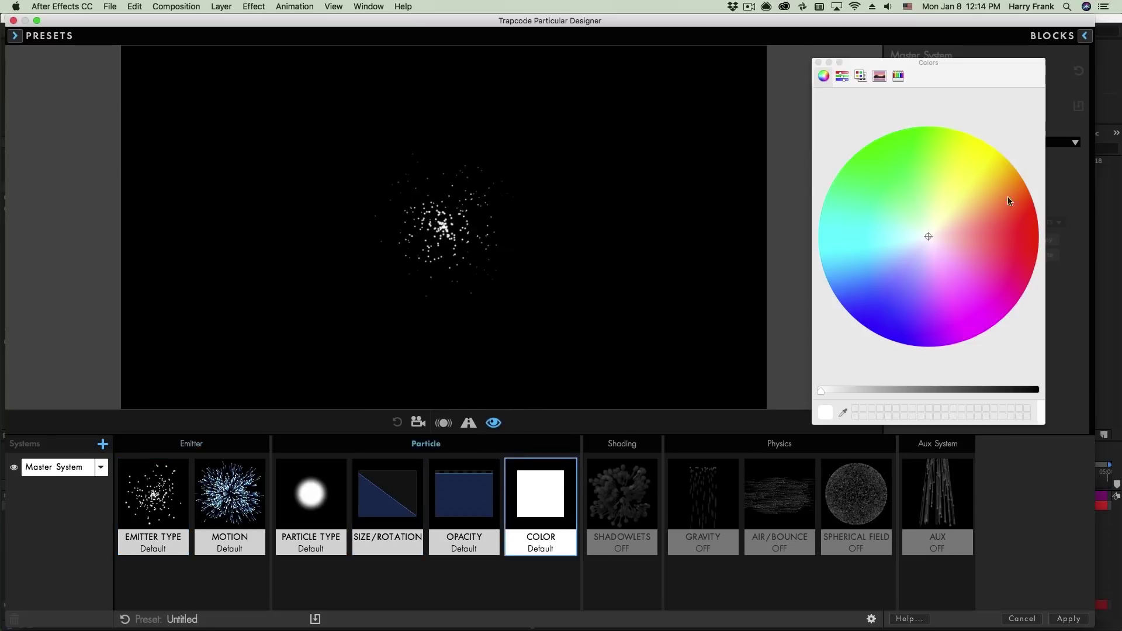
pyautogui.click(1030, 271)
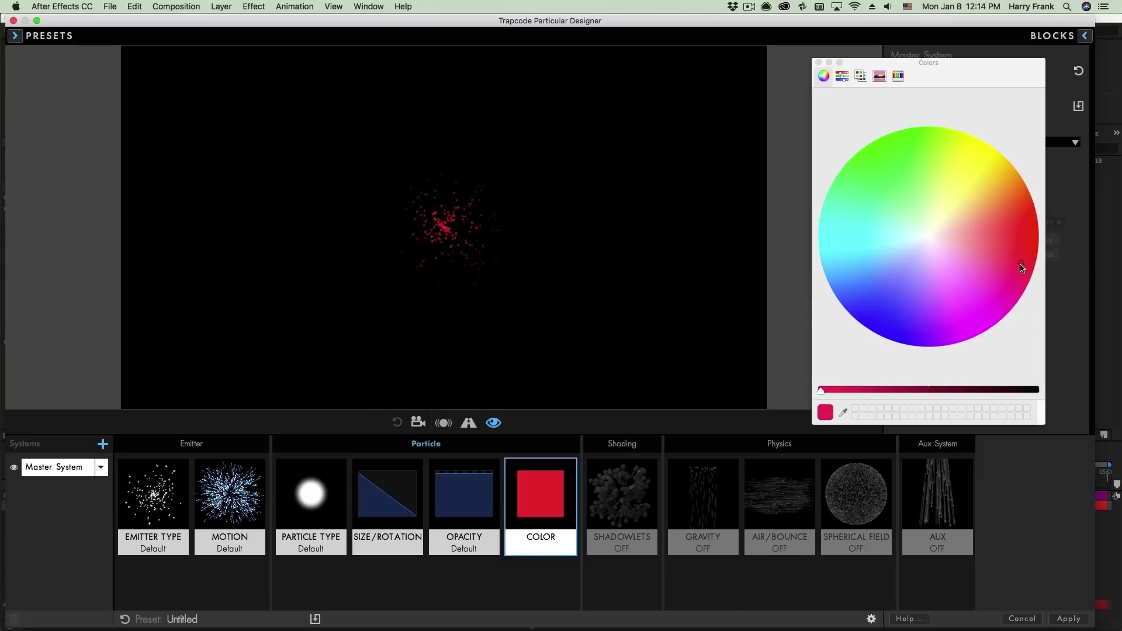
pyautogui.moveTo(1021, 268); pyautogui.dragTo(1011, 299)
pyautogui.click(818, 62)
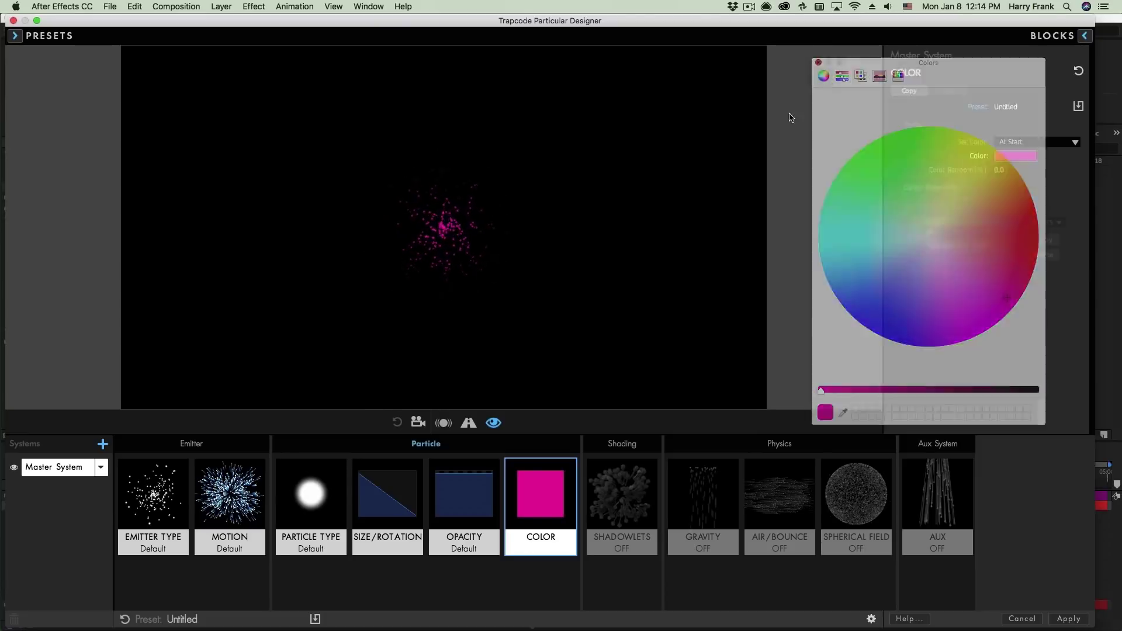
pyautogui.click(344, 491)
pyautogui.click(1014, 377)
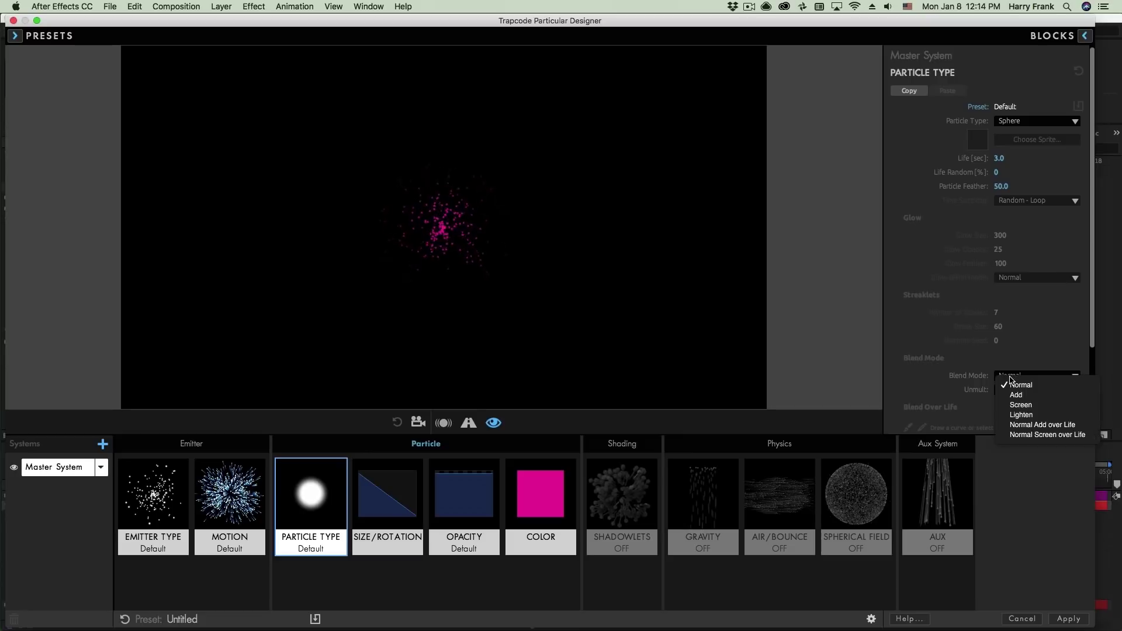
pyautogui.click(1017, 403)
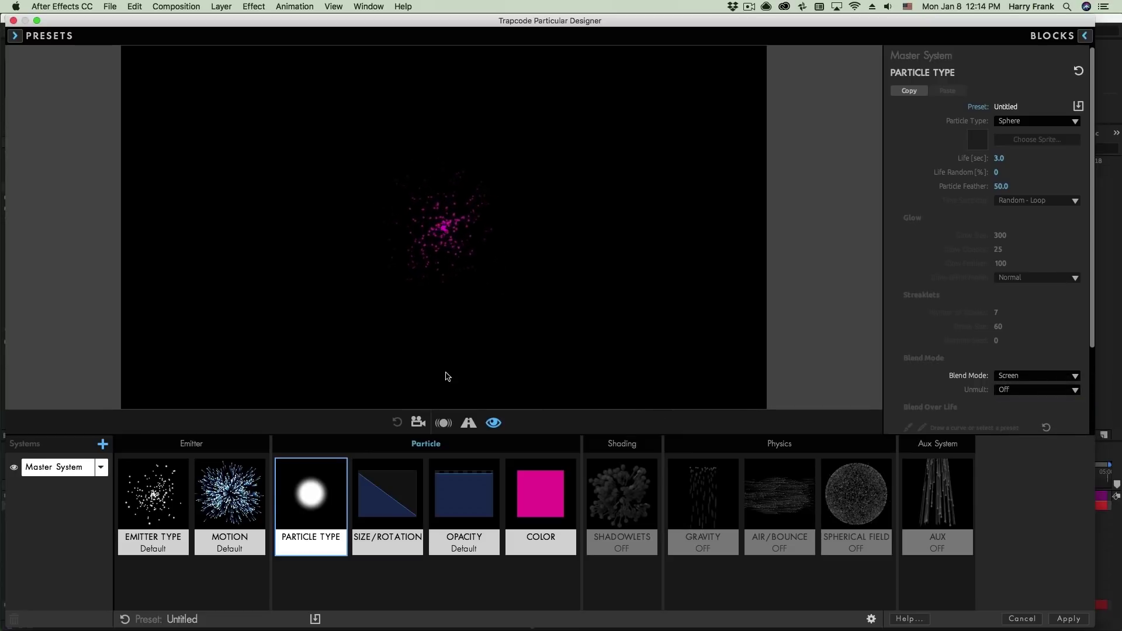
# Set Size Random to 45% and Color Random to 25%, then bring up the preset library.
pyautogui.click(388, 497)
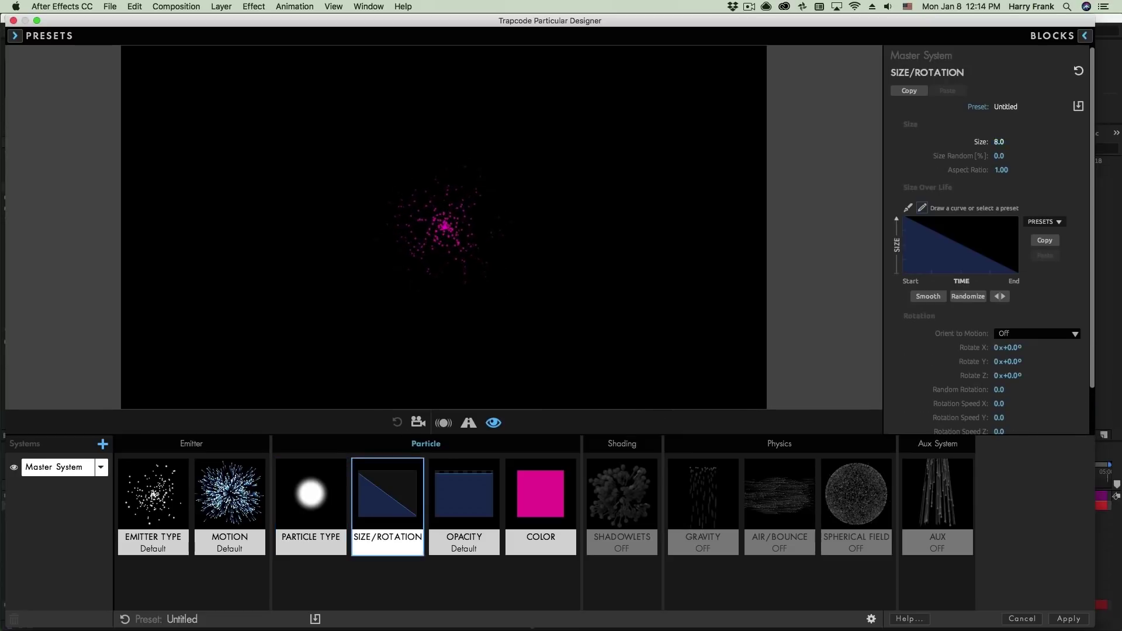
pyautogui.moveTo(1001, 157); pyautogui.dragTo(1008, 156)
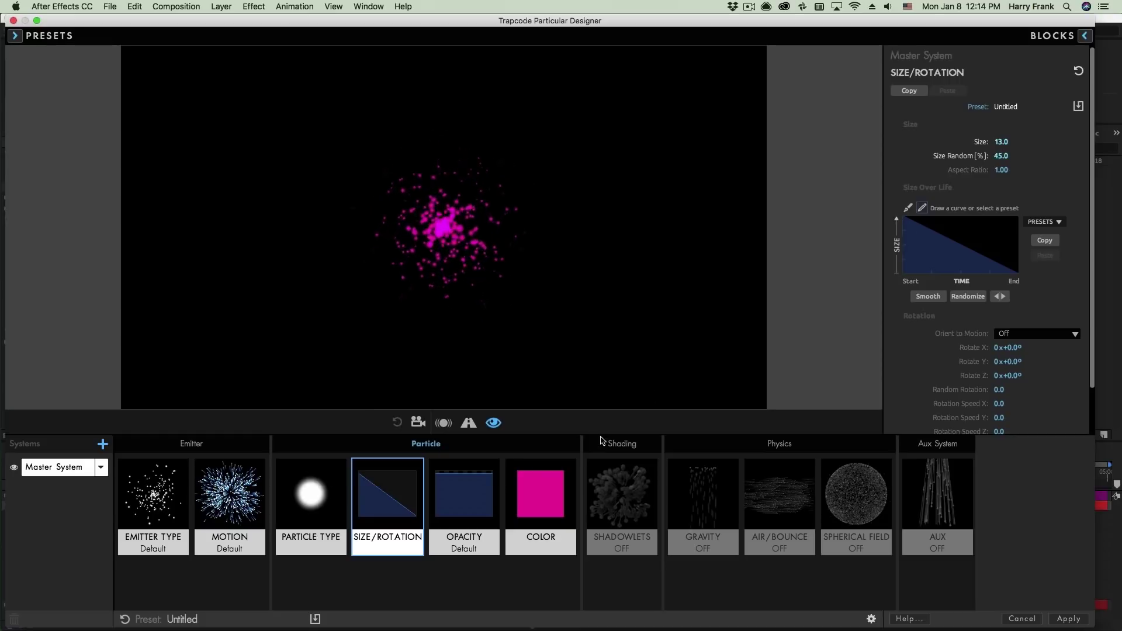
pyautogui.click(540, 497)
pyautogui.moveTo(999, 170); pyautogui.dragTo(1010, 169)
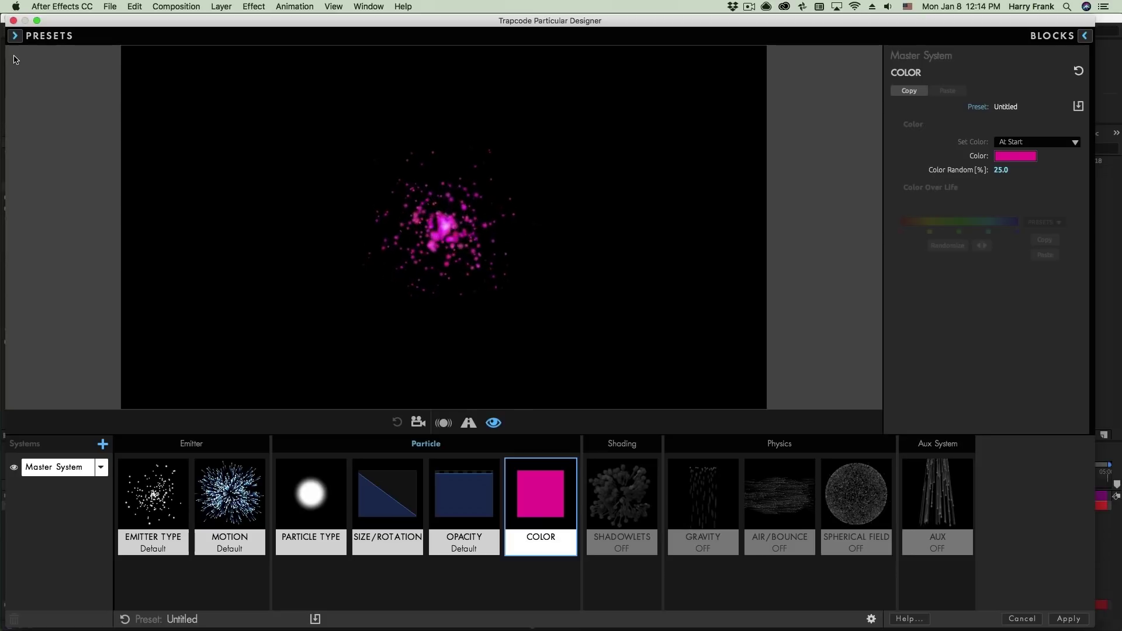
pyautogui.click(26, 36)
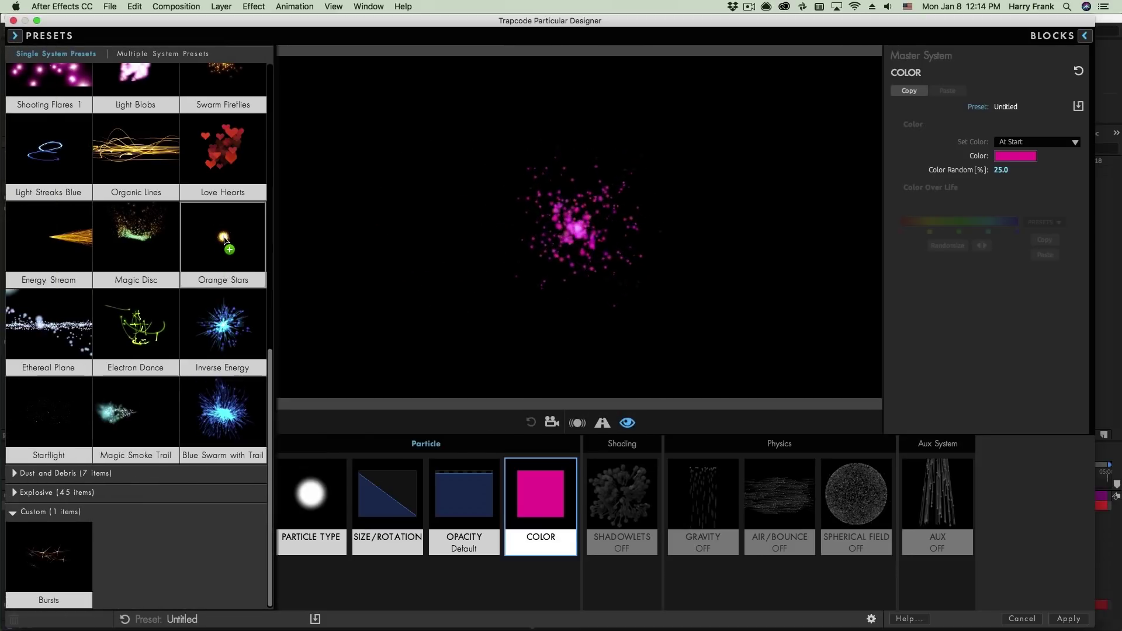
# Add Orange Stars as System 2, review its Particle Type block, and load Glitter Orb.
pyautogui.click(226, 266)
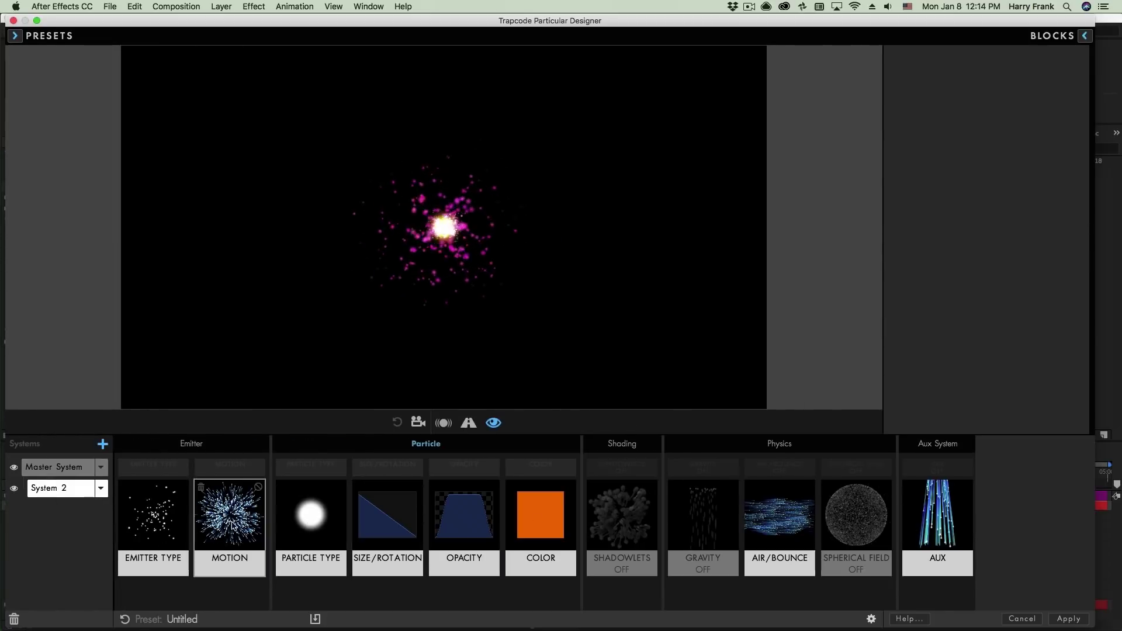
pyautogui.click(310, 514)
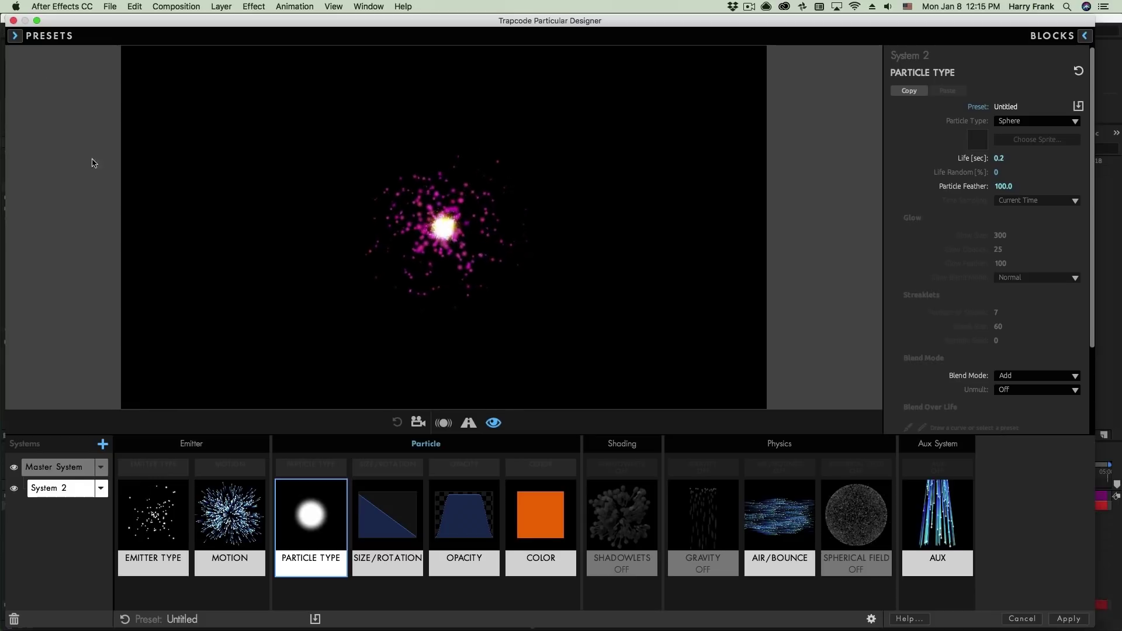
pyautogui.click(15, 35)
pyautogui.click(432, 307)
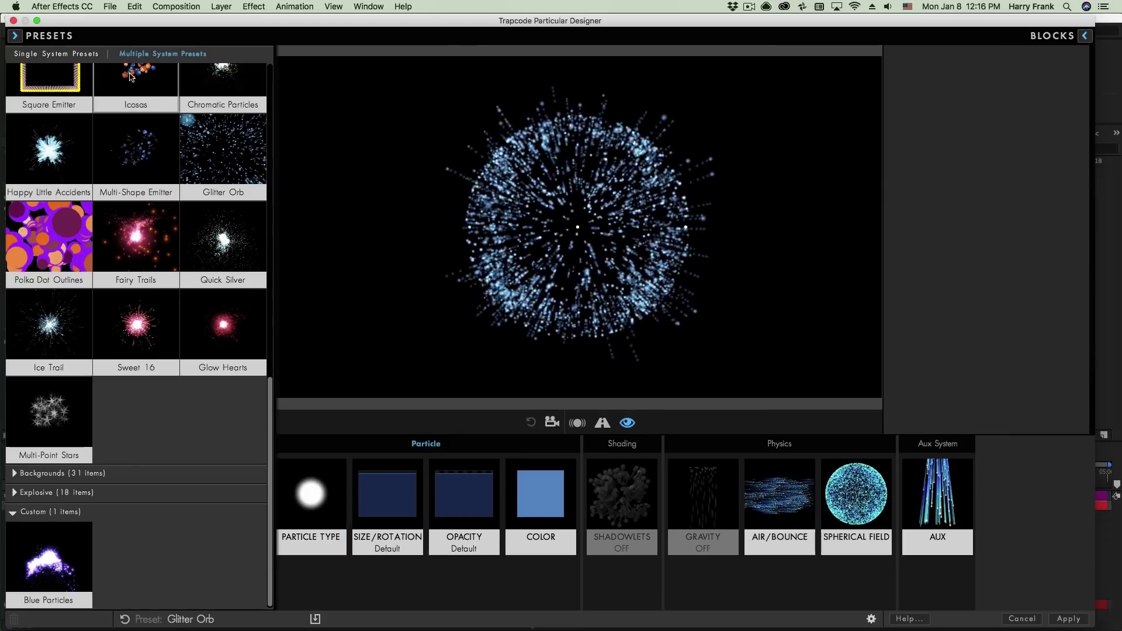
# With the preset panel closed, orbit, pan and dolly around the glittering orb, then reset the camera.
pyautogui.doubleClick(227, 169)
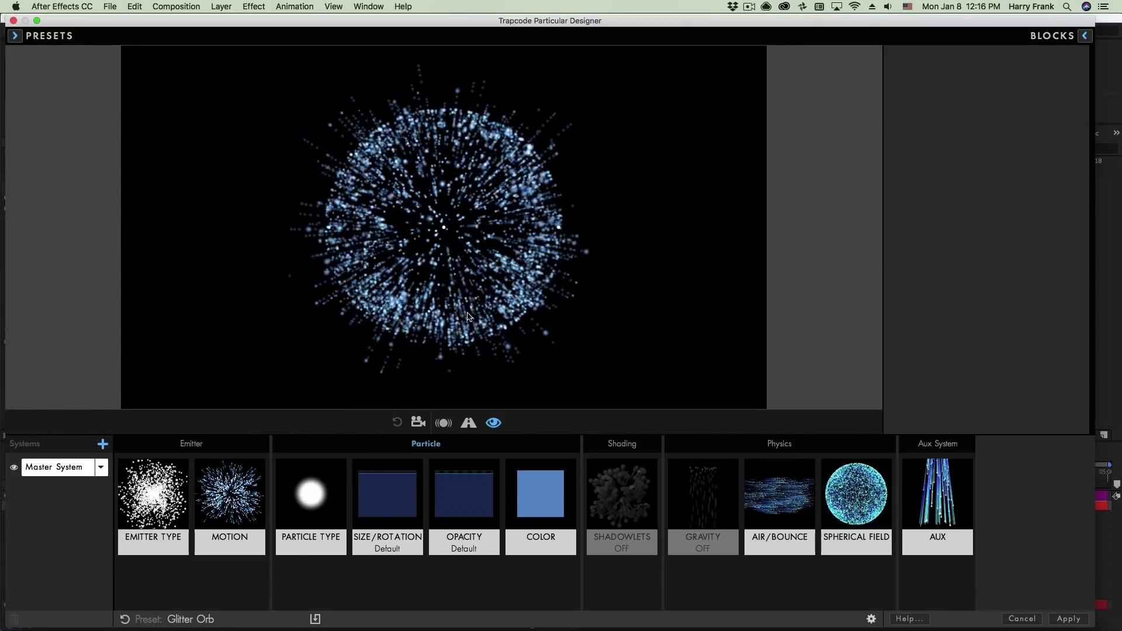
pyautogui.click(418, 422)
pyautogui.moveTo(466, 195)
pyautogui.mouseDown()
pyautogui.moveTo(466, 175)
pyautogui.moveTo(443, 252)
pyautogui.moveTo(513, 276)
pyautogui.mouseUp()
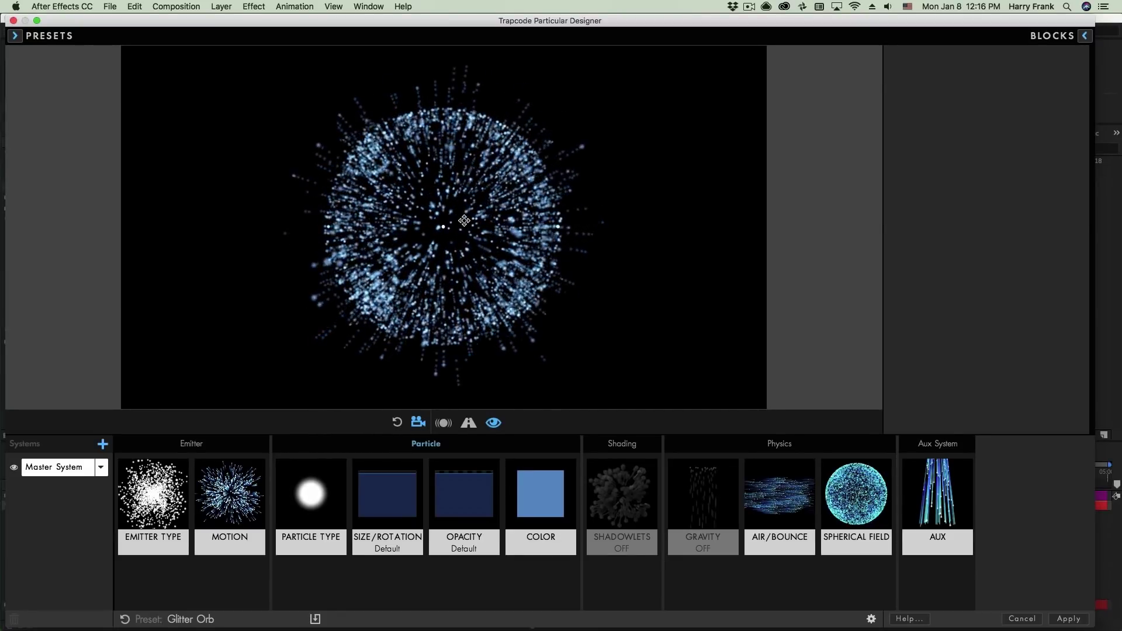
pyautogui.moveTo(468, 246); pyautogui.dragTo(483, 182)
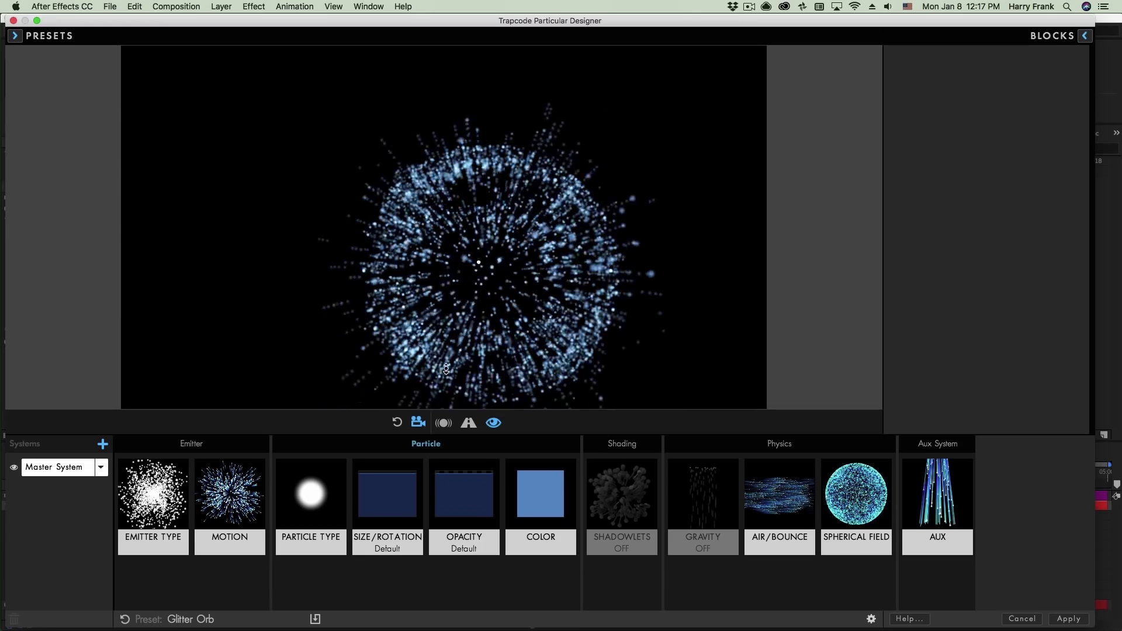
pyautogui.moveTo(565, 232); pyautogui.dragTo(616, 153)
pyautogui.click(397, 422)
pyautogui.click(417, 423)
pyautogui.click(416, 427)
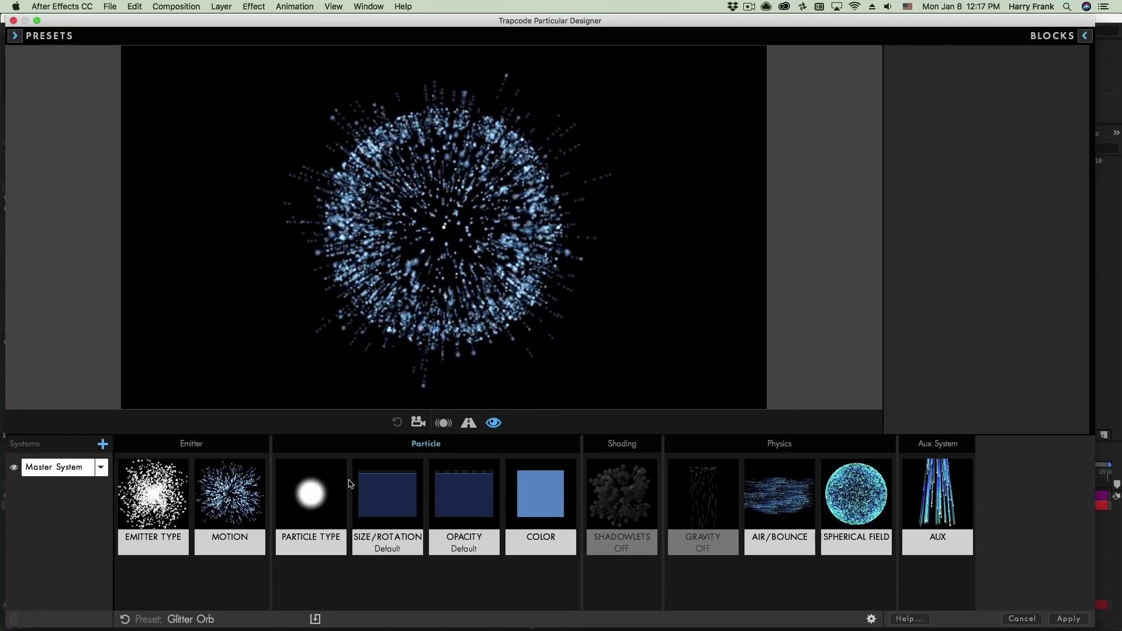
# Reset to default particles, inspect Motion and Aux settings, and toggle motion blur off and back on.
pyautogui.click(126, 619)
pyautogui.click(262, 478)
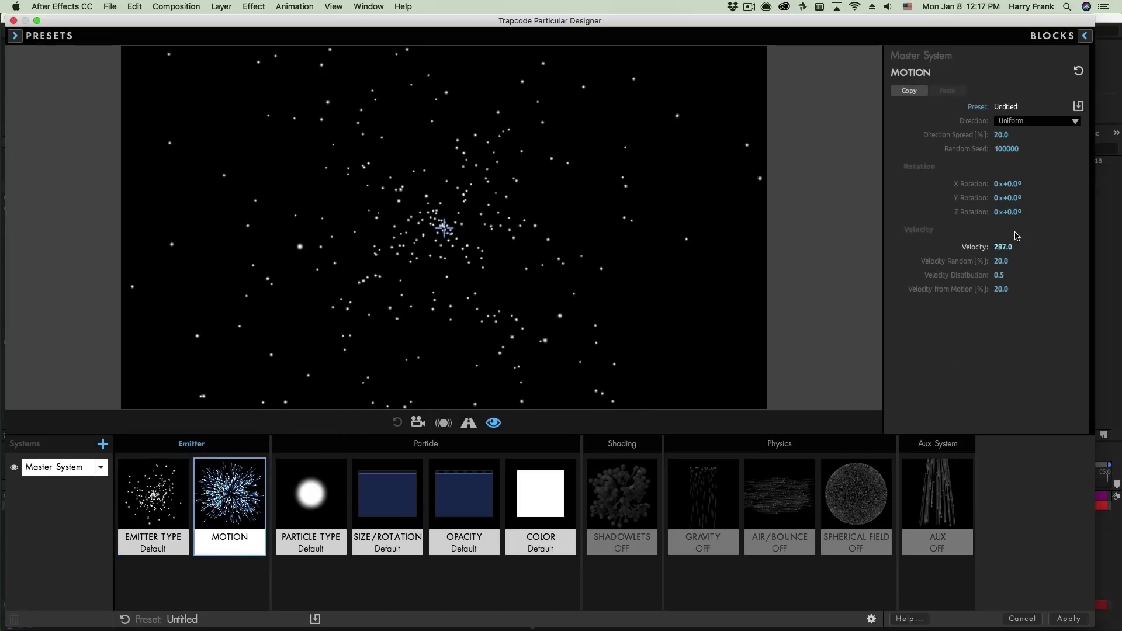
pyautogui.click(937, 494)
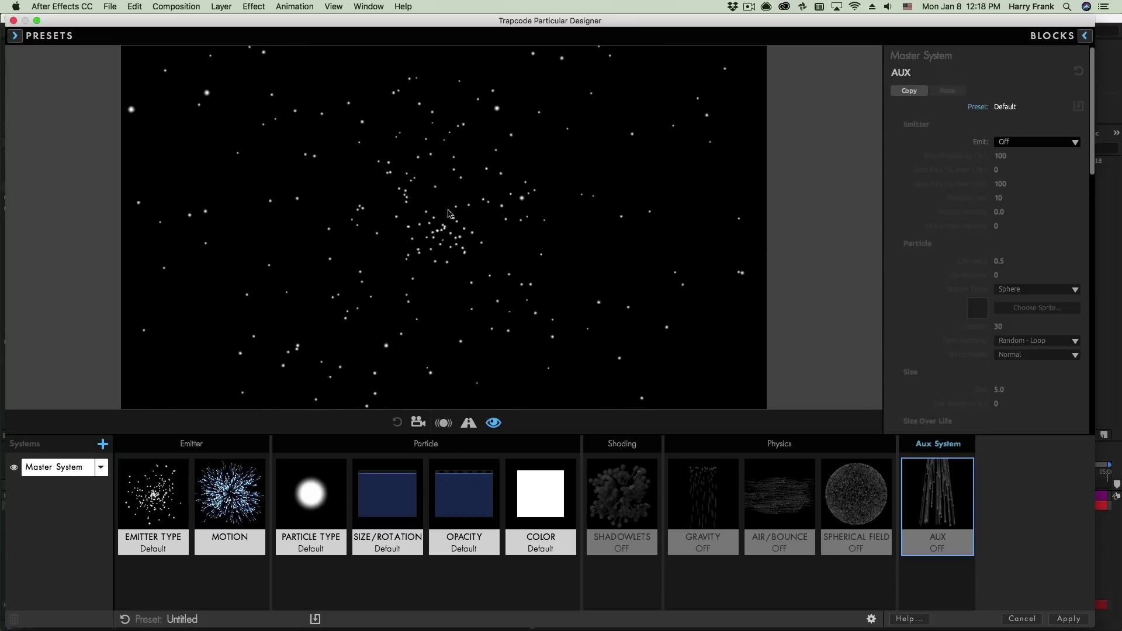
pyautogui.click(444, 423)
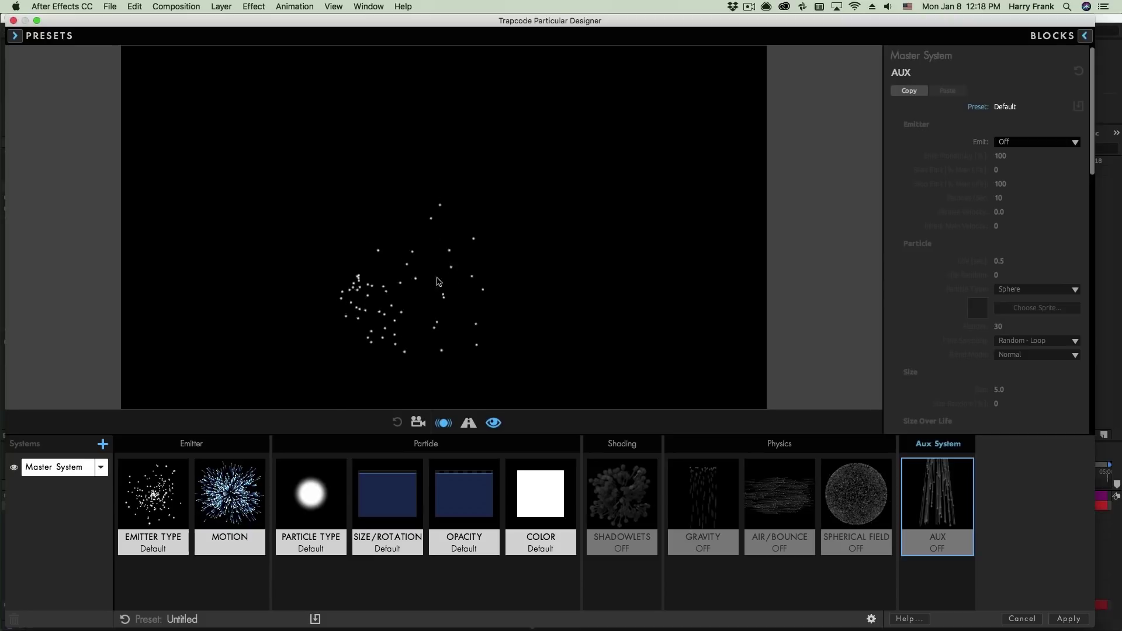
pyautogui.click(445, 423)
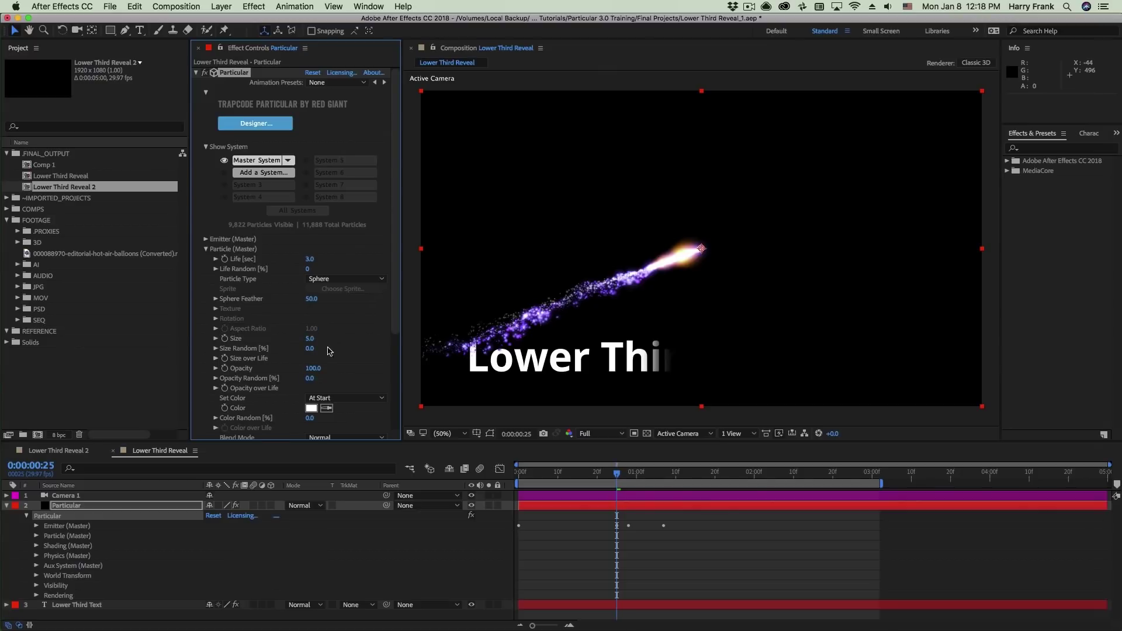
# Reveal Camera 1's camera options, scrub its Aperture, then select the Particular layer.
pyautogui.click(92, 509)
pyautogui.click(73, 498)
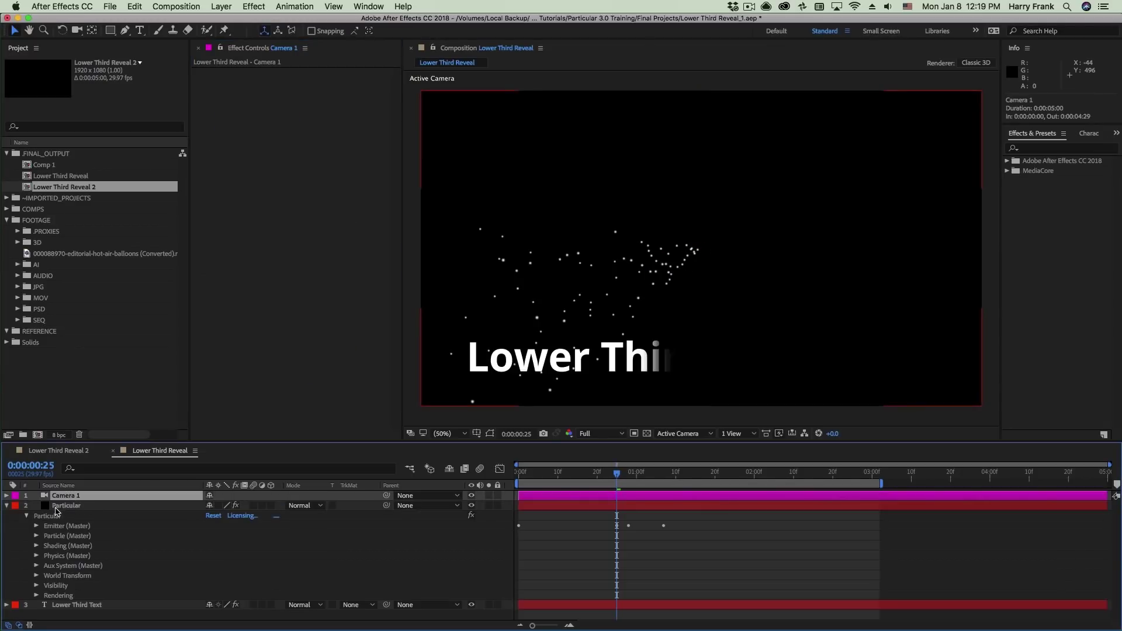
pyautogui.press('a')
pyautogui.press('a')
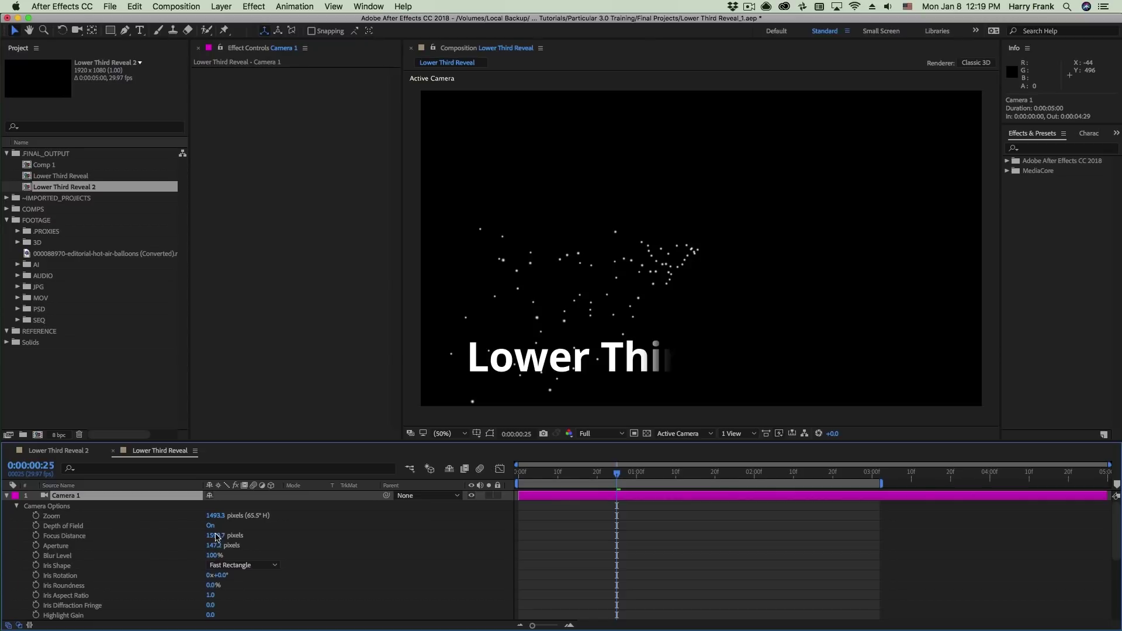
pyautogui.moveTo(216, 548); pyautogui.dragTo(218, 557)
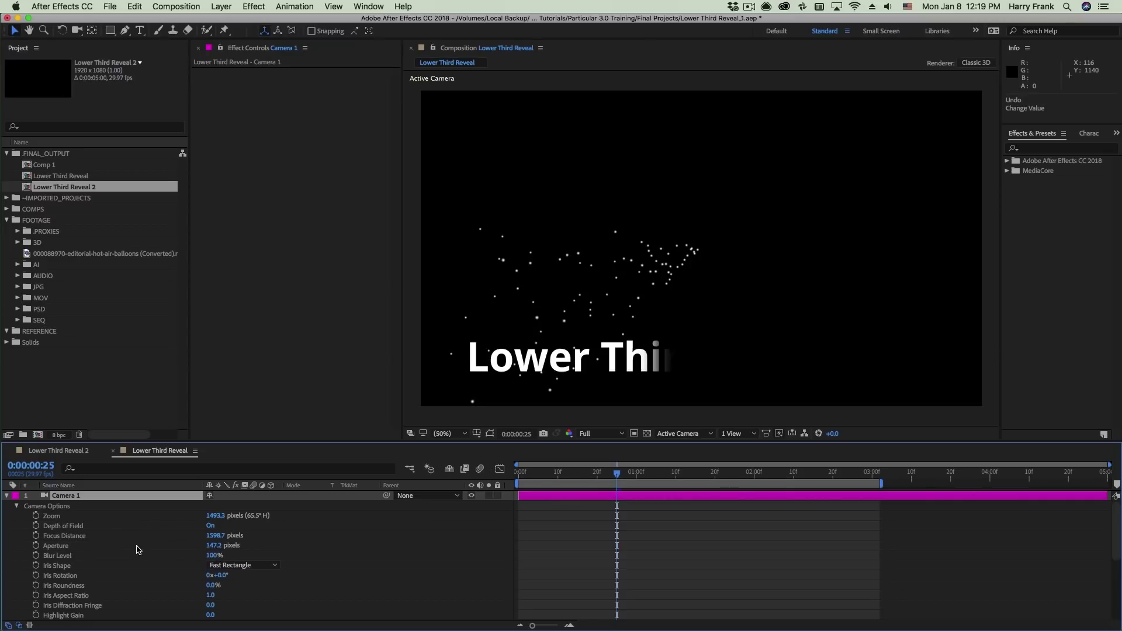
pyautogui.press('a')
pyautogui.press('a')
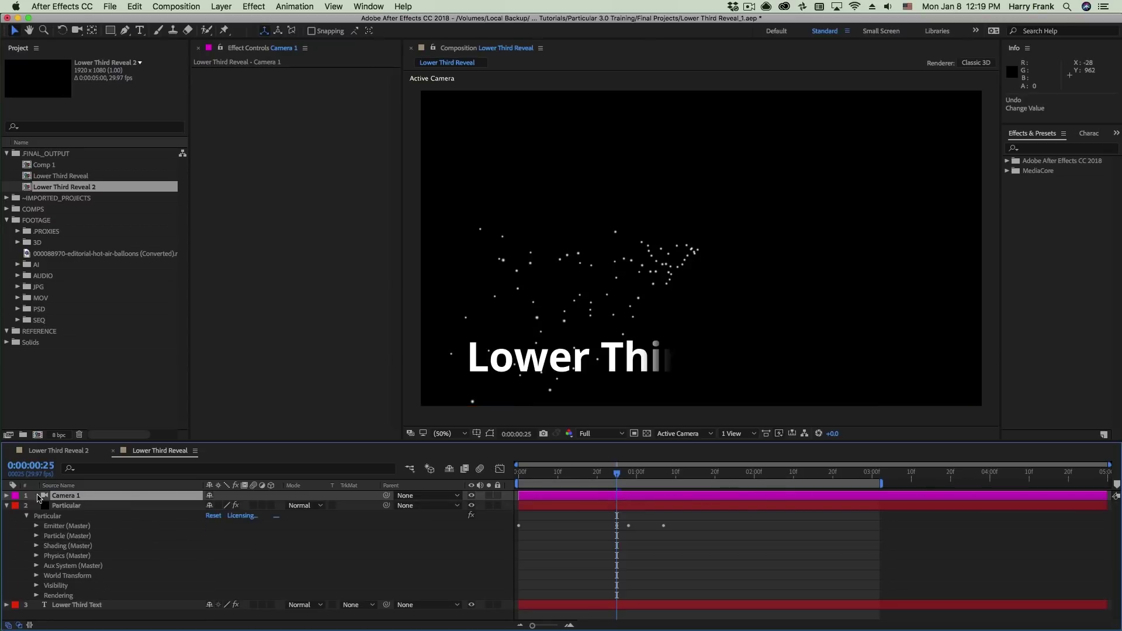
pyautogui.click(66, 505)
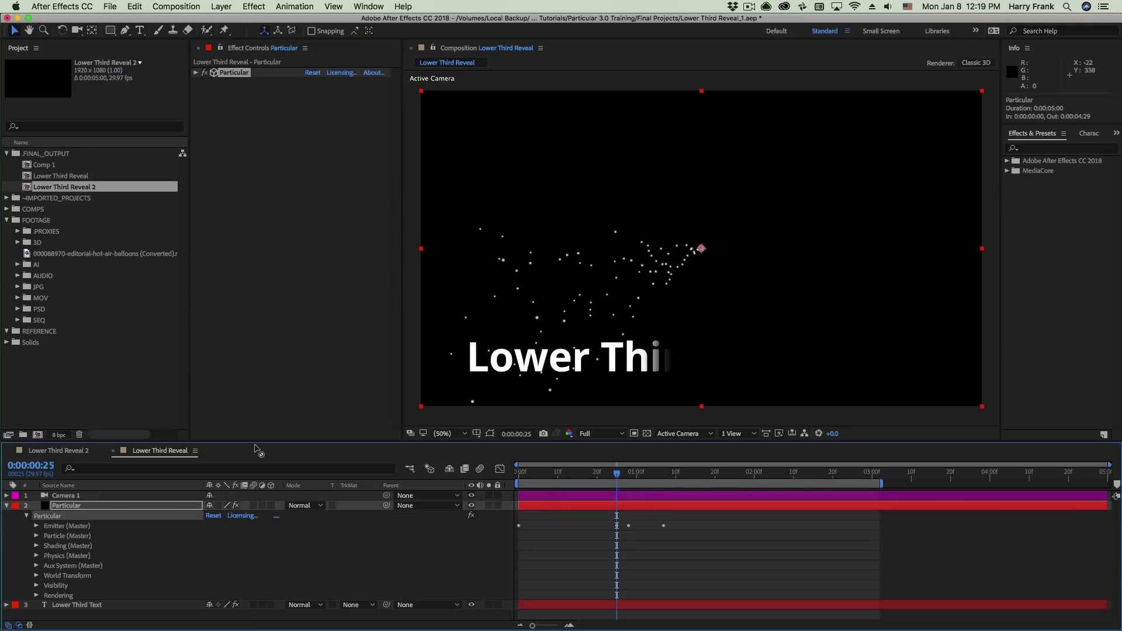
# Reopen Particular Designer and load the Ethereal Plane single-system preset.
pyautogui.click(215, 74)
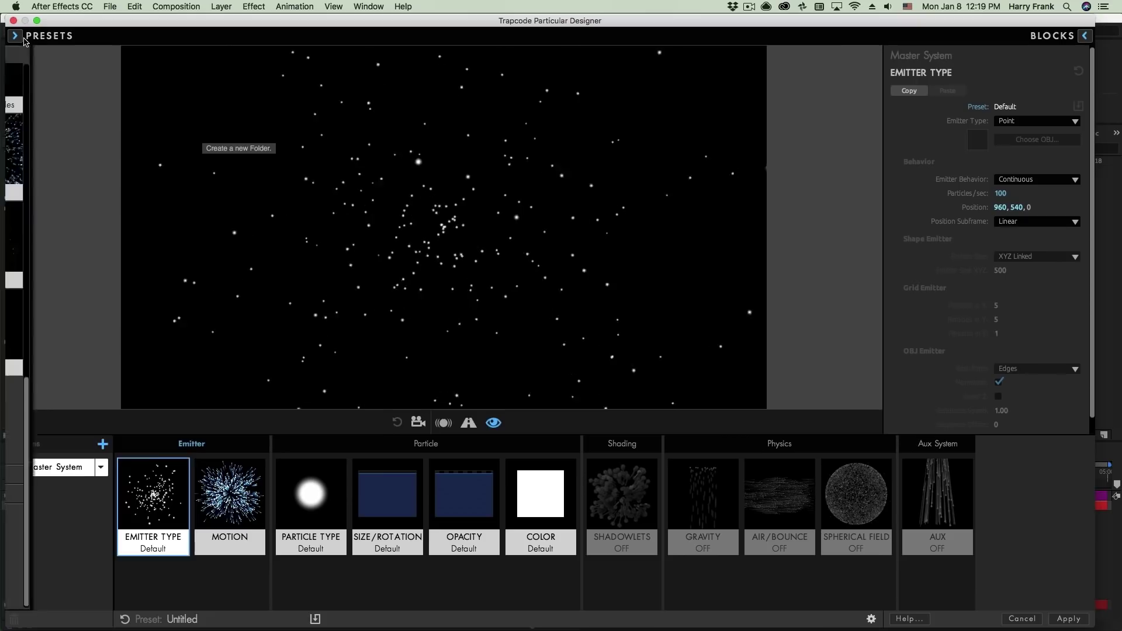
pyautogui.click(50, 55)
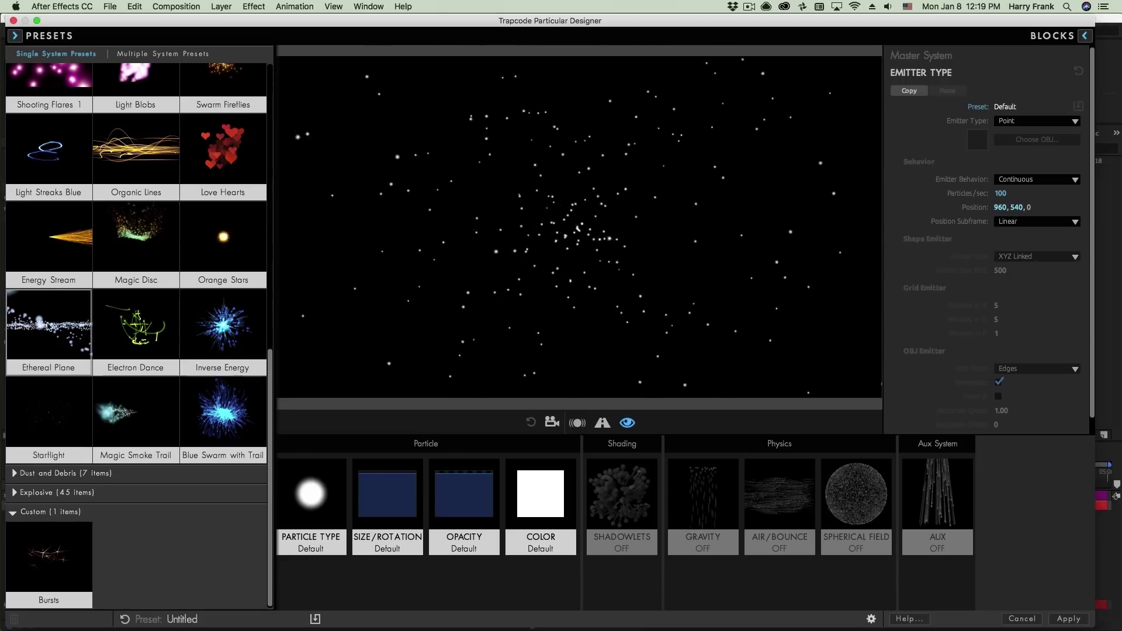
pyautogui.click(28, 334)
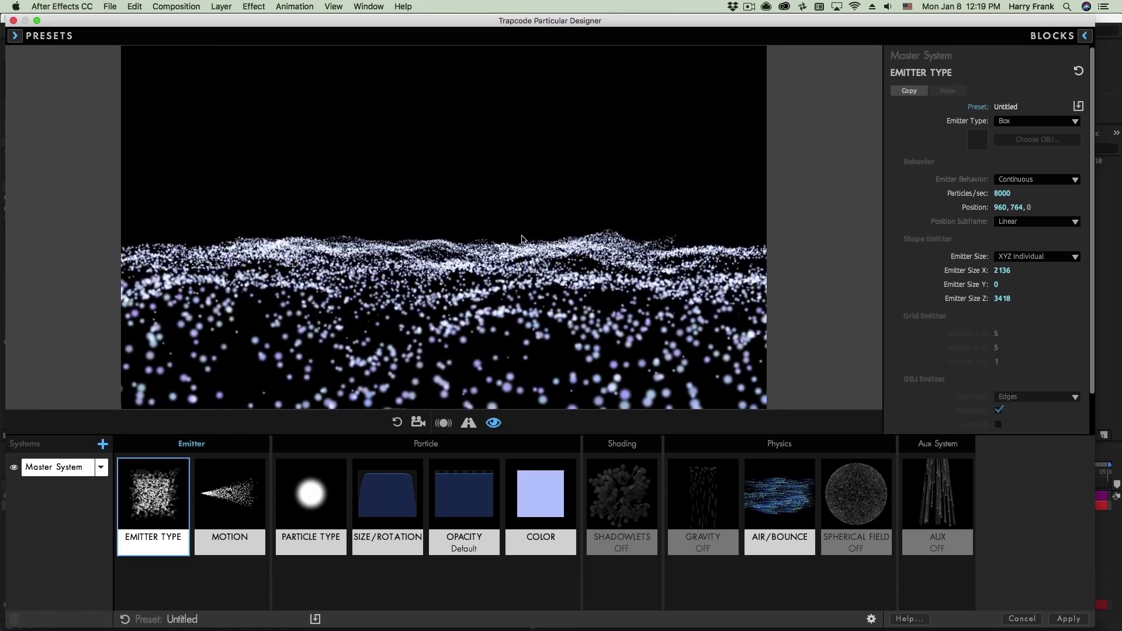
# Preview the particle plane with depth-of-field blur, then turn the preview off.
pyautogui.click(468, 423)
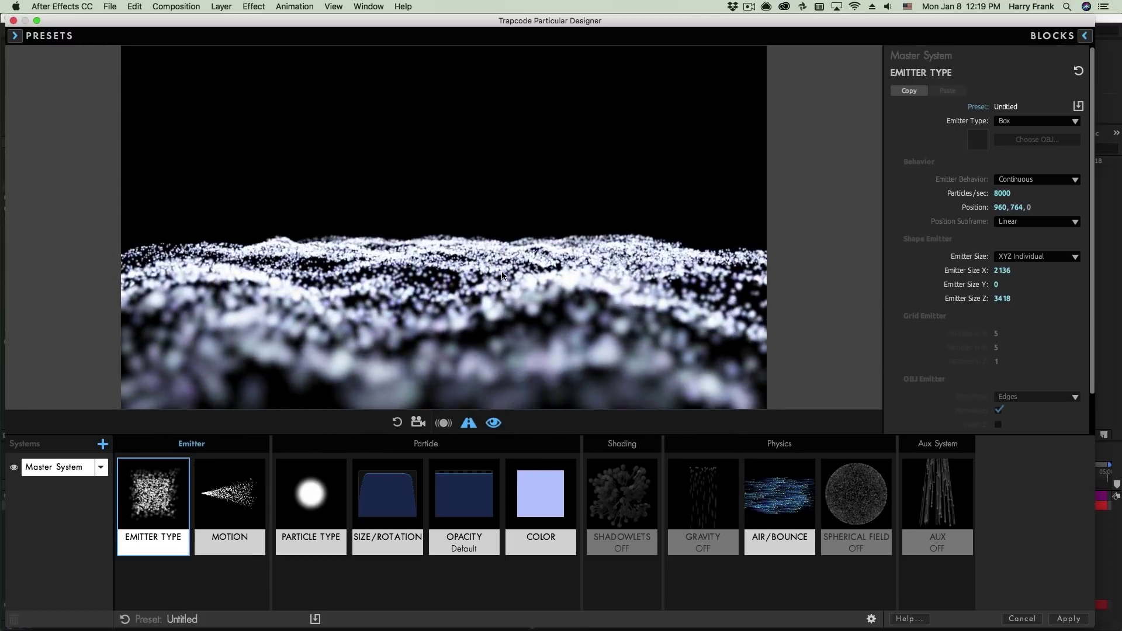
pyautogui.click(467, 423)
pyautogui.click(493, 423)
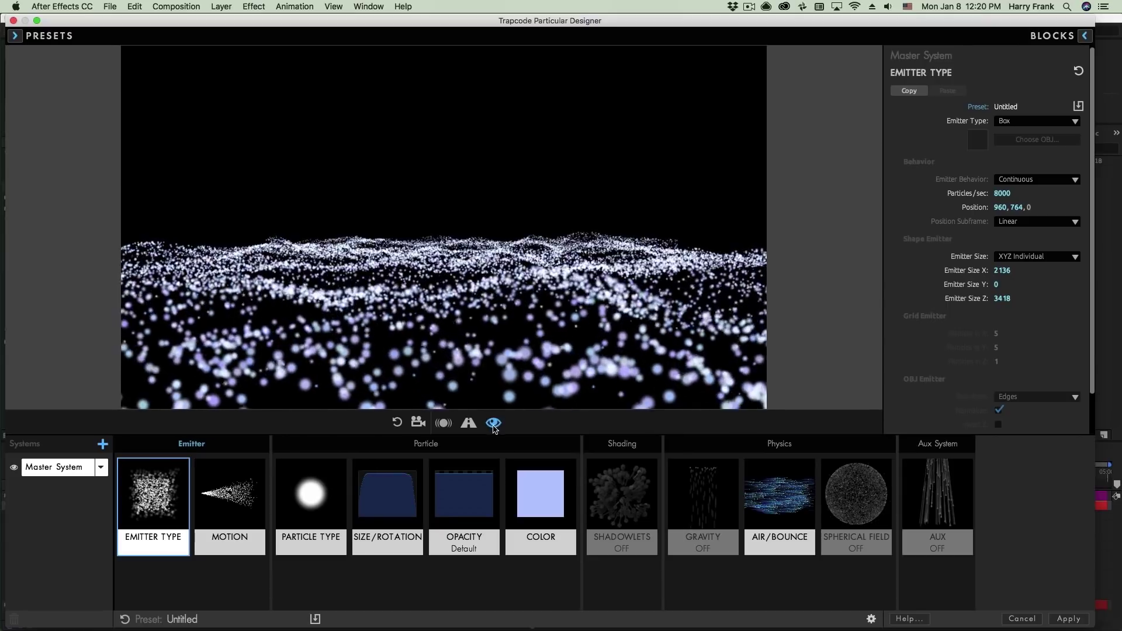
# Turn the live particle preview back on, then re-enable the depth-of-field blur.
pyautogui.click(496, 424)
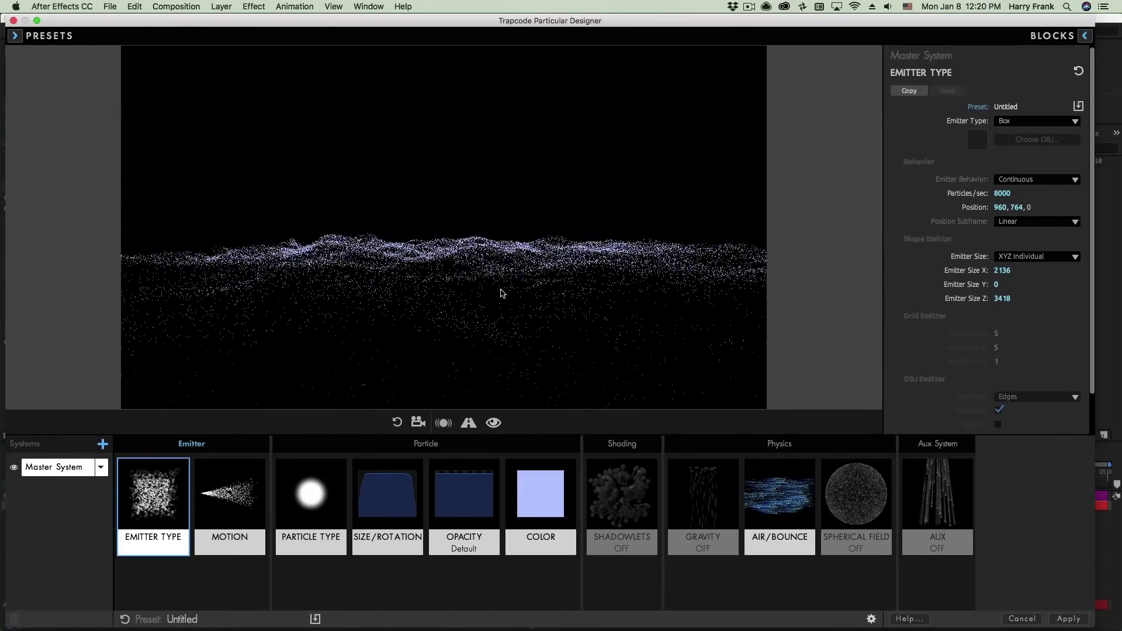
pyautogui.click(468, 423)
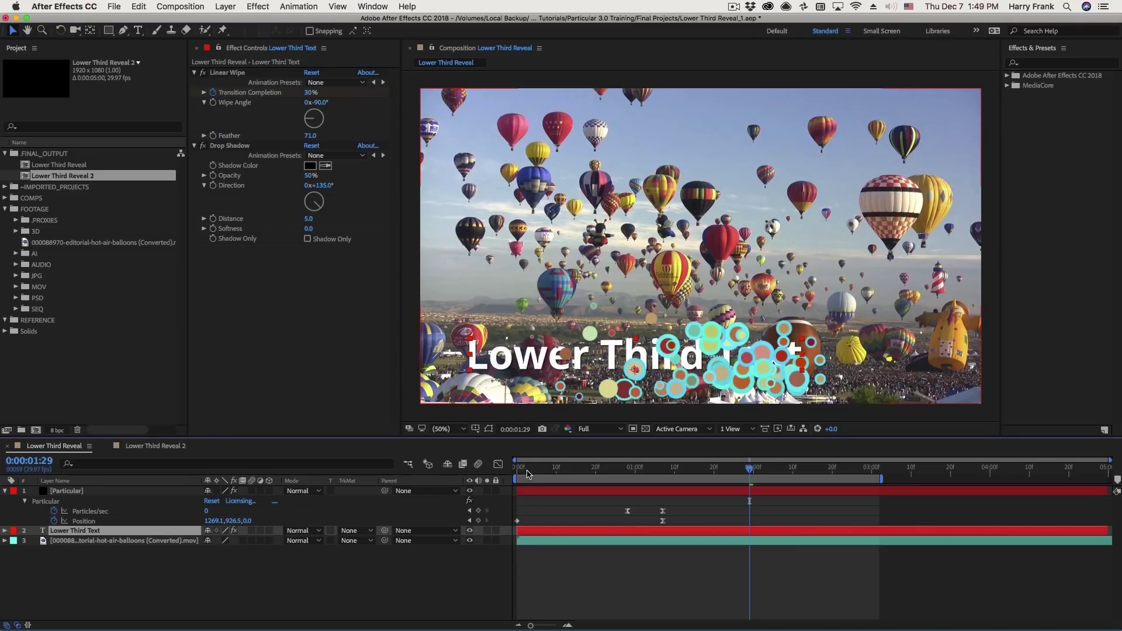
pyautogui.moveTo(535, 475); pyautogui.dragTo(731, 477)
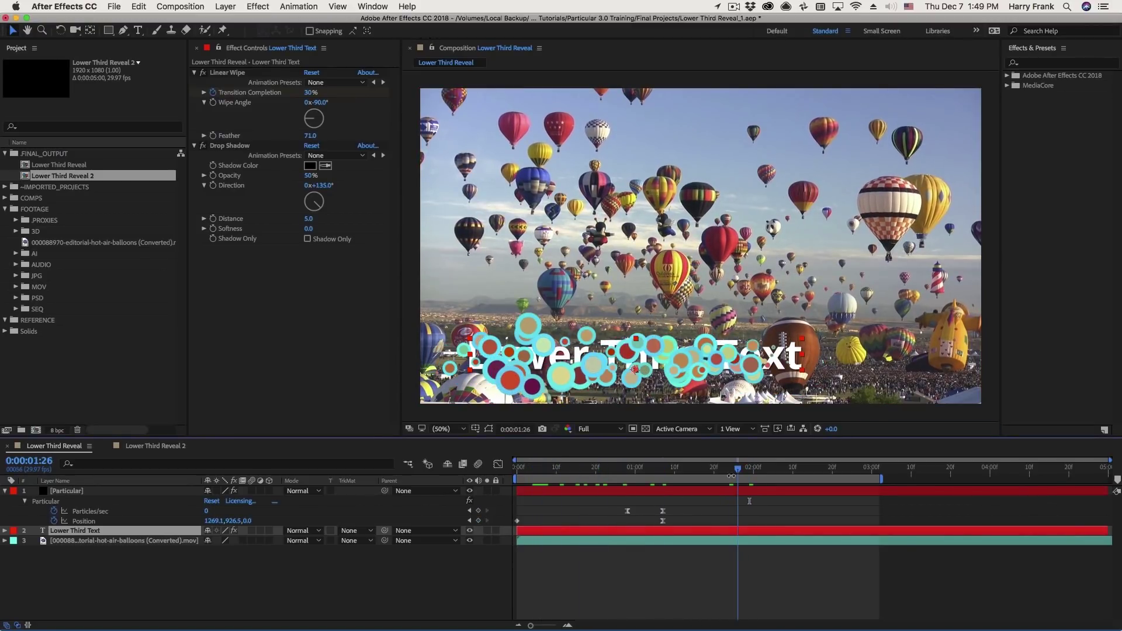
pyautogui.click(555, 475)
pyautogui.press('space')
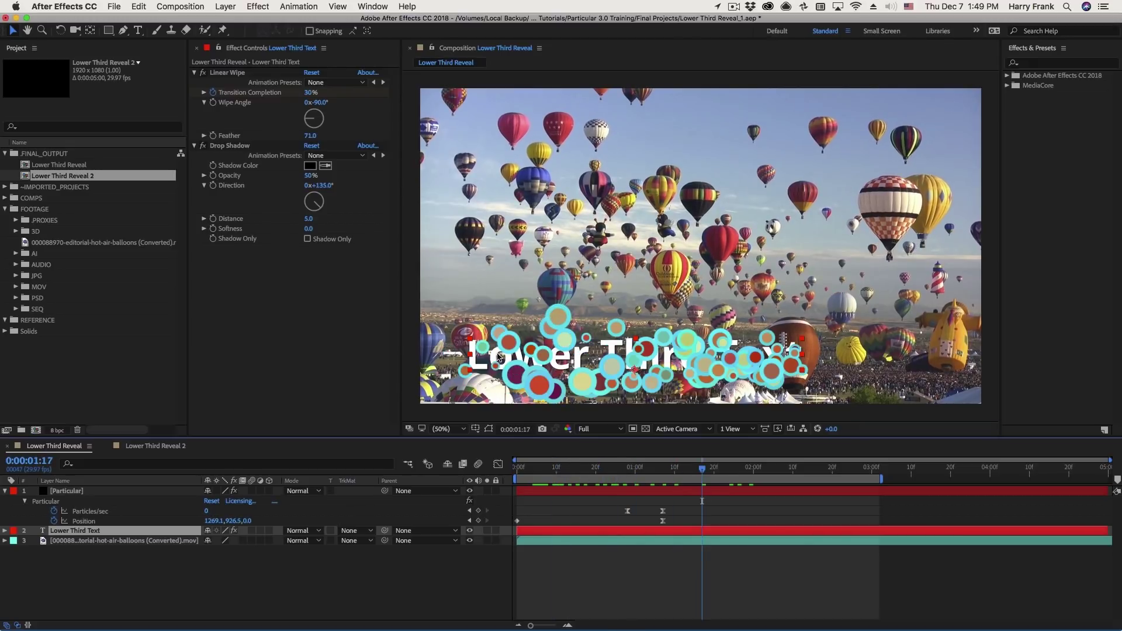